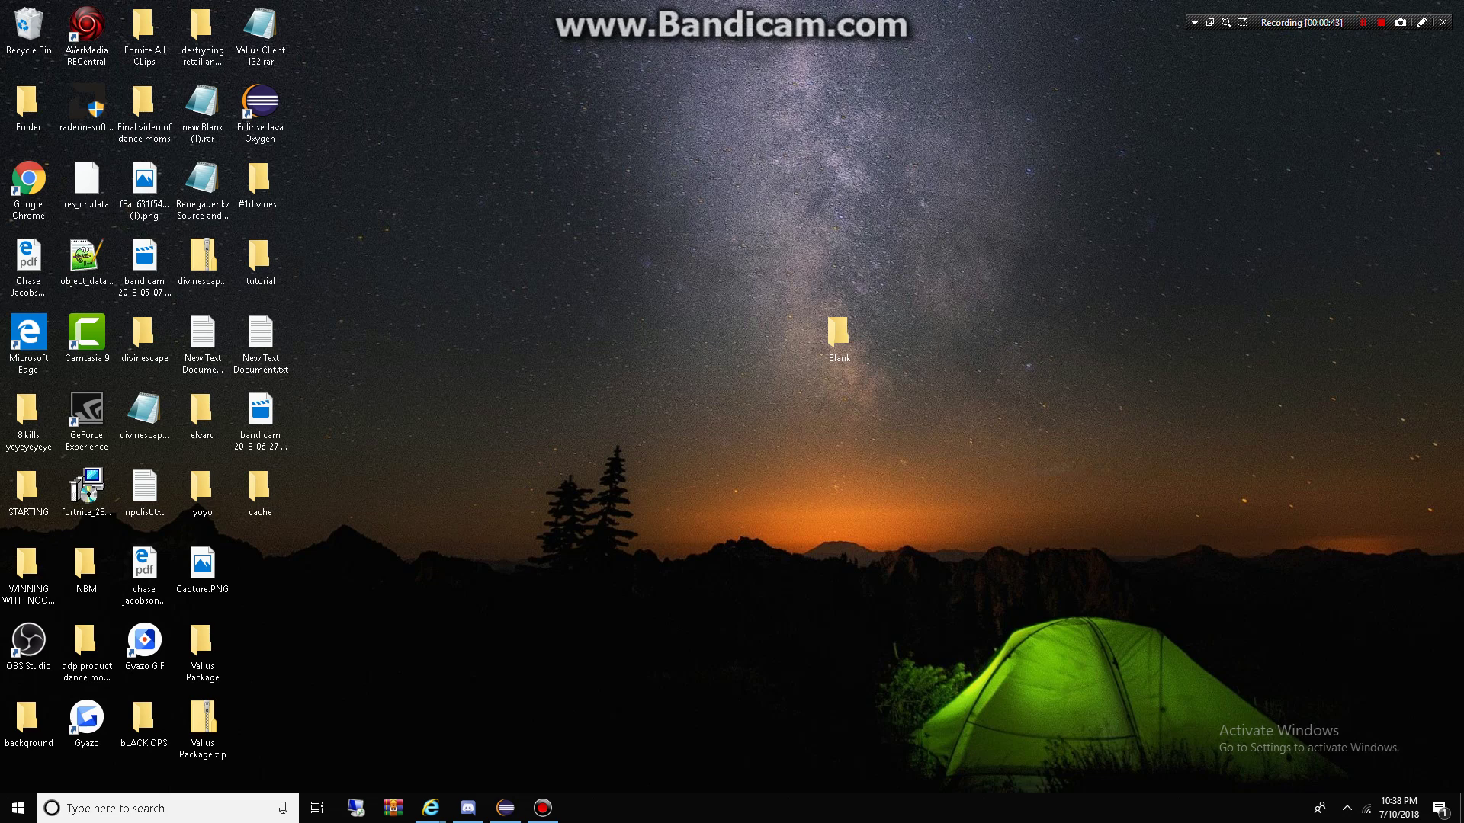
# Step: Open the desktop Blank folder to show Blank Client, Blank source and Model Maker
pyautogui.moveTo(843, 334); pyautogui.dragTo(885, 399)
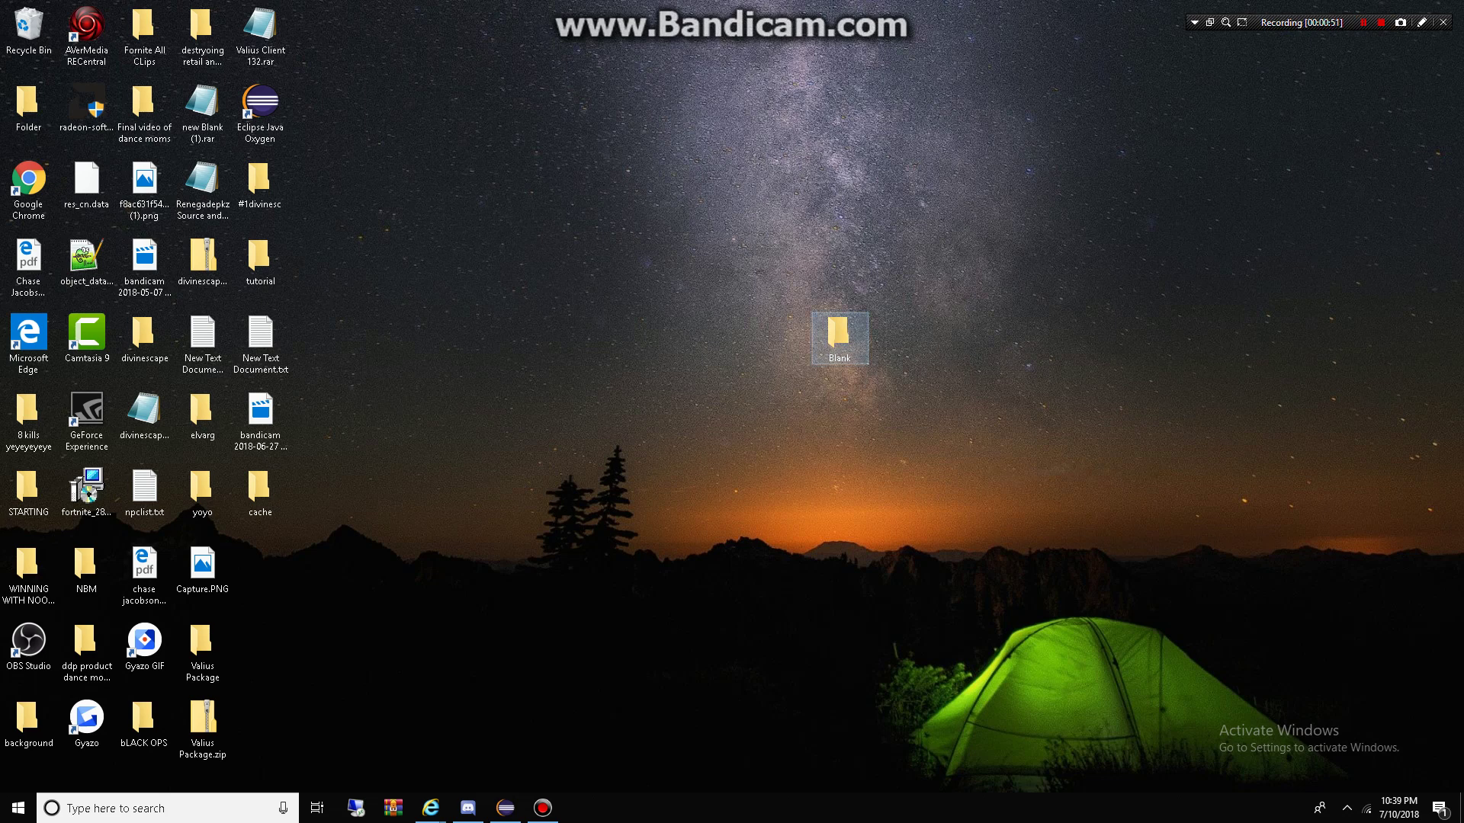
pyautogui.press('Return')
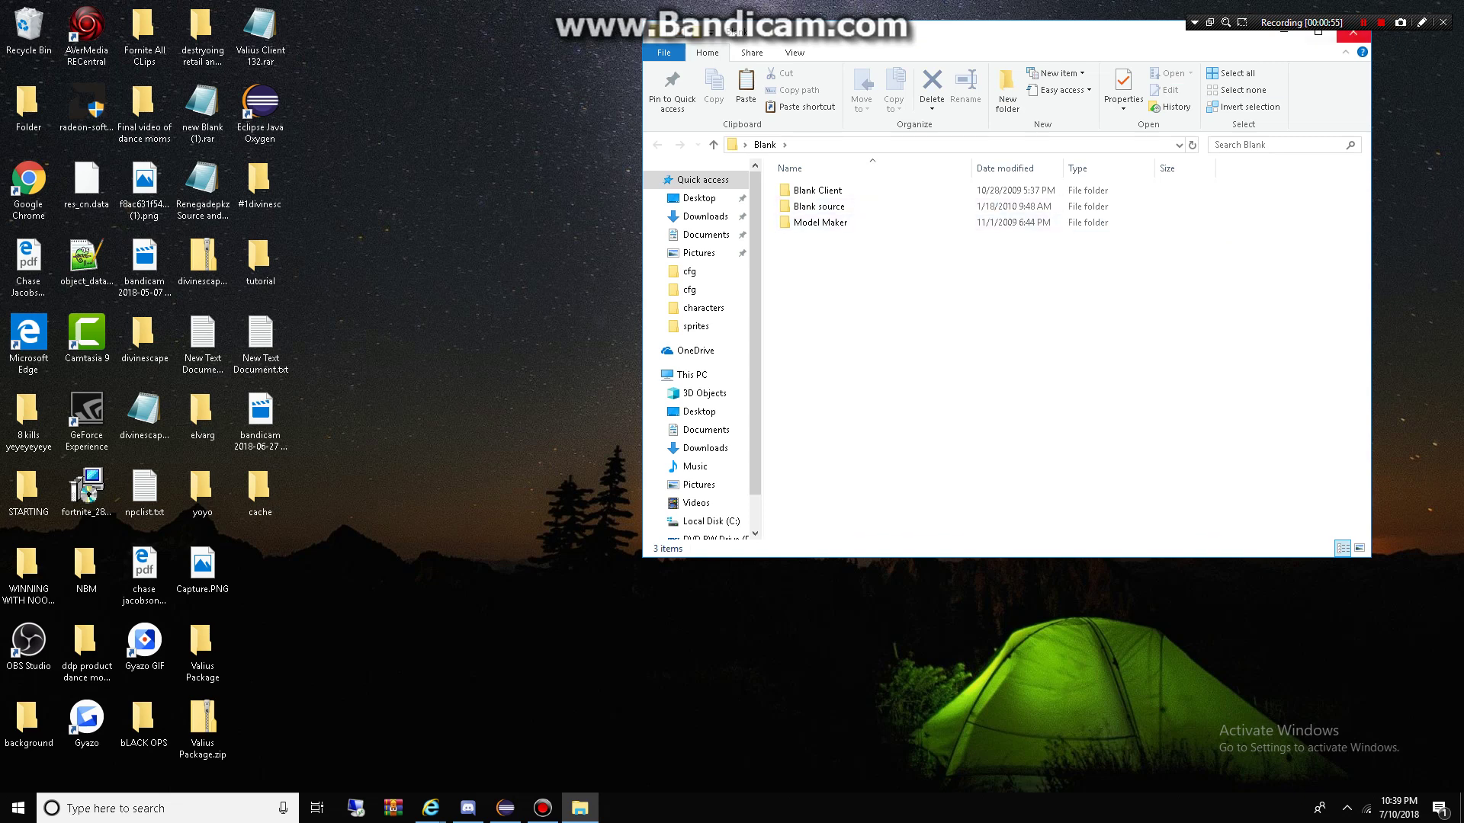
# Step: Close the Blank File Explorer window, leaving only the desktop visible
pyautogui.click(1353, 32)
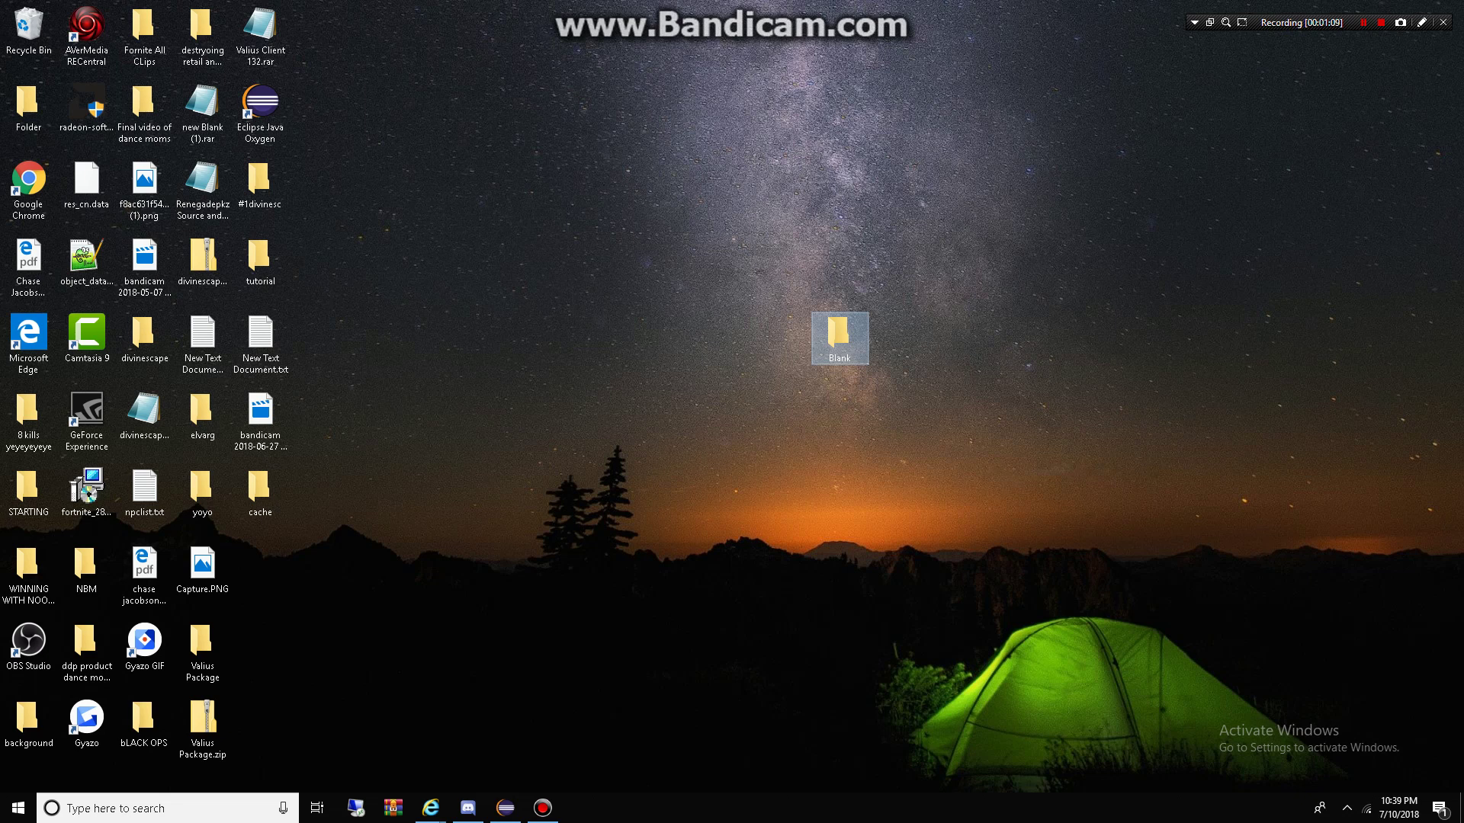
# Step: Review object-spawn lines 476–499 in GlobalObjects.java, close Find/Replace, then show the desktop
pyautogui.click(505, 808)
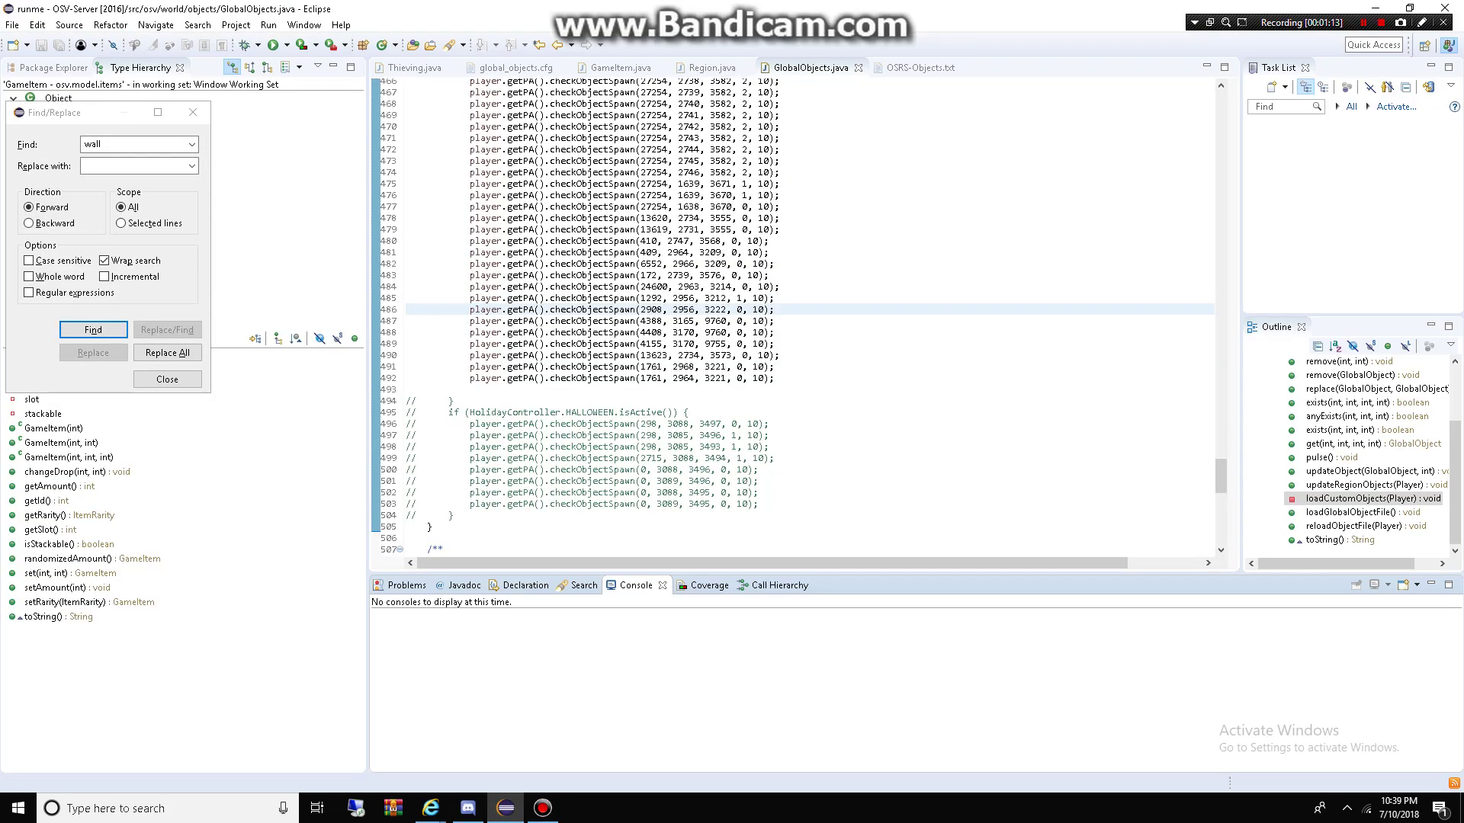
pyautogui.moveTo(689, 435); pyautogui.dragTo(450, 195)
pyautogui.click(560, 298)
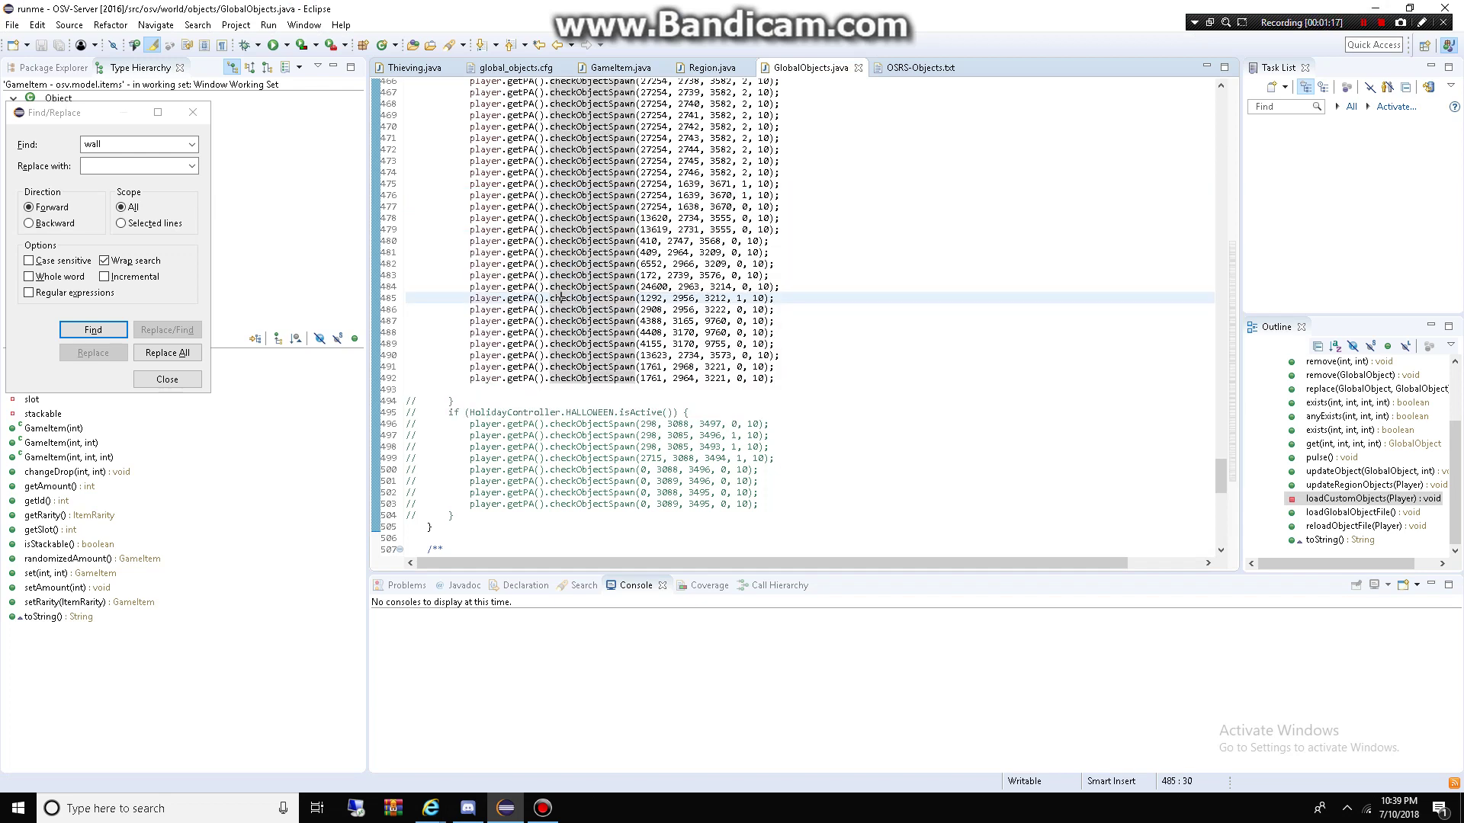
pyautogui.moveTo(676, 458); pyautogui.dragTo(536, 366)
pyautogui.click(686, 321)
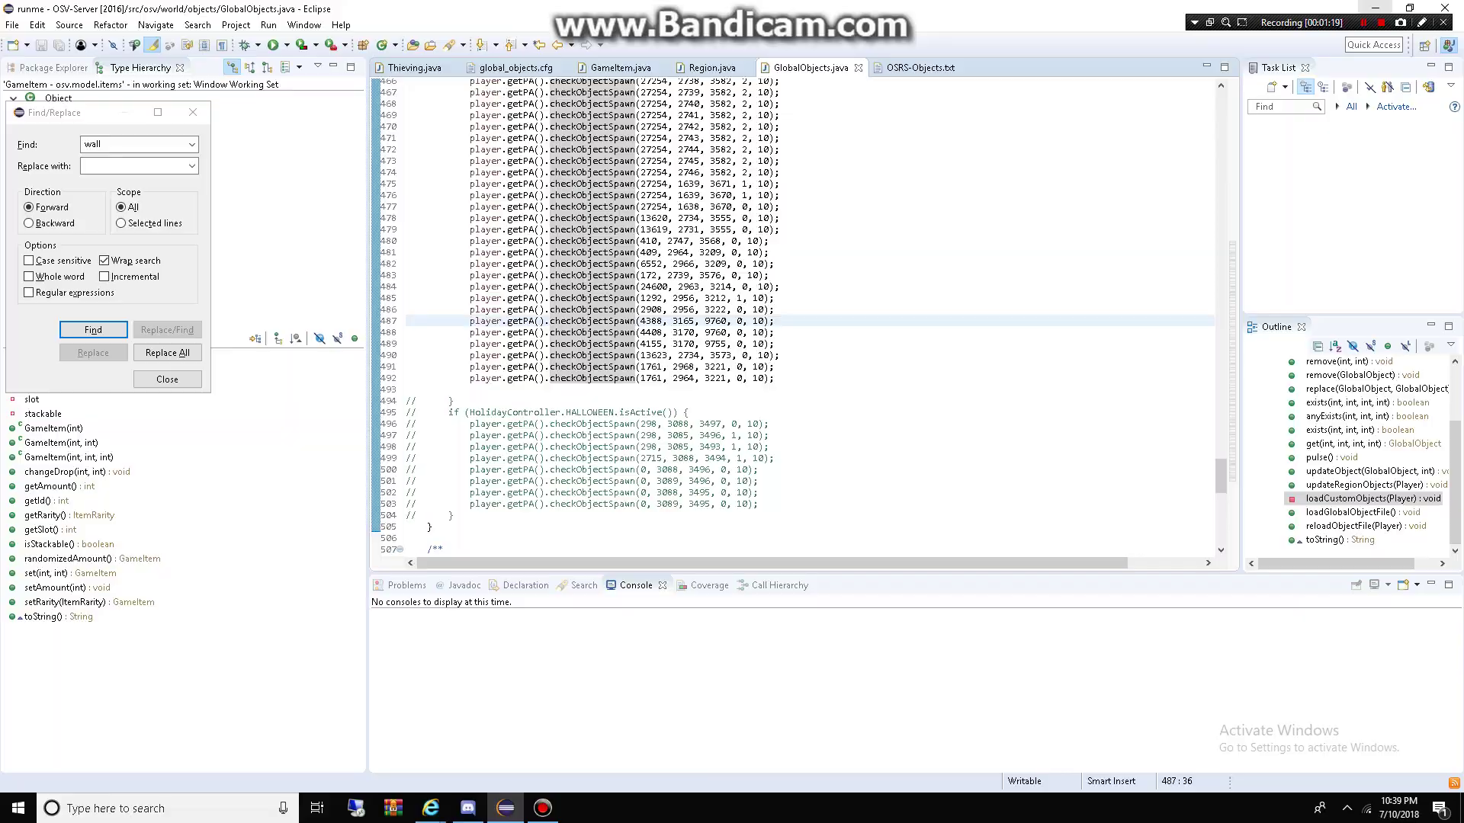
pyautogui.click(167, 379)
pyautogui.press('super+d')
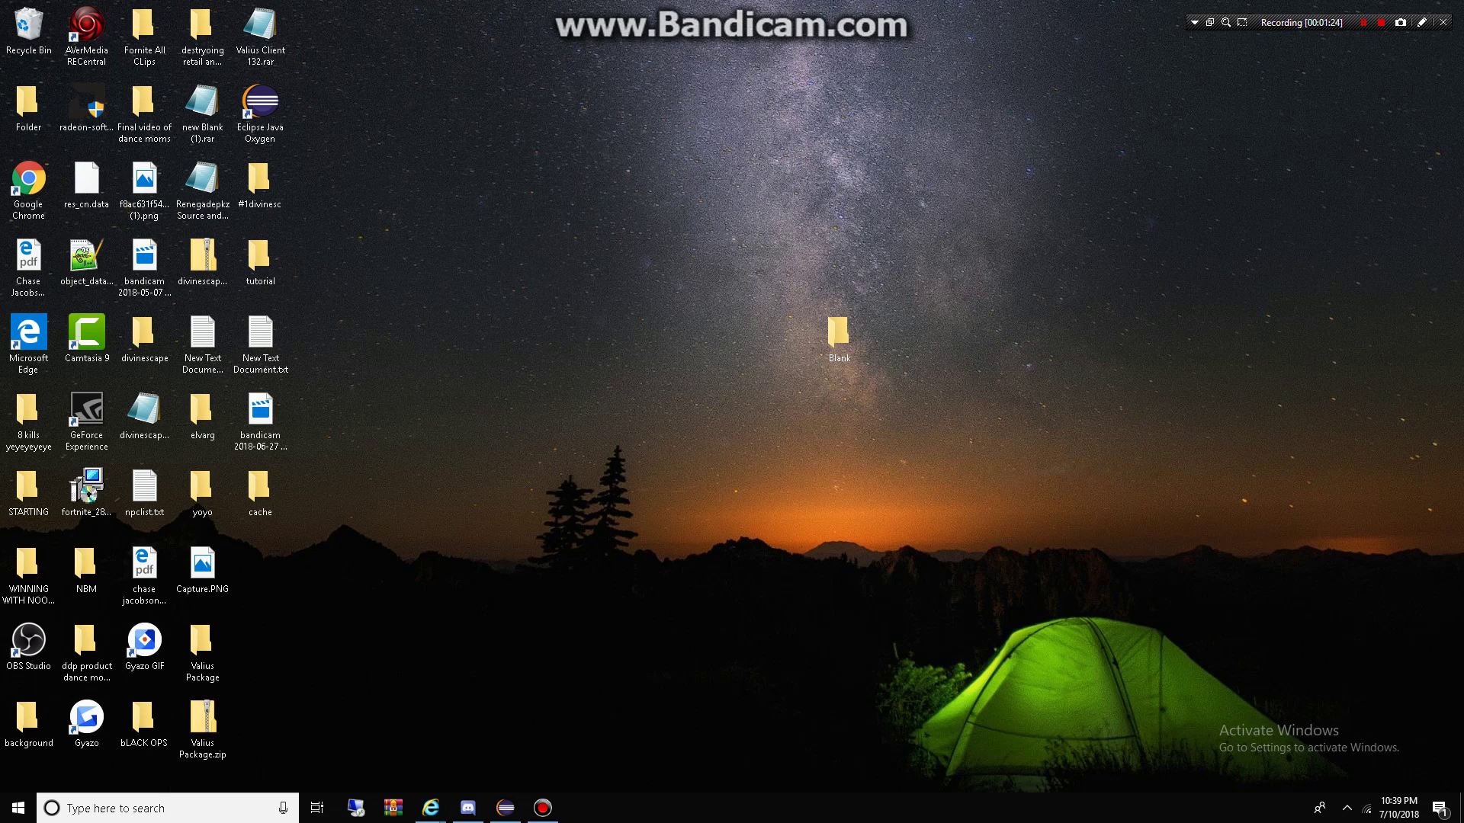
# Step: Start the game server by running runserver.bat in Blank\Blank source
pyautogui.doubleClick(839, 335)
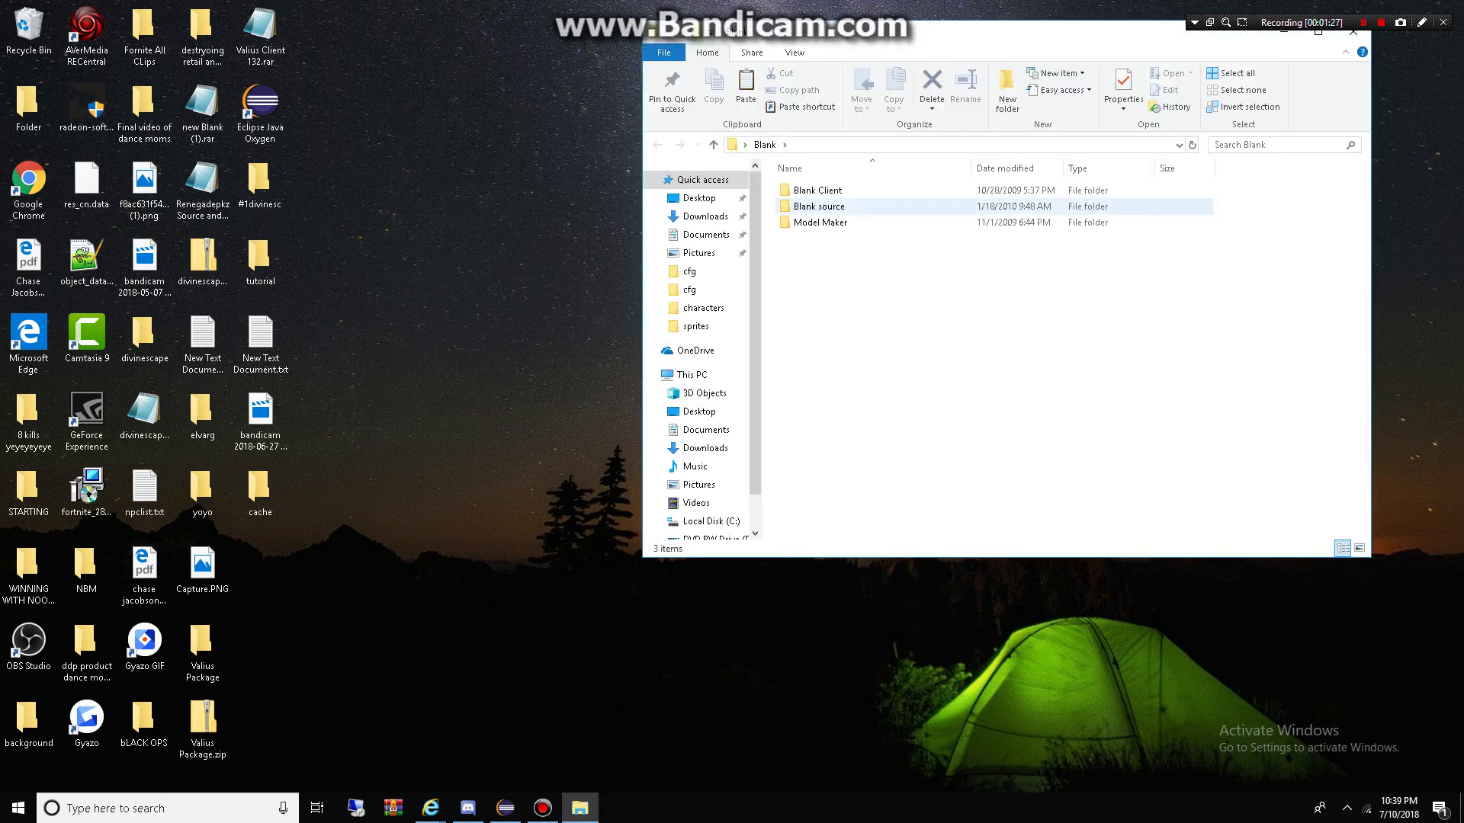
pyautogui.doubleClick(819, 206)
pyautogui.scroll(-18, 839, 323)
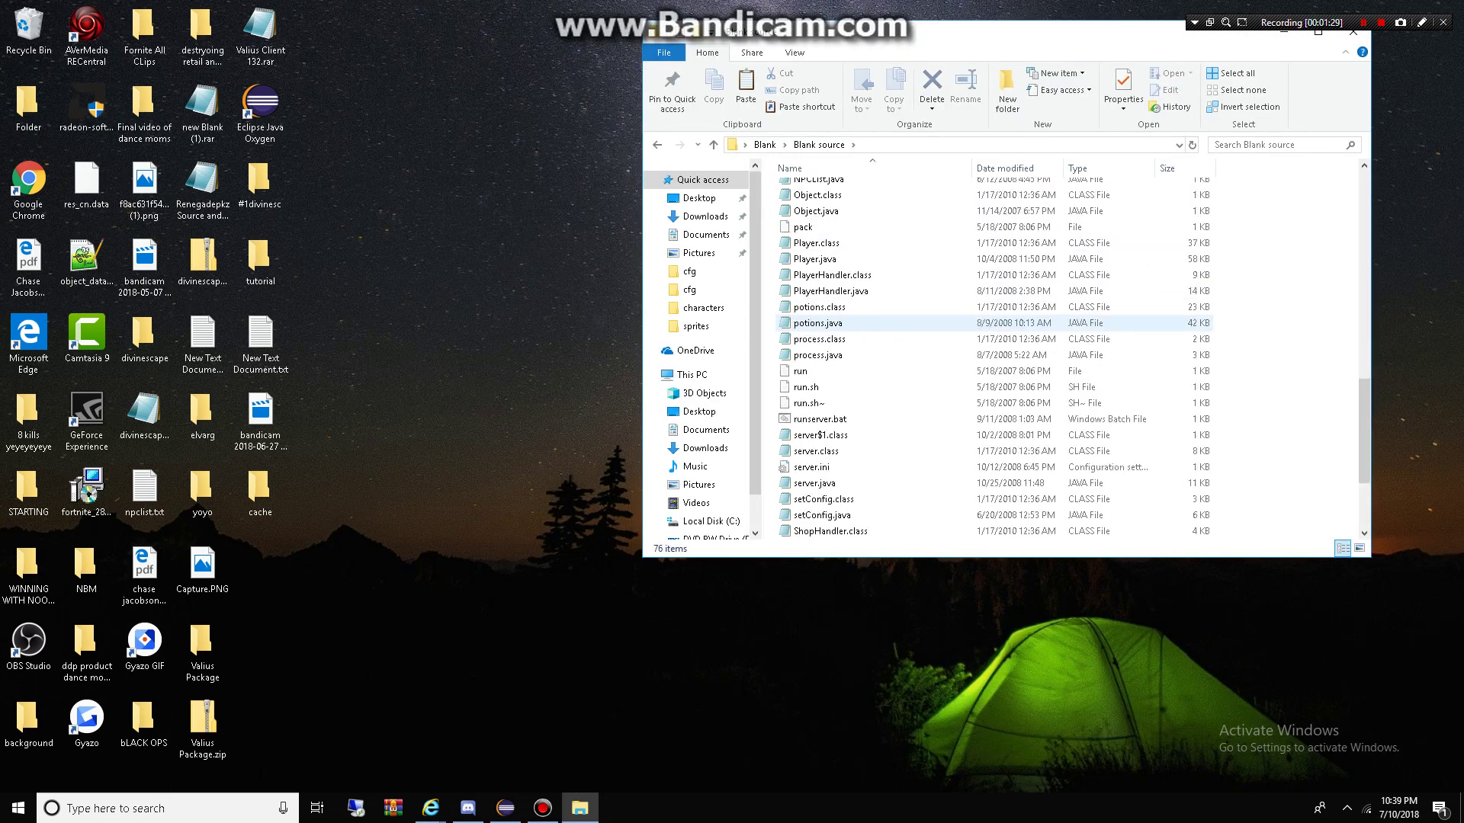
pyautogui.doubleClick(820, 275)
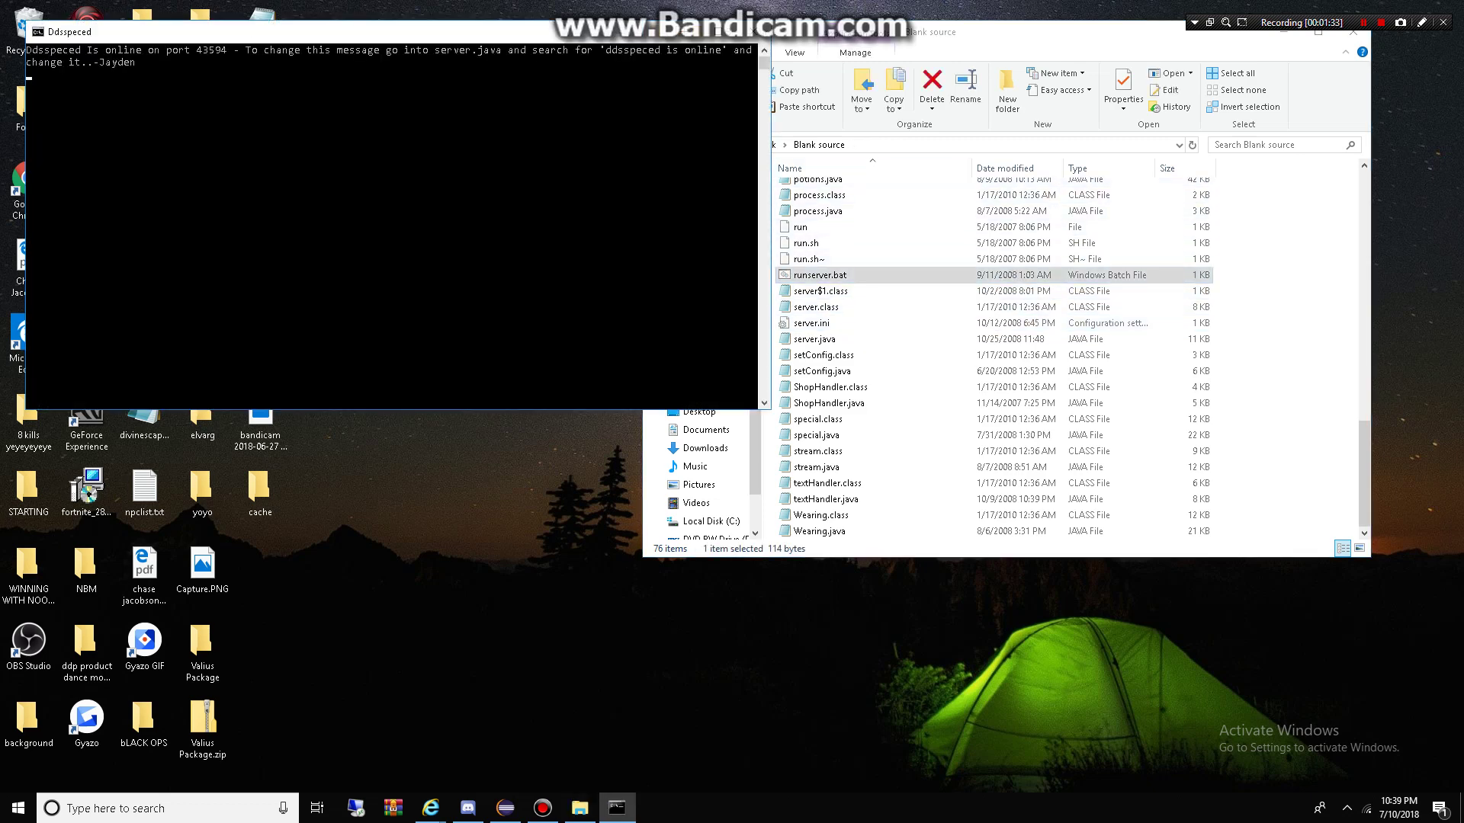
# Step: Launch the game client with runserver.bat.bat from Blank Client\Blank Client
pyautogui.hotkey('alt', 'Tab')
pyautogui.hotkey('alt', 'Left')
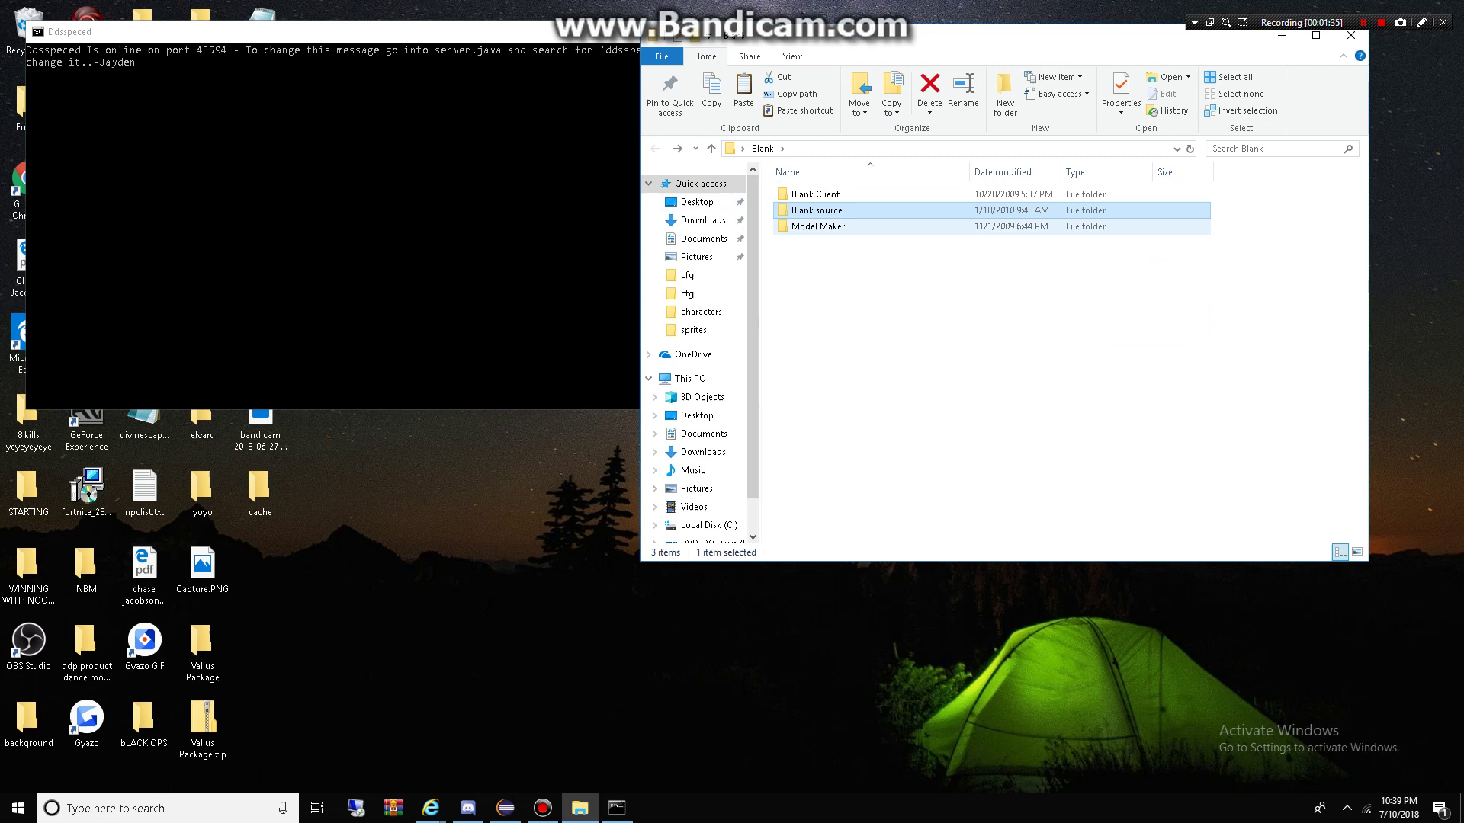
pyautogui.doubleClick(815, 194)
pyautogui.doubleClick(815, 194)
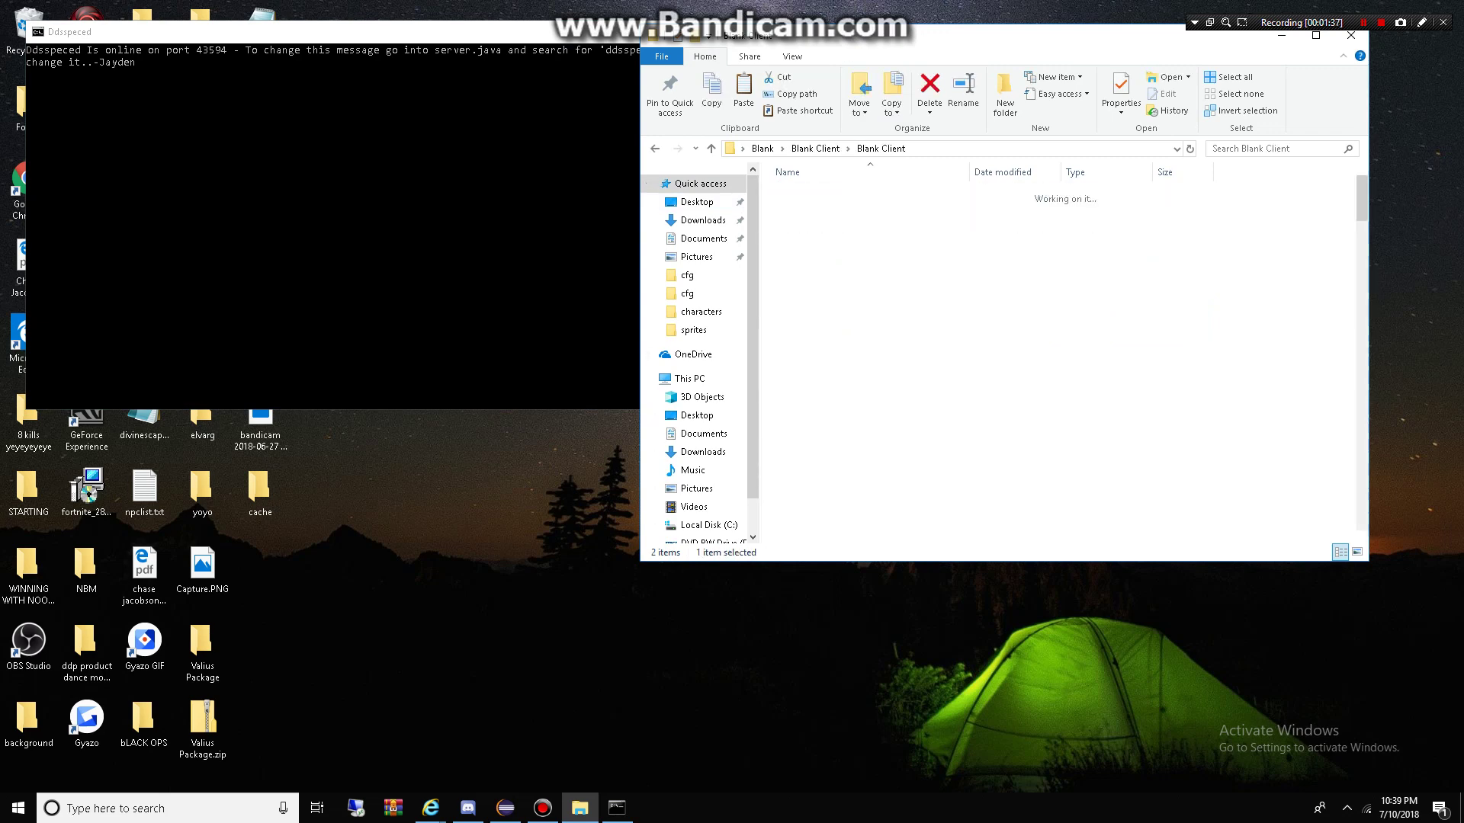
pyautogui.scroll(-20, 991, 343)
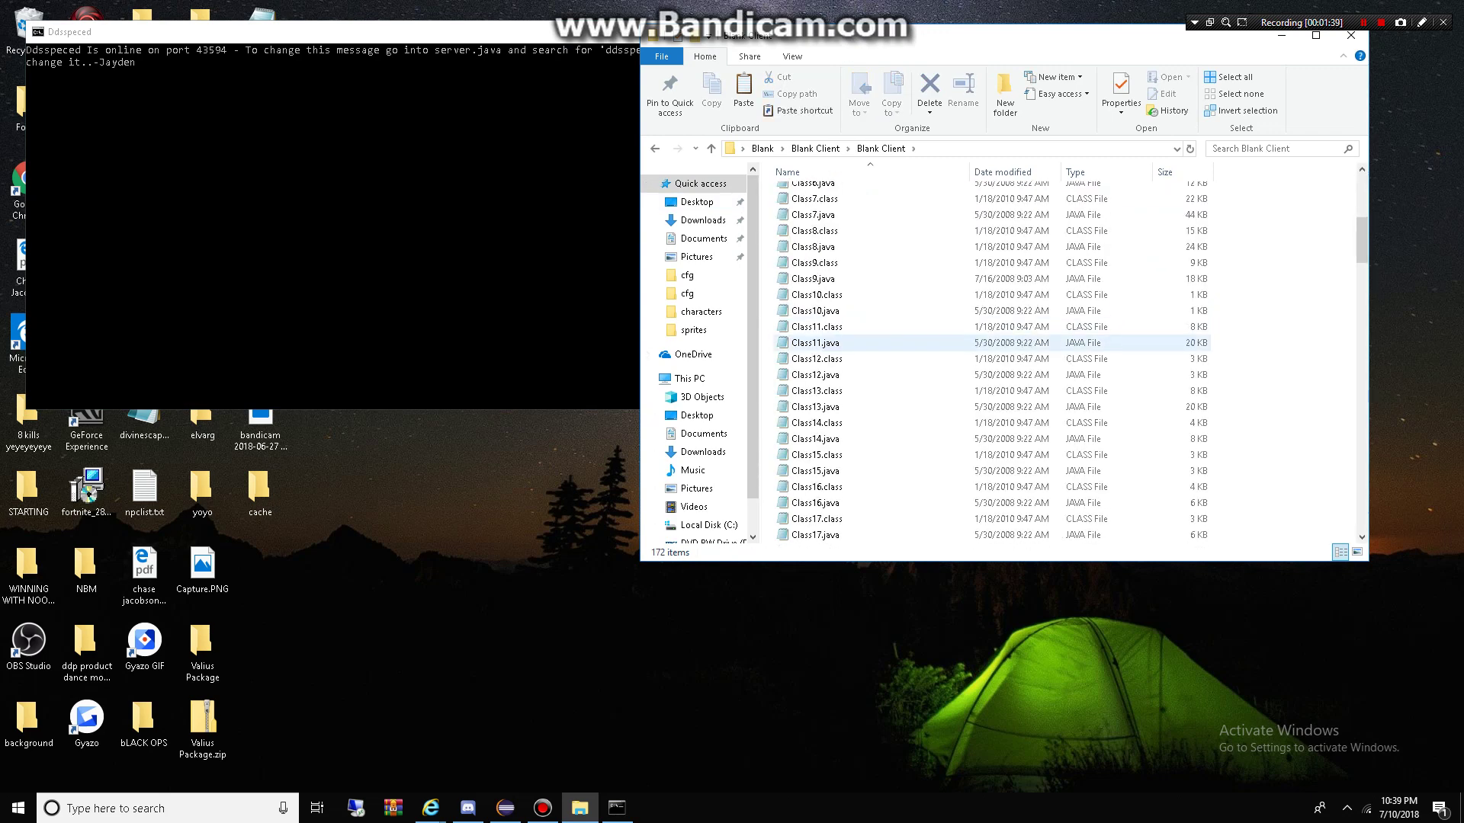
pyautogui.scroll(-12, 991, 343)
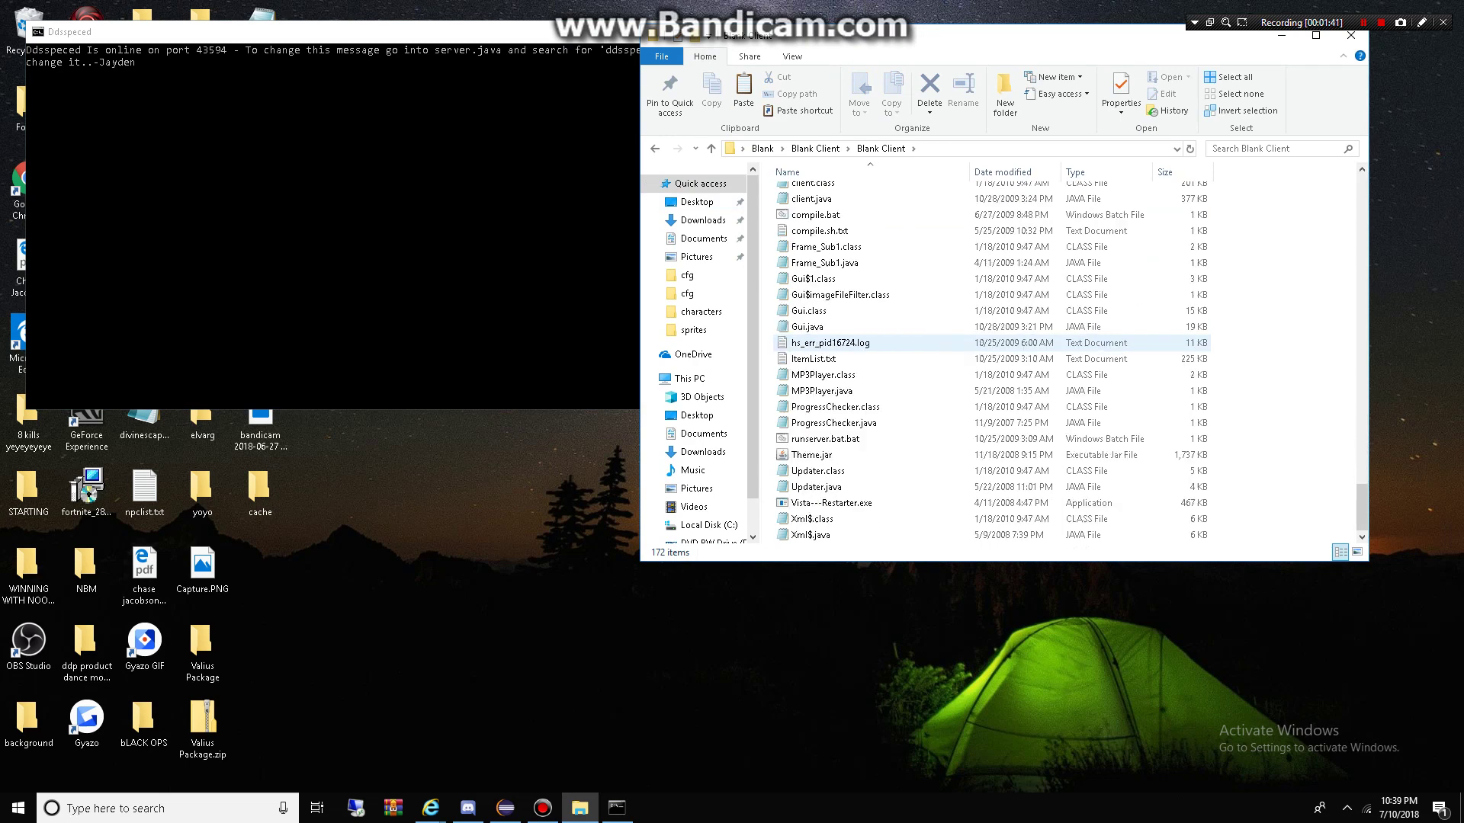
pyautogui.doubleClick(824, 438)
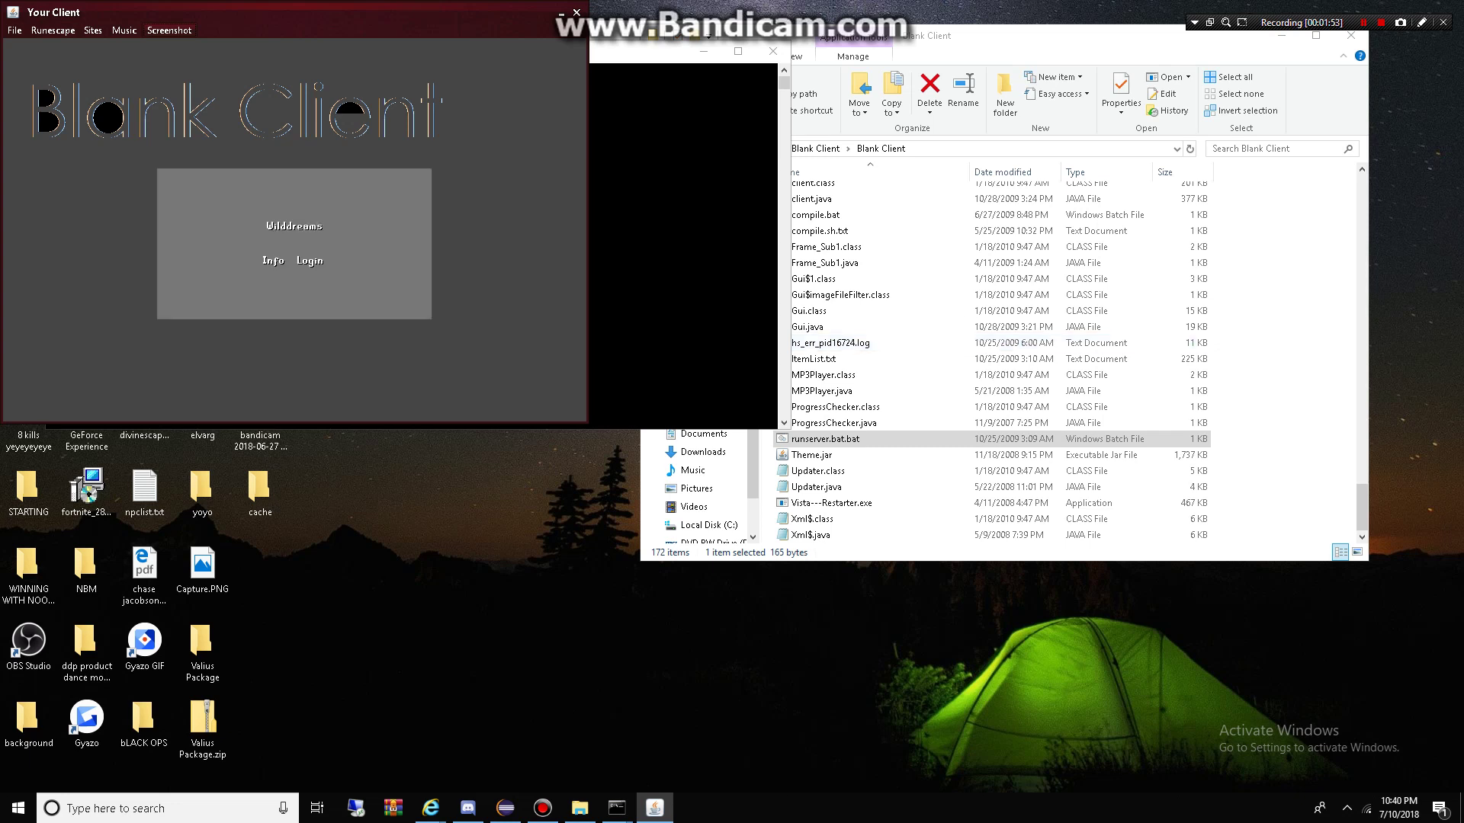
# Step: Log in with the account username and password, then dismiss the character design panel
pyautogui.click(310, 261)
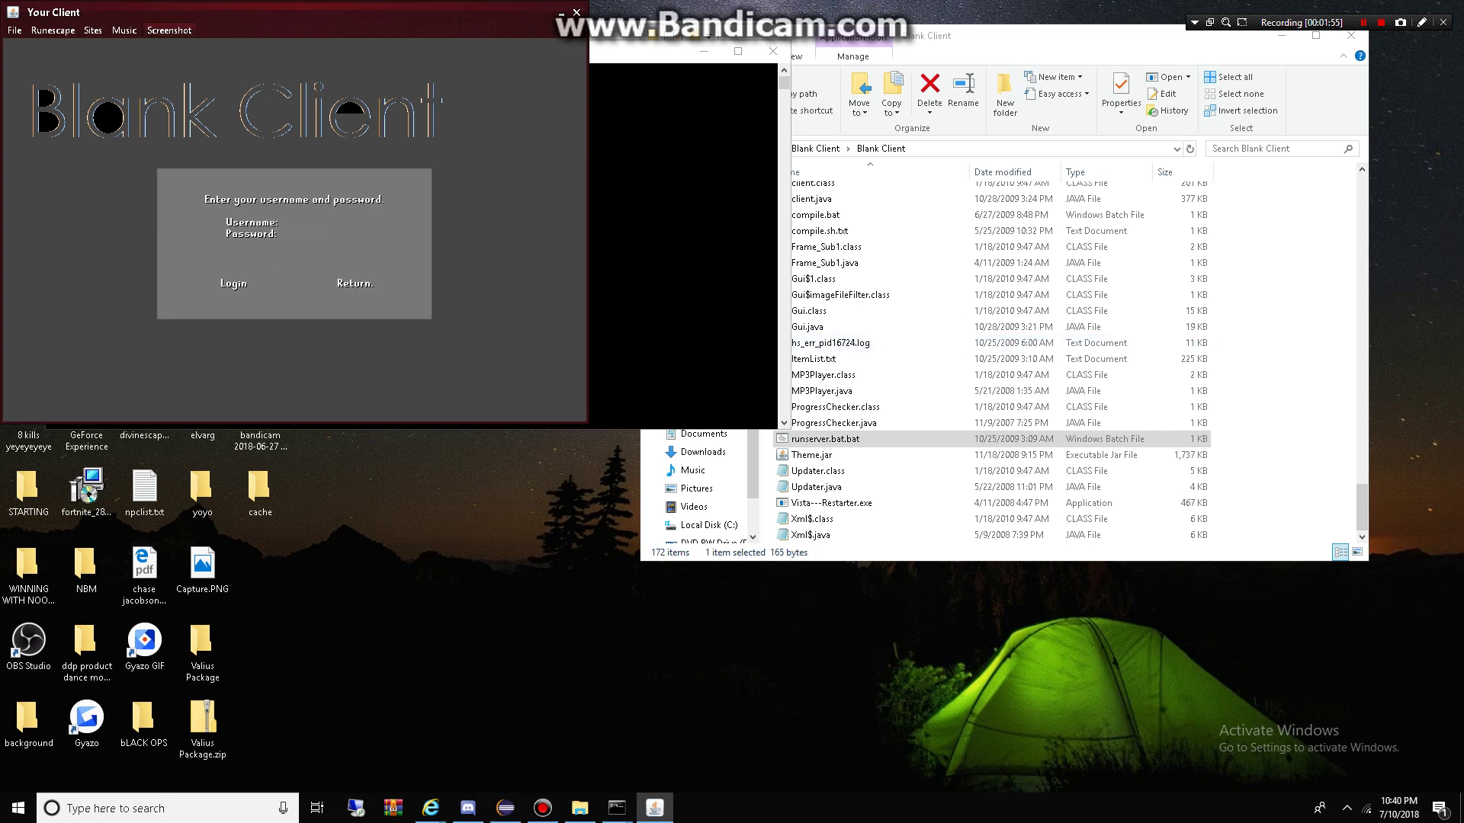
pyautogui.write('chase')
pyautogui.write('****')
pyautogui.write('***')
pyautogui.press('Return')
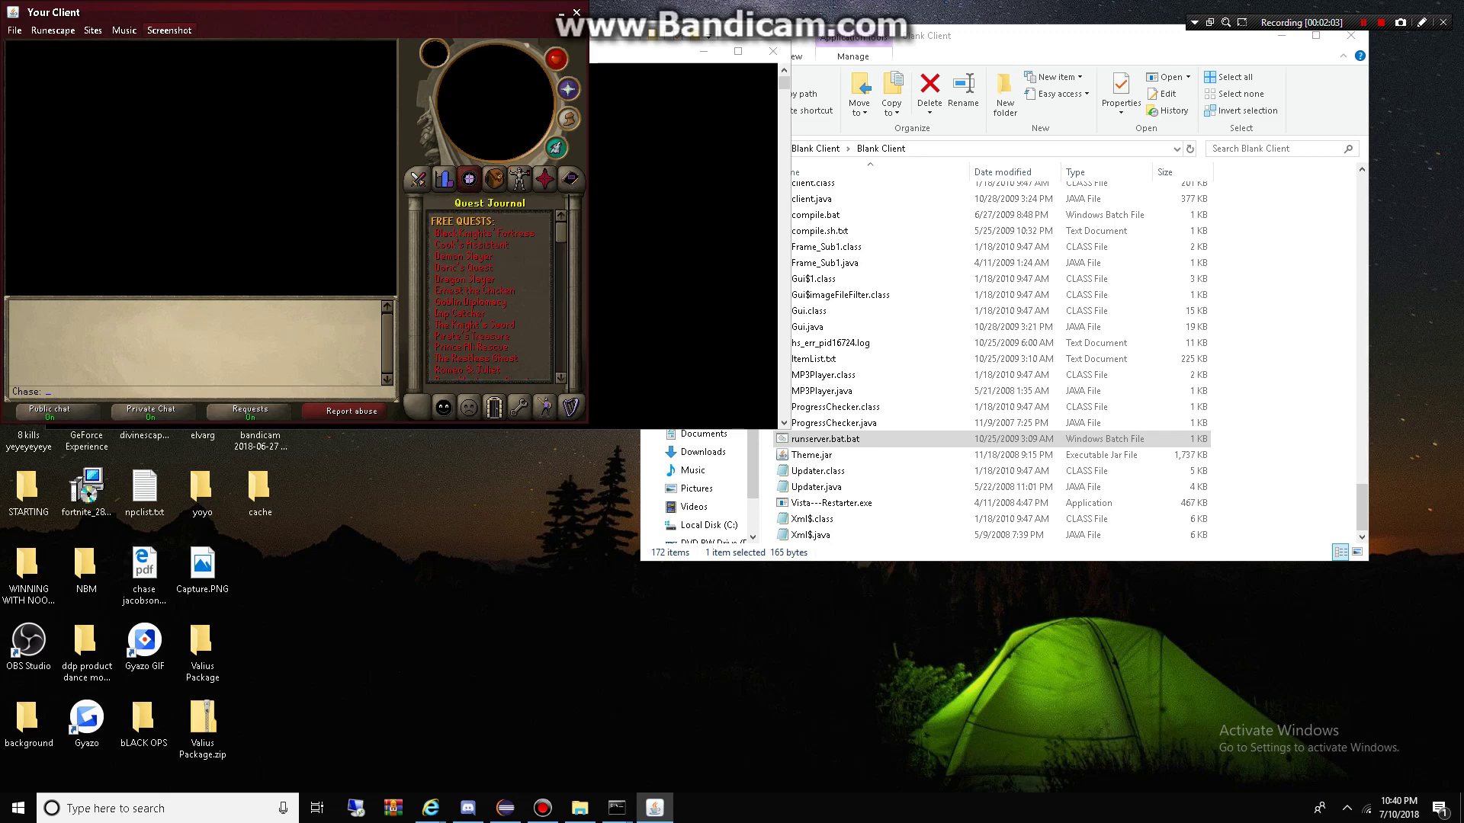
pyautogui.click(201, 256)
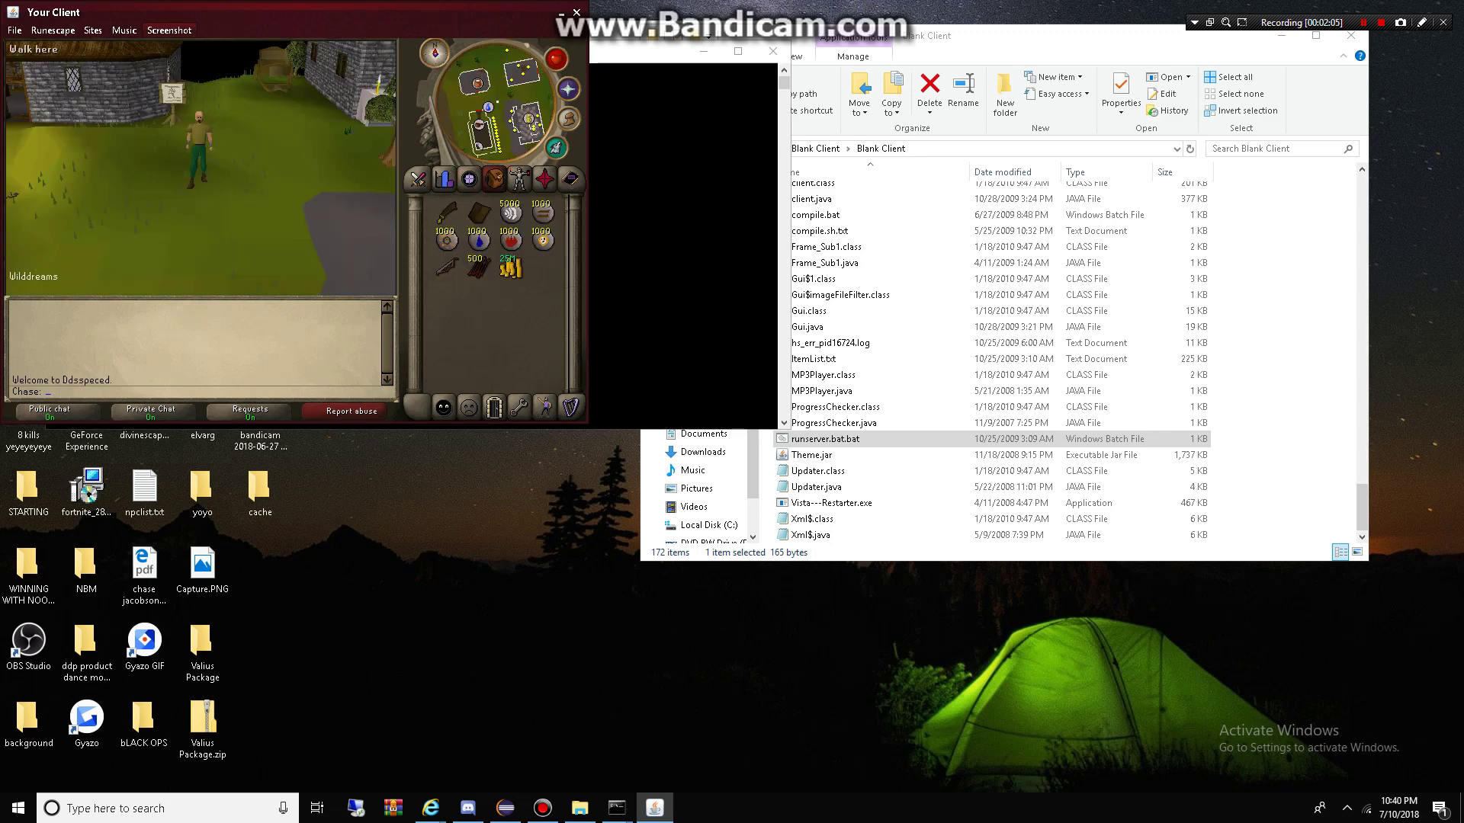
# Step: Rotate the camera left to view the path, the crowd of players and the buildings
pyautogui.press('Left')
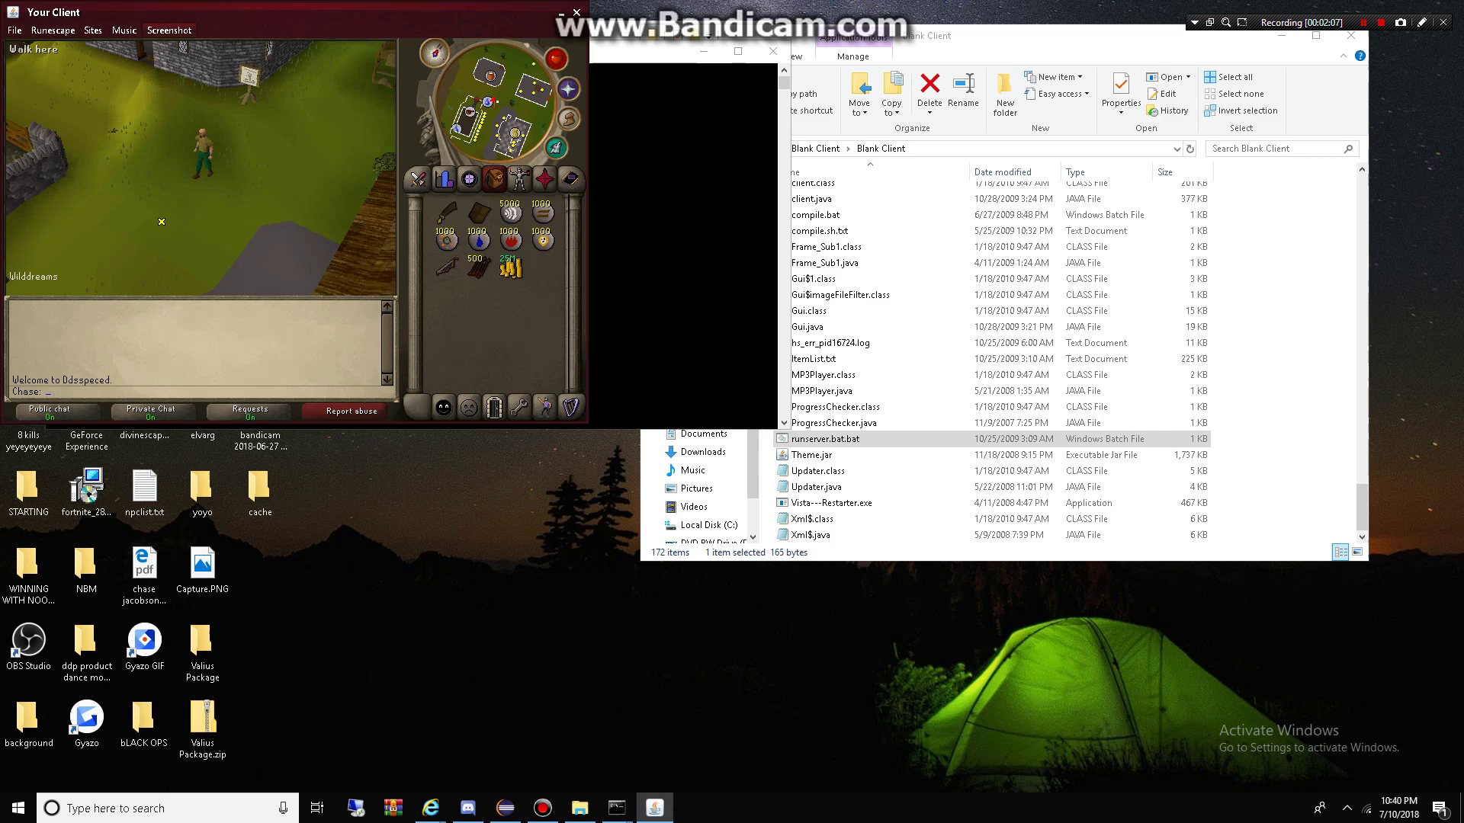
pyautogui.press('Left')
pyautogui.press('Left')
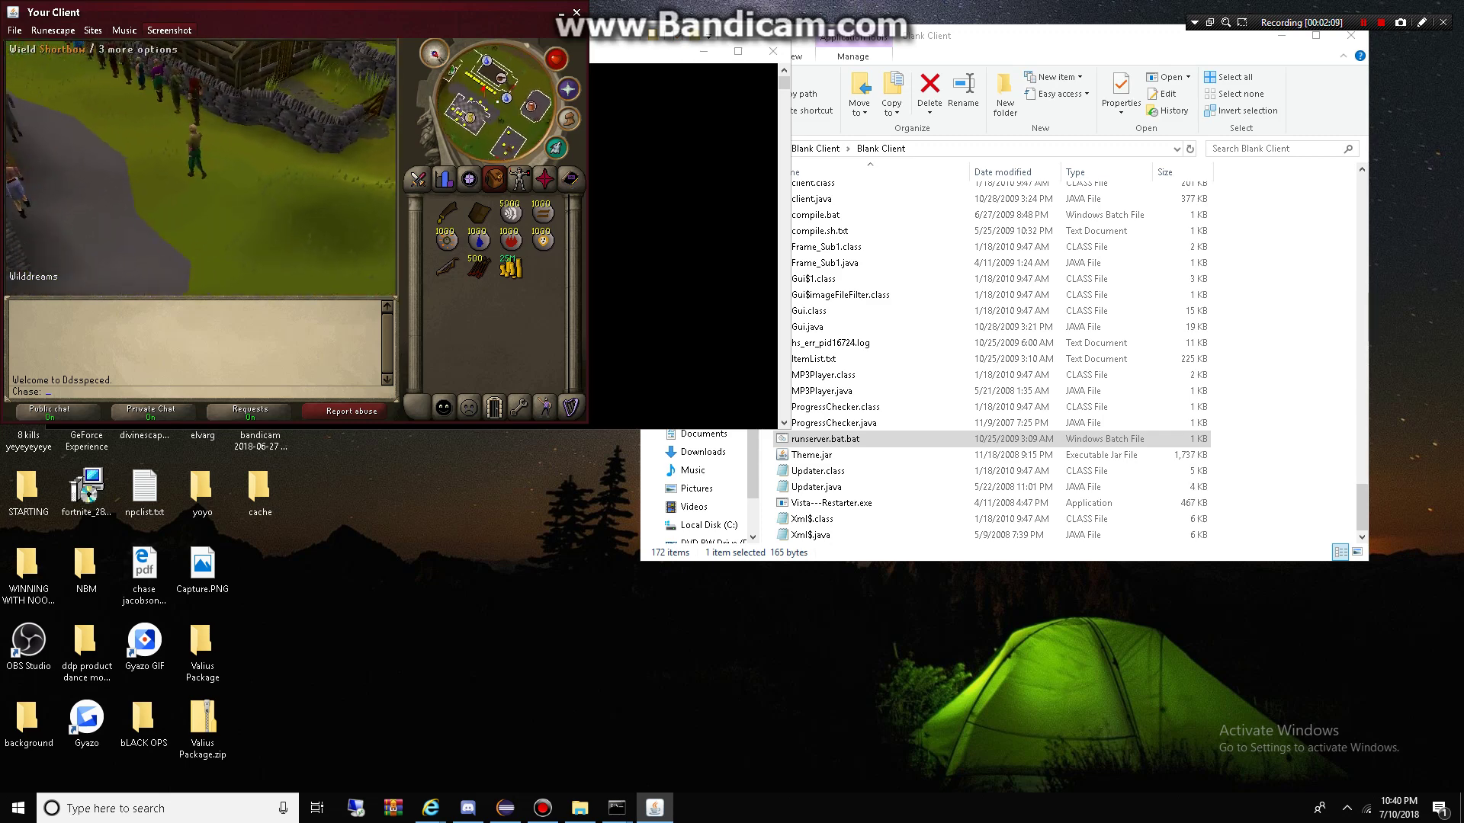
pyautogui.press('Left')
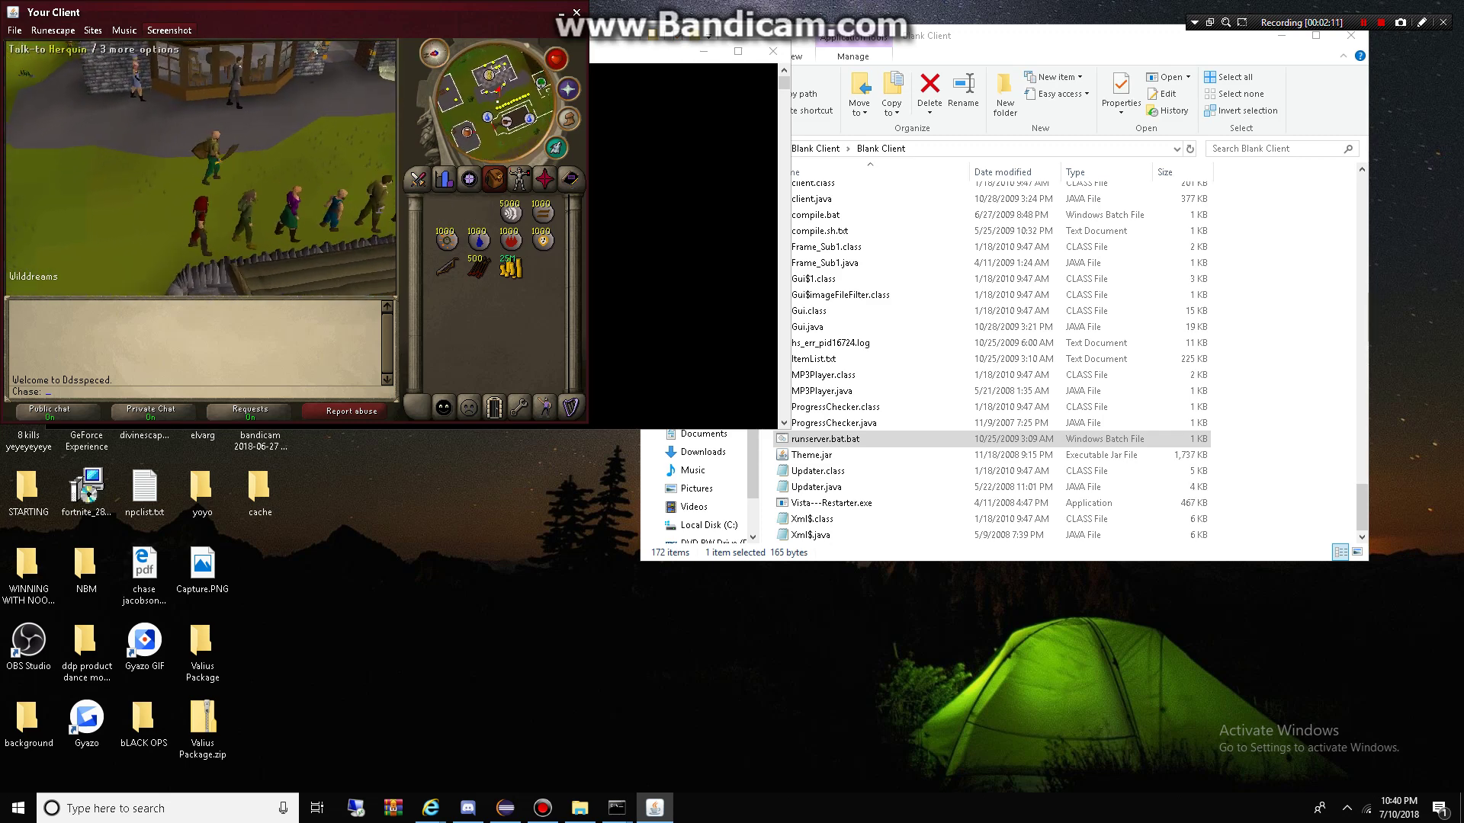
pyautogui.press('Left')
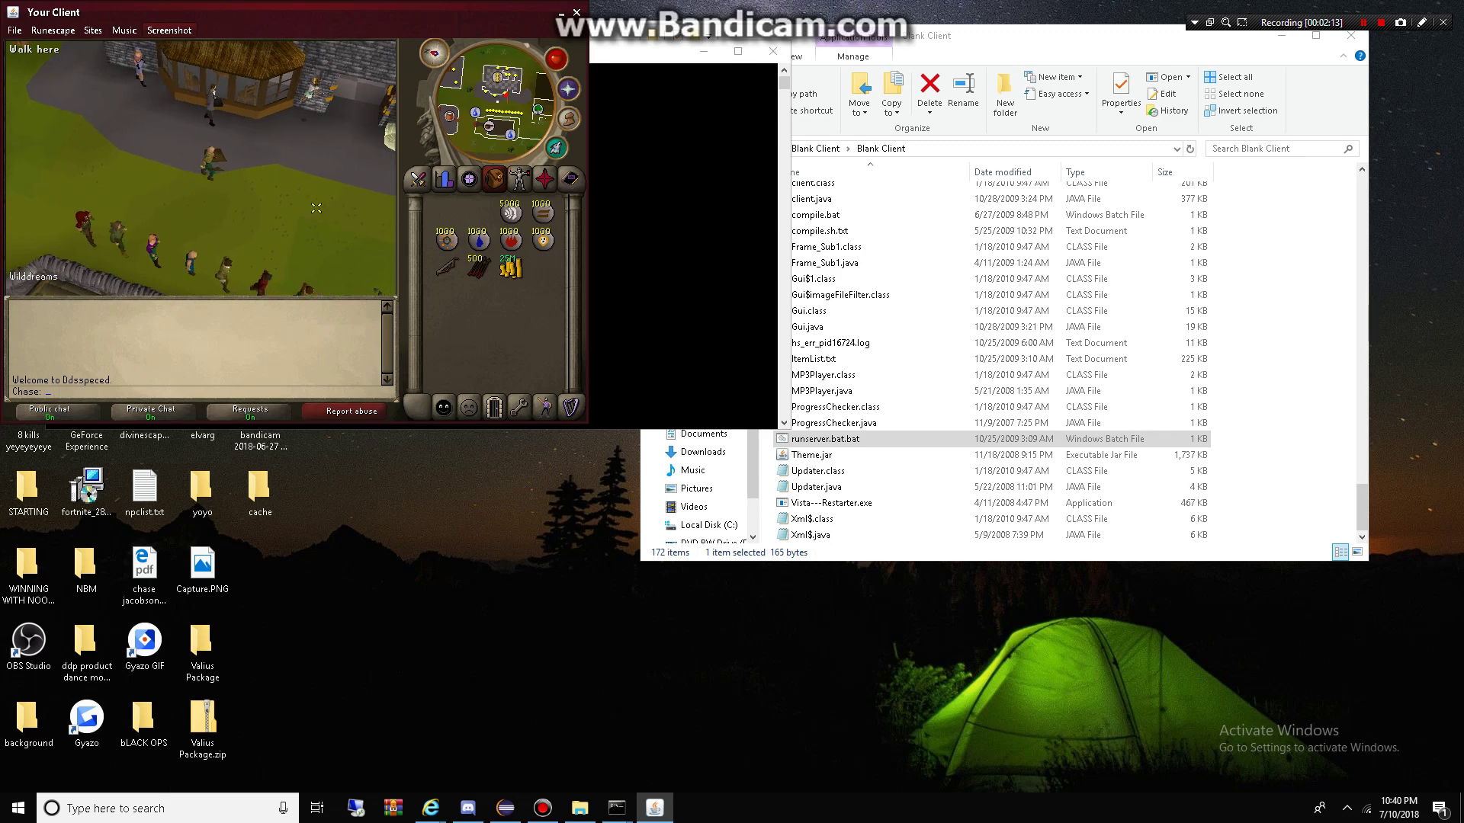
pyautogui.press('Left')
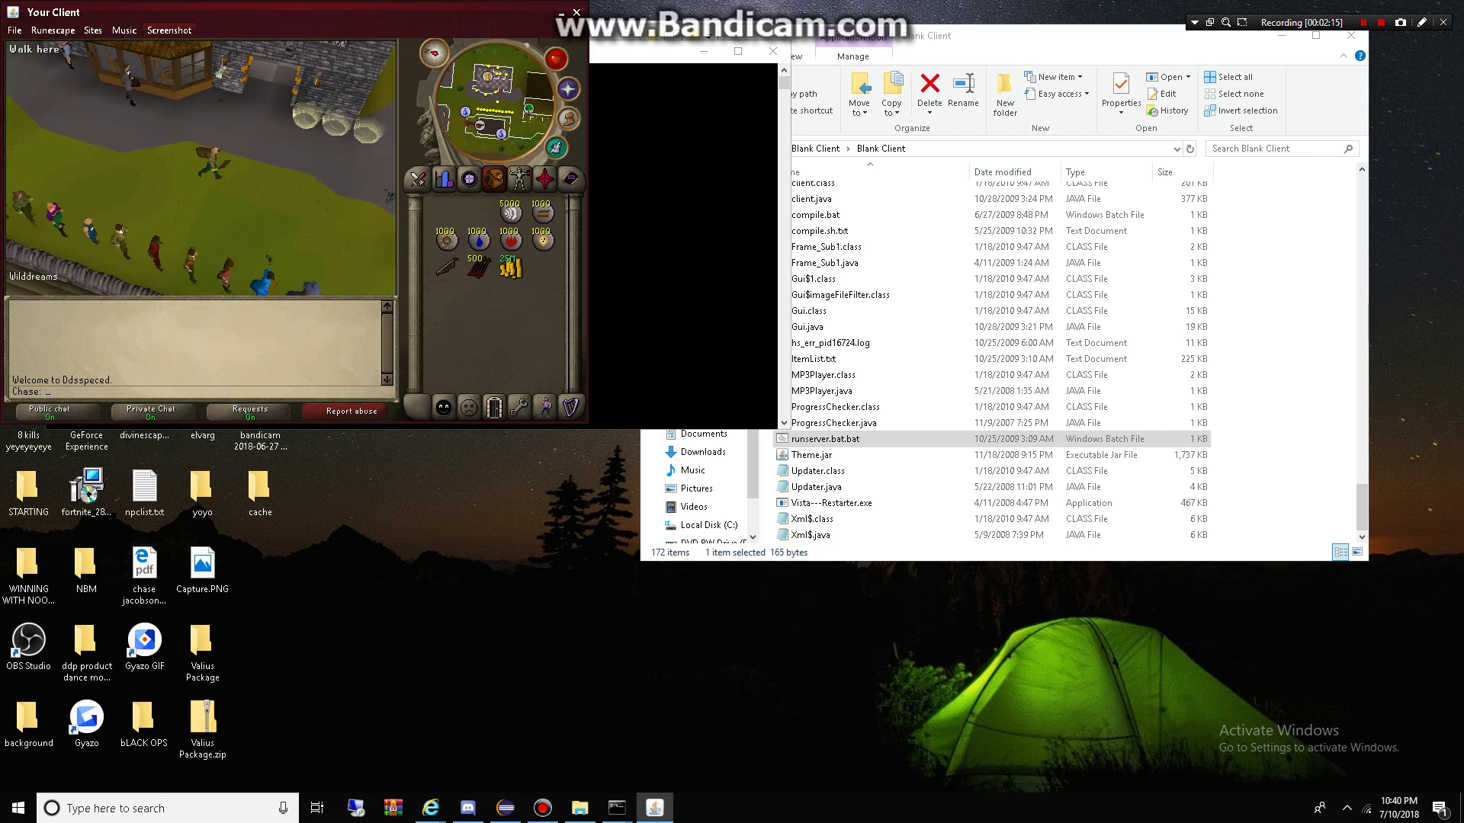
pyautogui.press('Left')
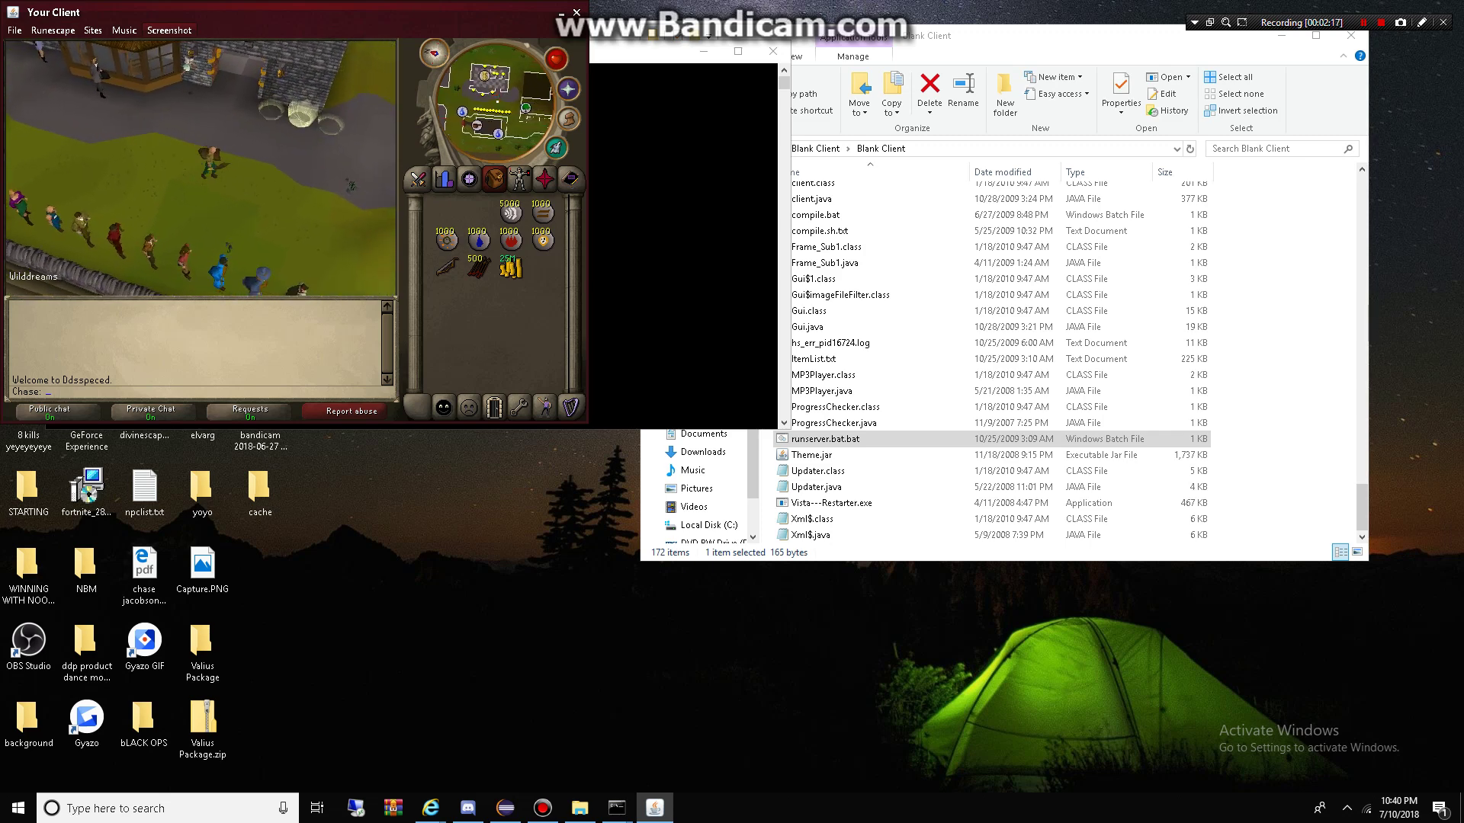
# Step: Close the game client and its loader console, then open Blank source\characters
pyautogui.click(576, 12)
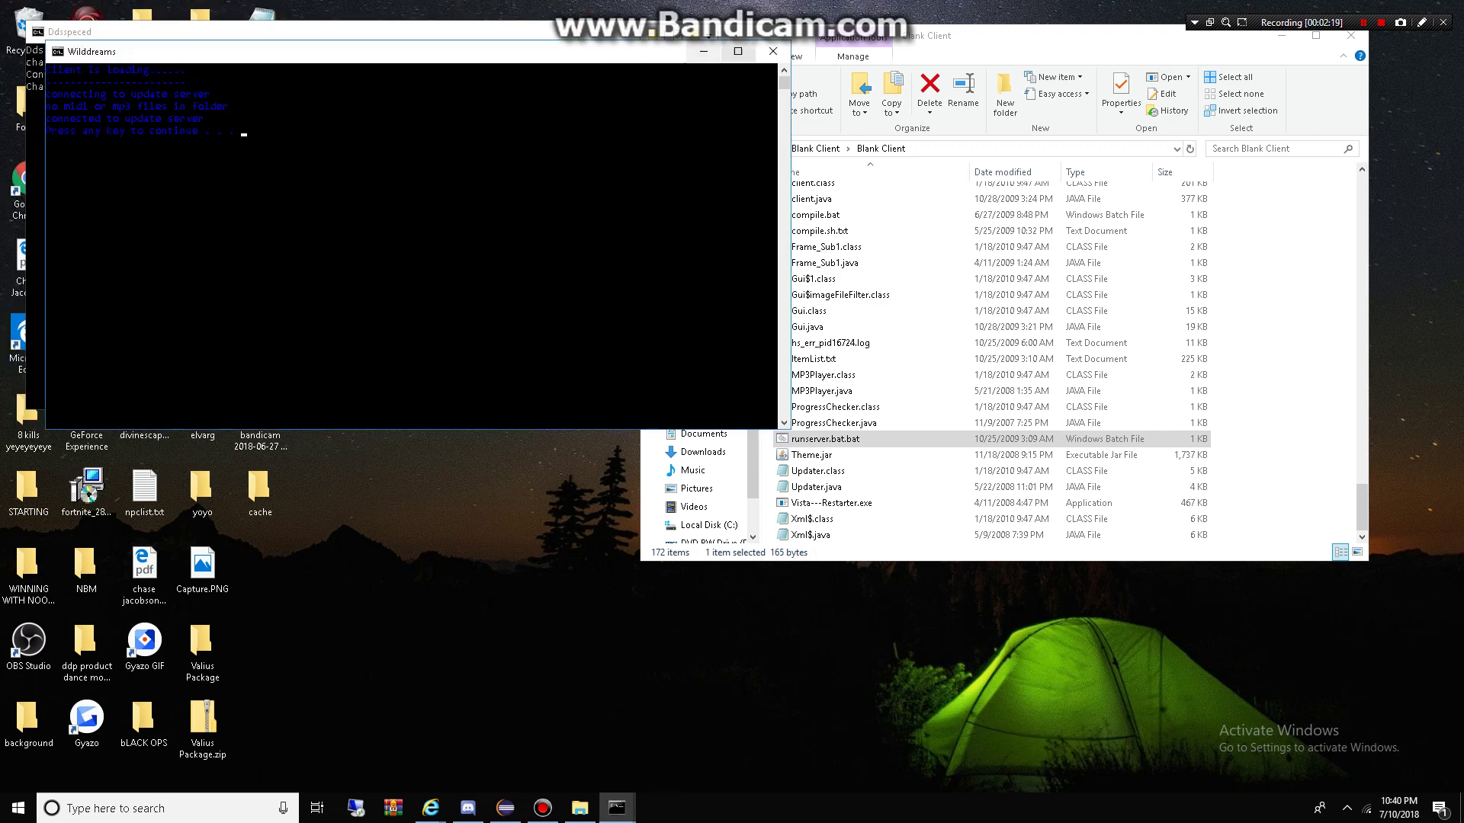
pyautogui.click(772, 51)
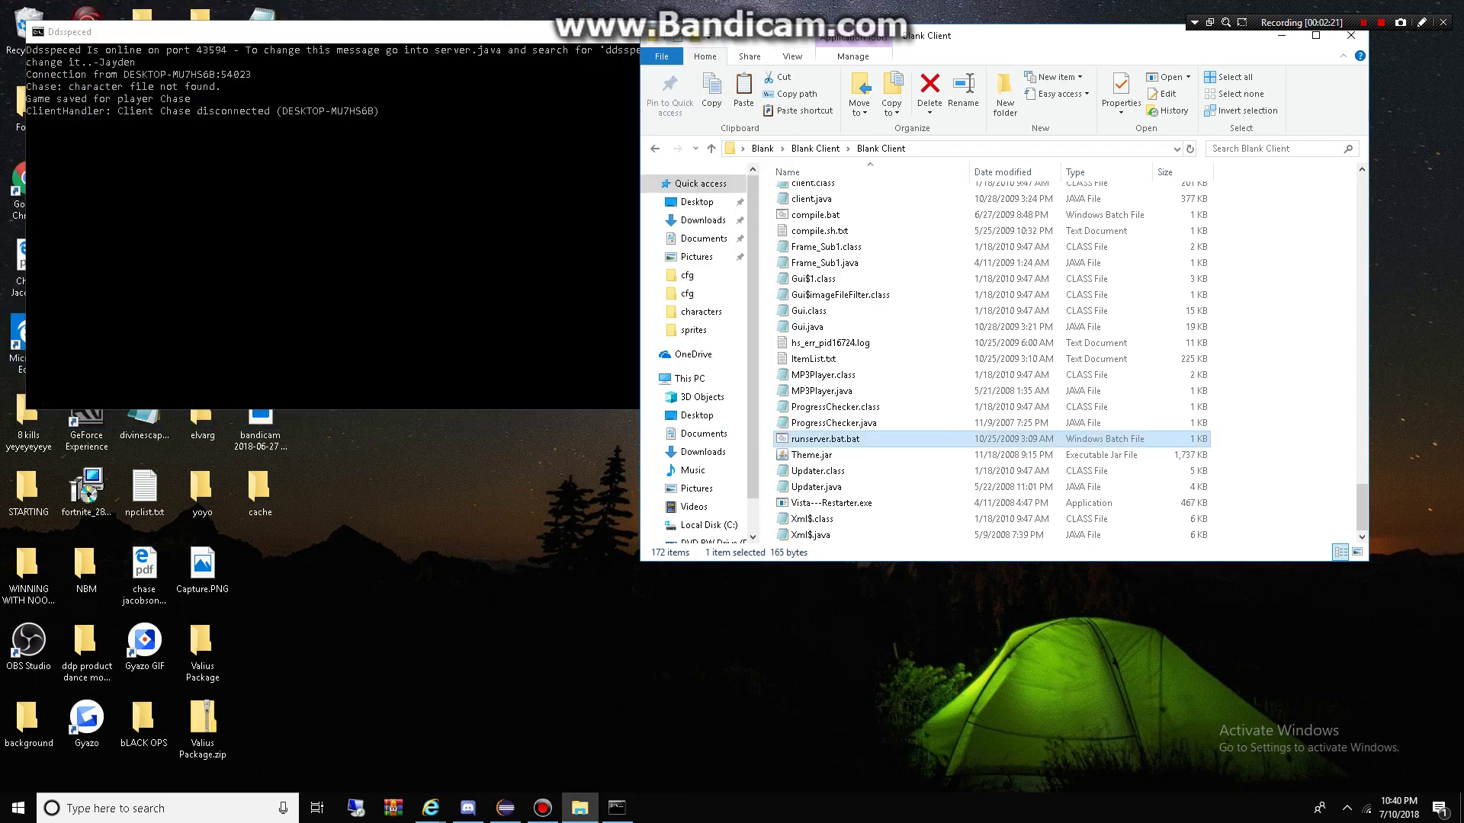
pyautogui.press('BackSpace')
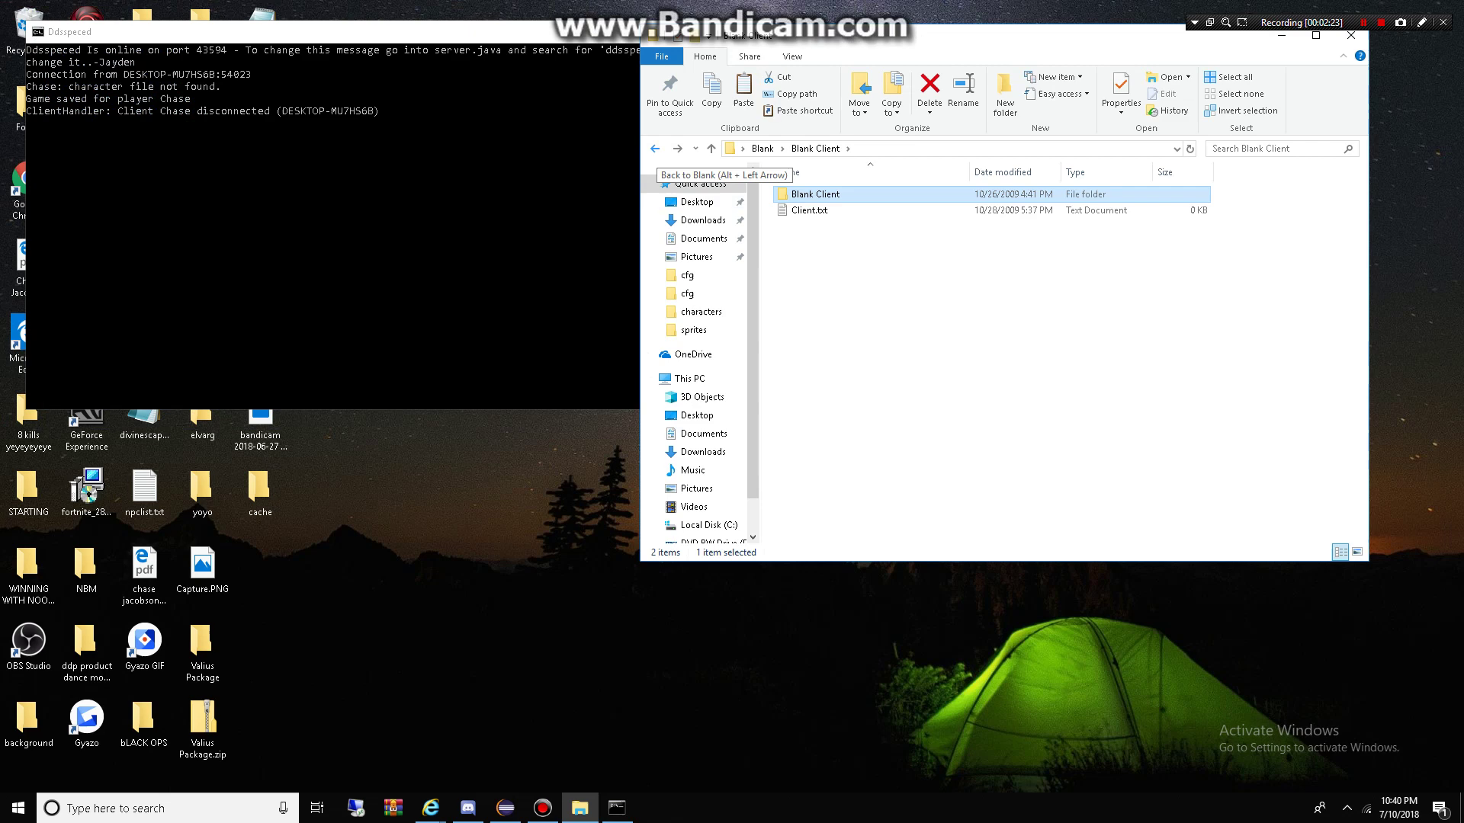
pyautogui.press('Down')
pyautogui.press('Return')
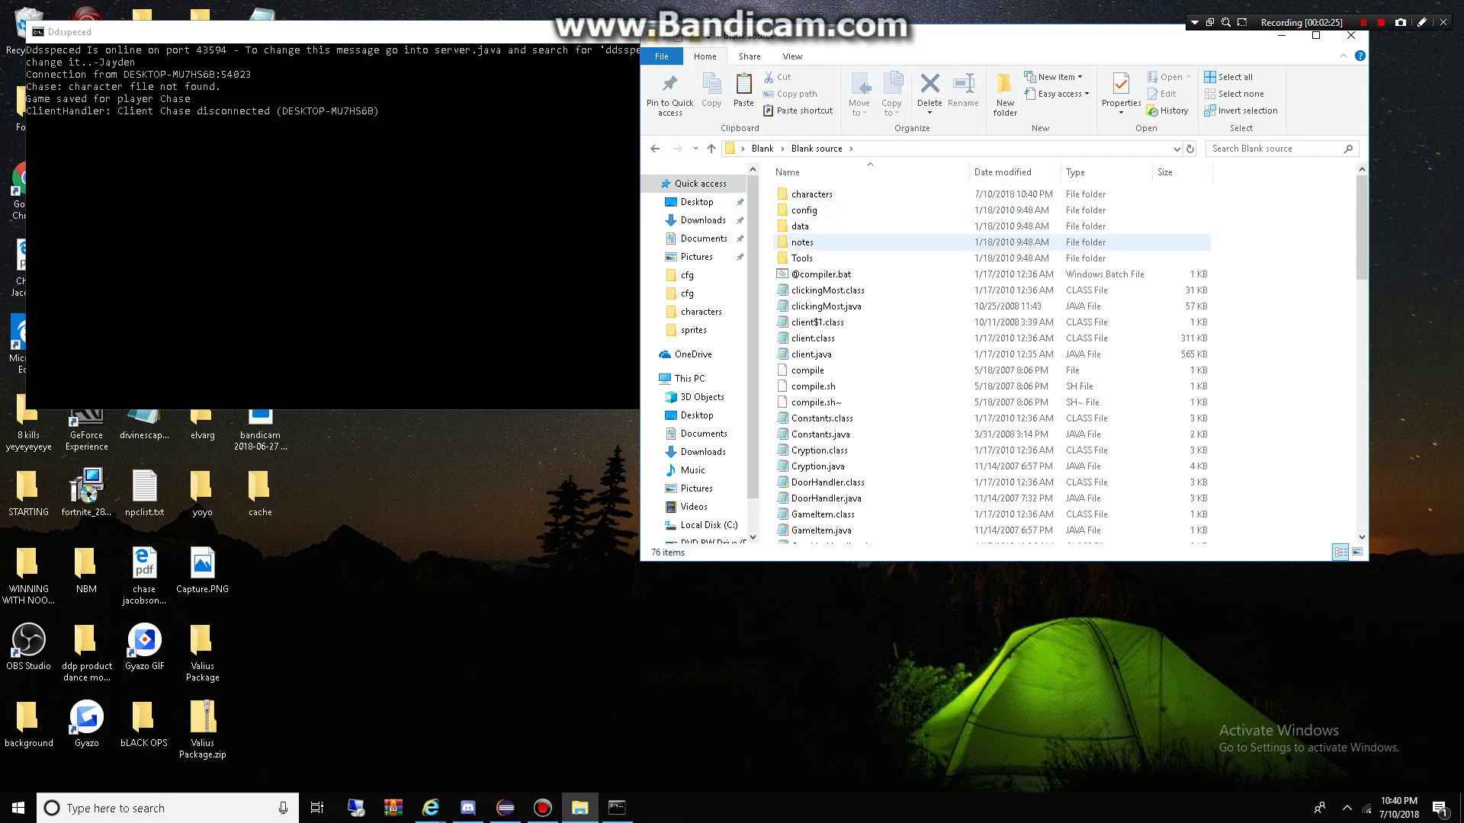
pyautogui.click(812, 194)
pyautogui.press('Return')
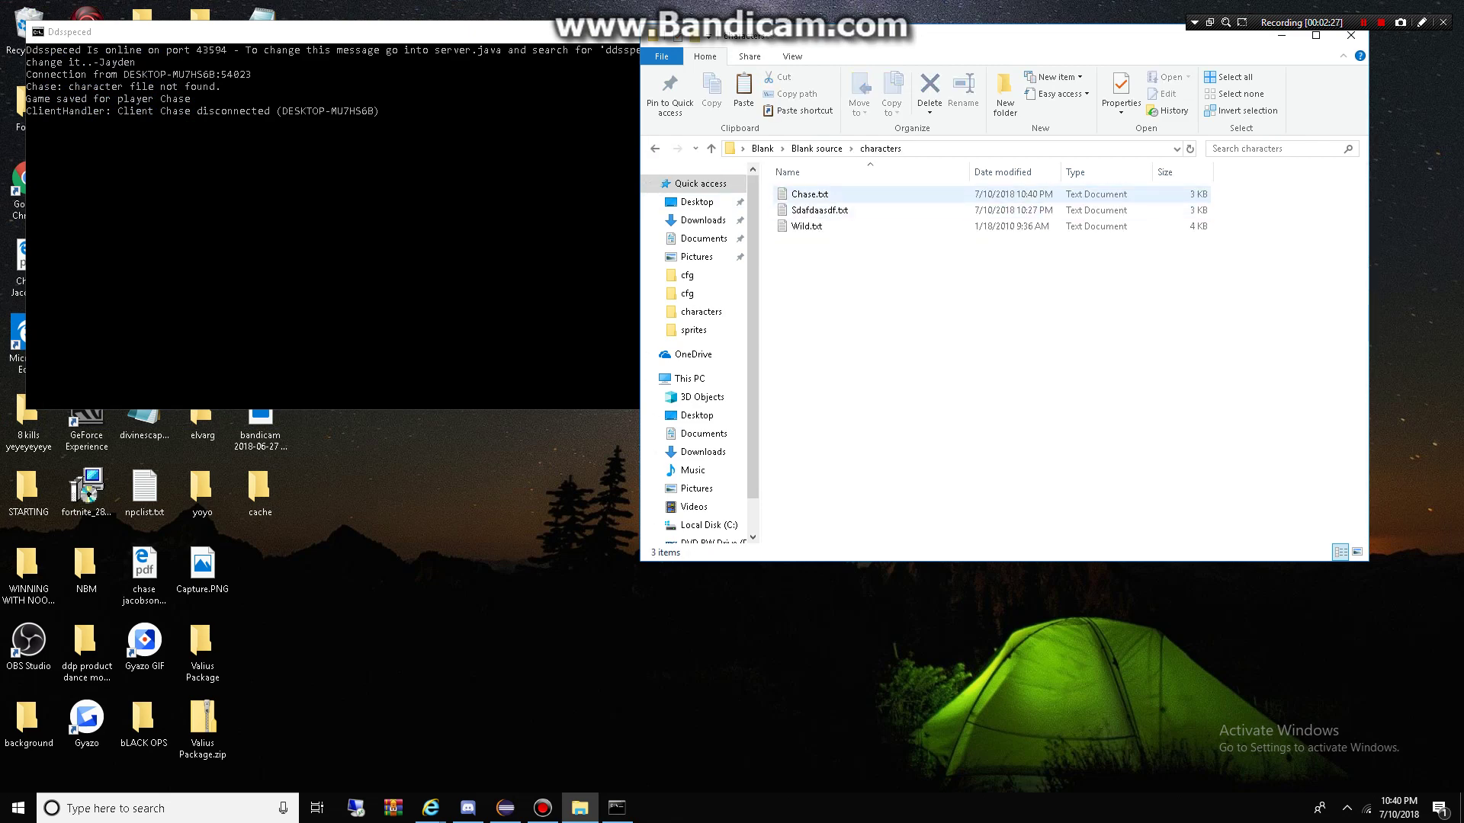
# Step: Open the player's character file in Notepad using the Edit context-menu action
pyautogui.press('BackSpace')
pyautogui.press('BackSpace')
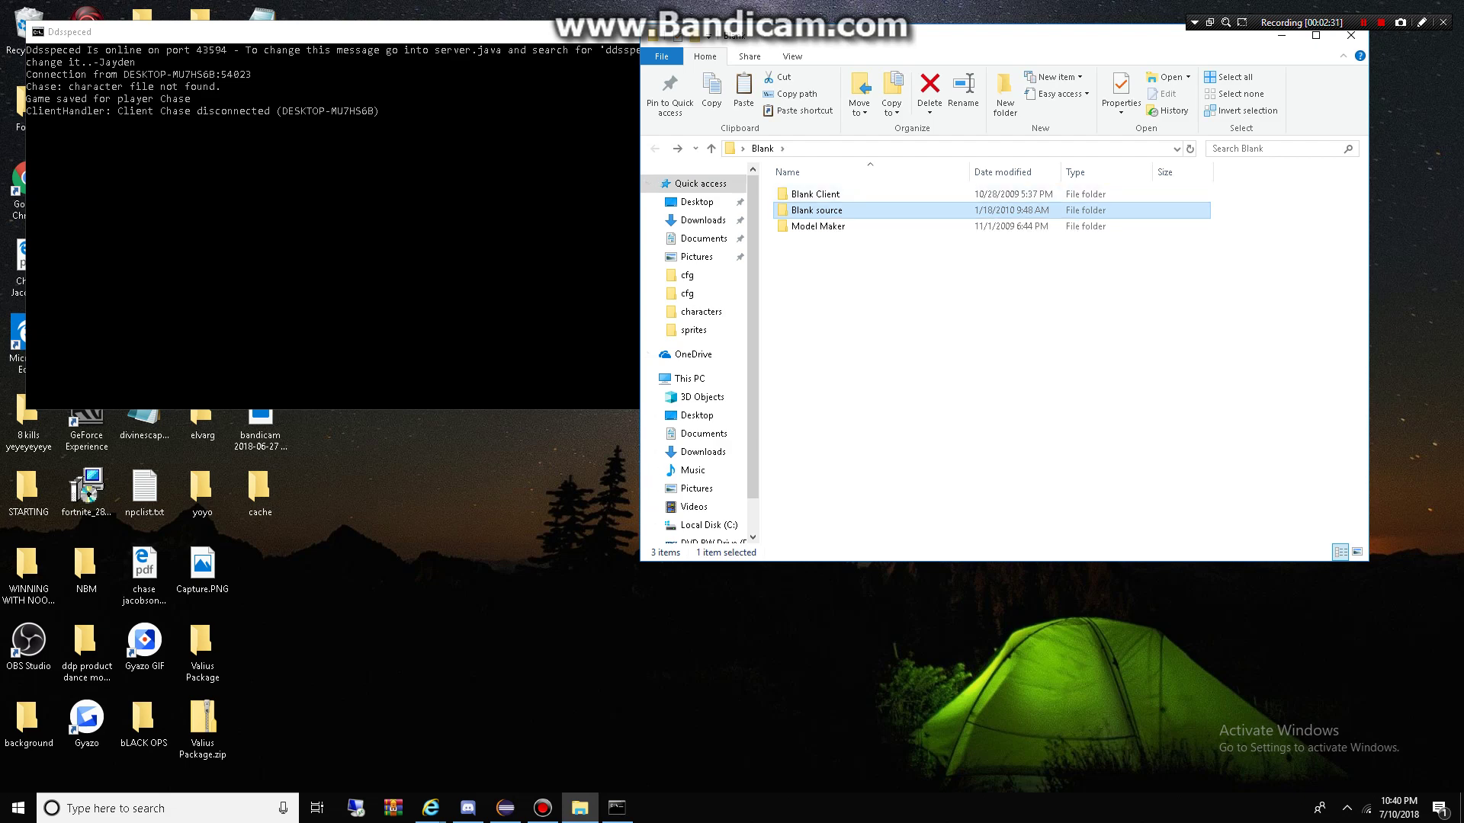
pyautogui.press('Return')
pyautogui.press('Up')
pyautogui.press('Return')
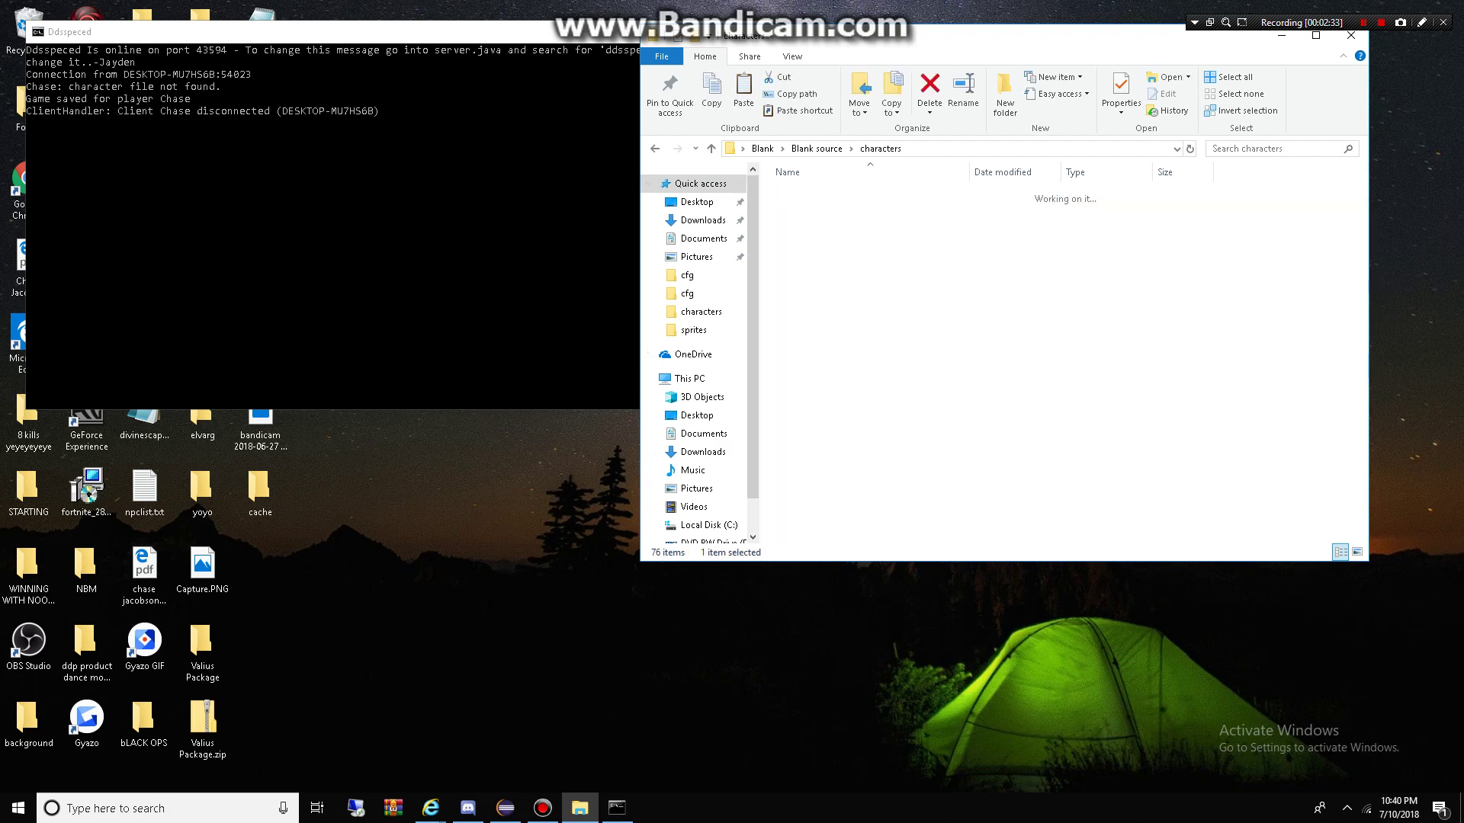
pyautogui.press('Down')
pyautogui.press('Down')
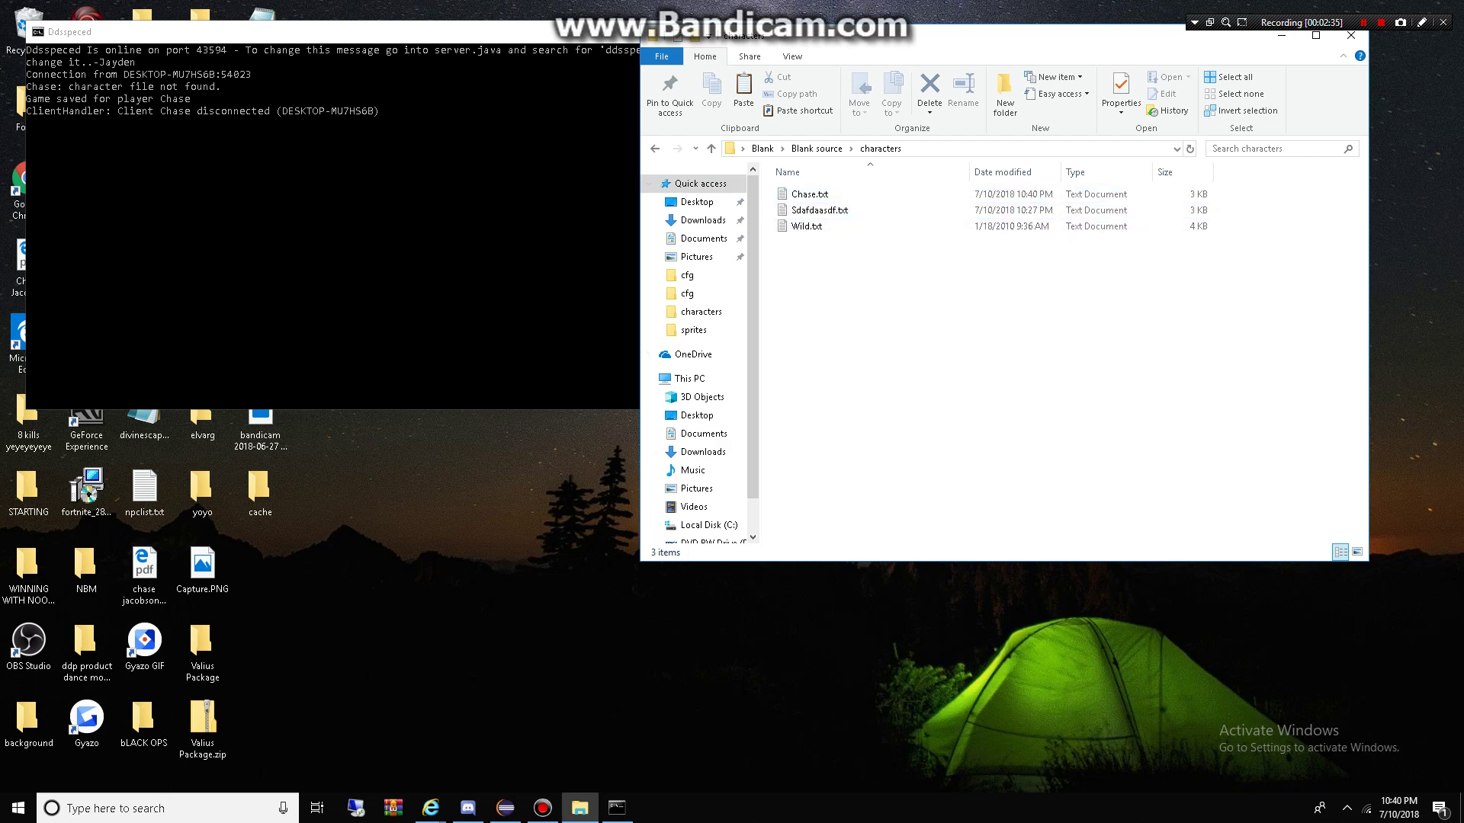
pyautogui.press('Up')
pyautogui.press('Up')
pyautogui.hotkey('shift', 'F10')
pyautogui.press('Down')
pyautogui.press('Down')
pyautogui.press('Down')
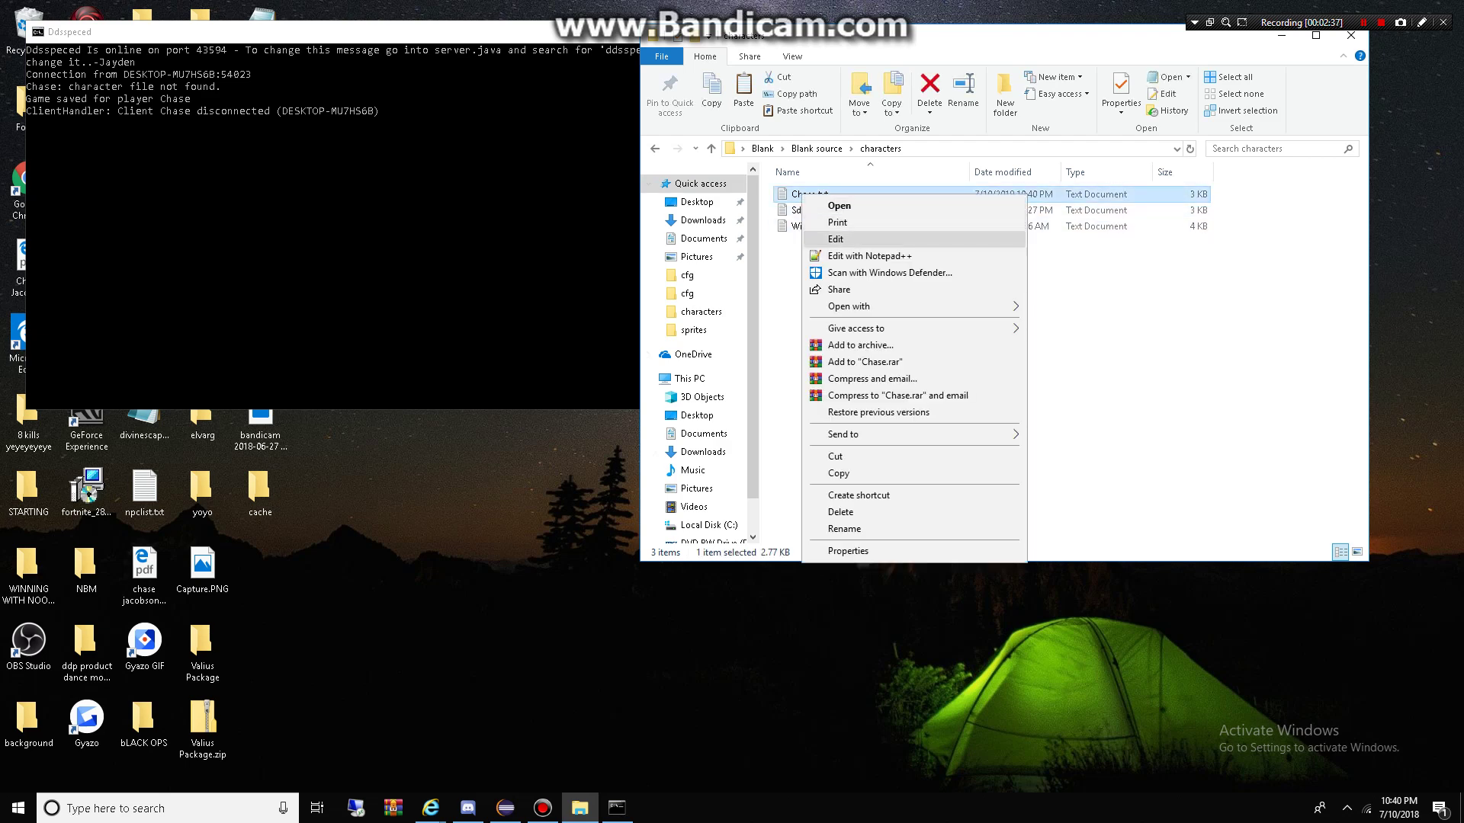
pyautogui.press('Return')
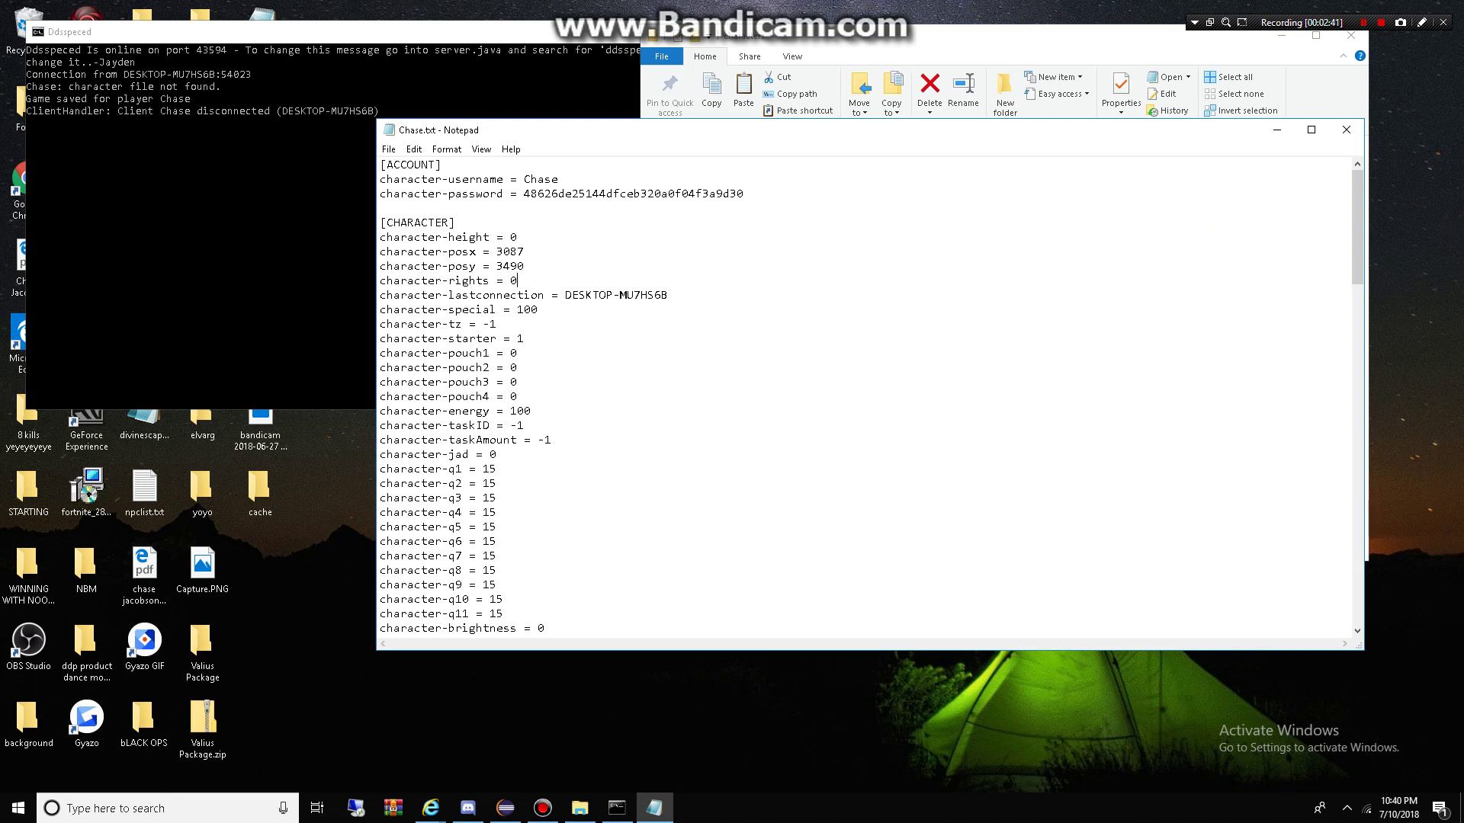
# Step: Set character-rights to 3 in the character file and save it
pyautogui.write('3')
pyautogui.click(388, 150)
pyautogui.click(404, 202)
pyautogui.moveTo(744, 194); pyautogui.dragTo(524, 194)
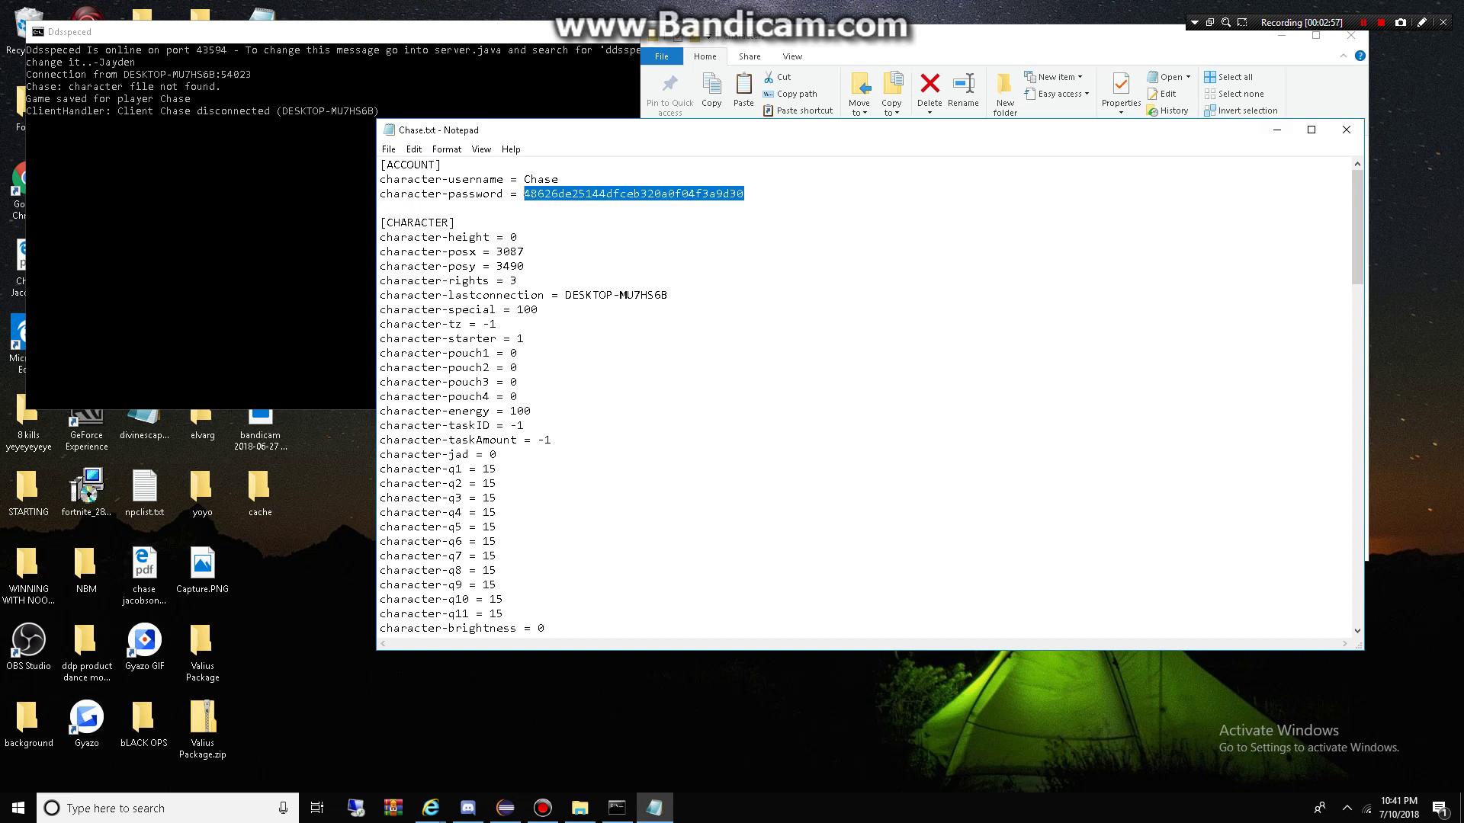
pyautogui.click(621, 193)
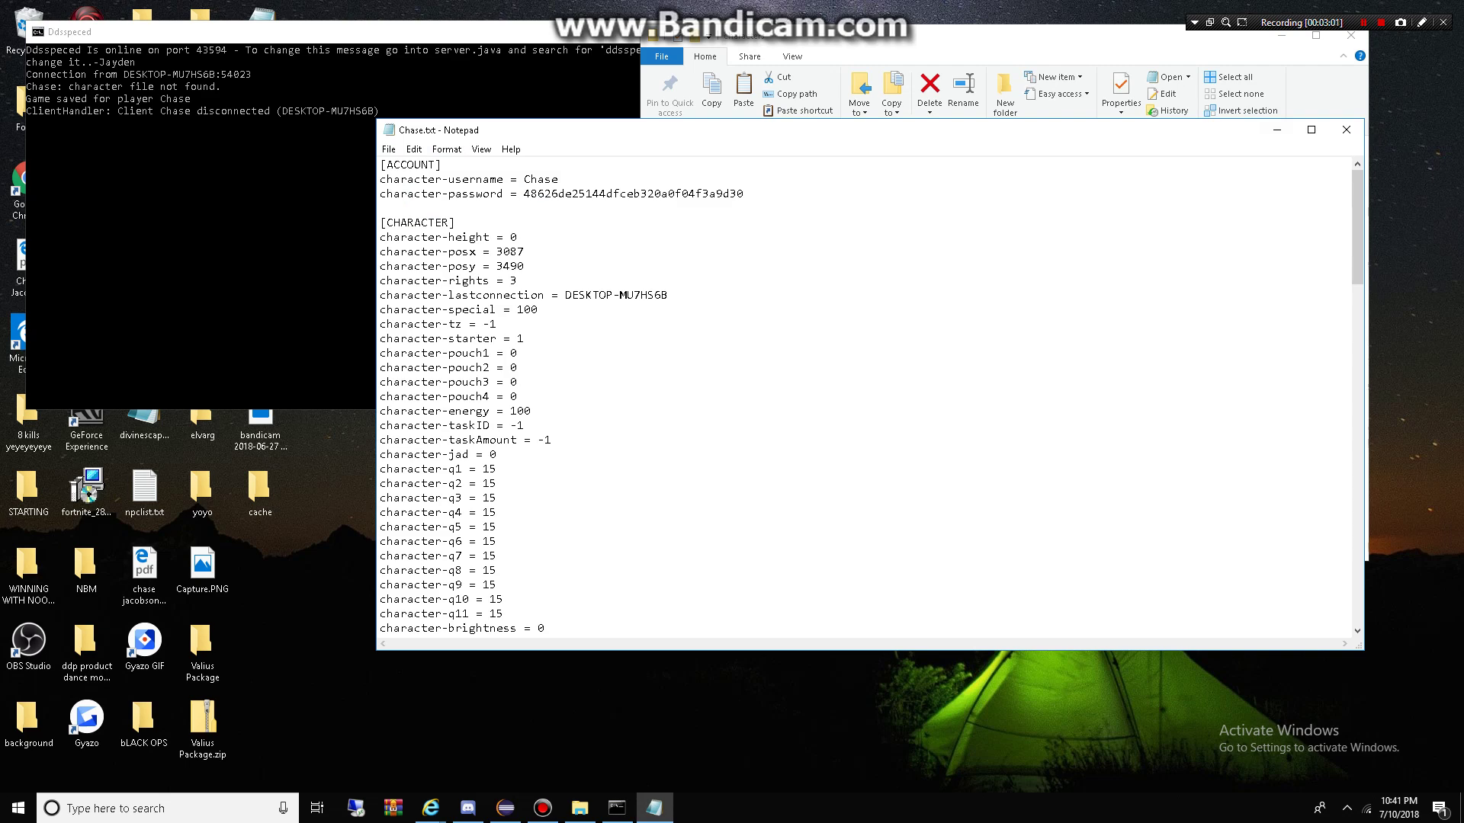
# Step: Close Notepad and the server console, returning Explorer to the Blank folder
pyautogui.click(1346, 130)
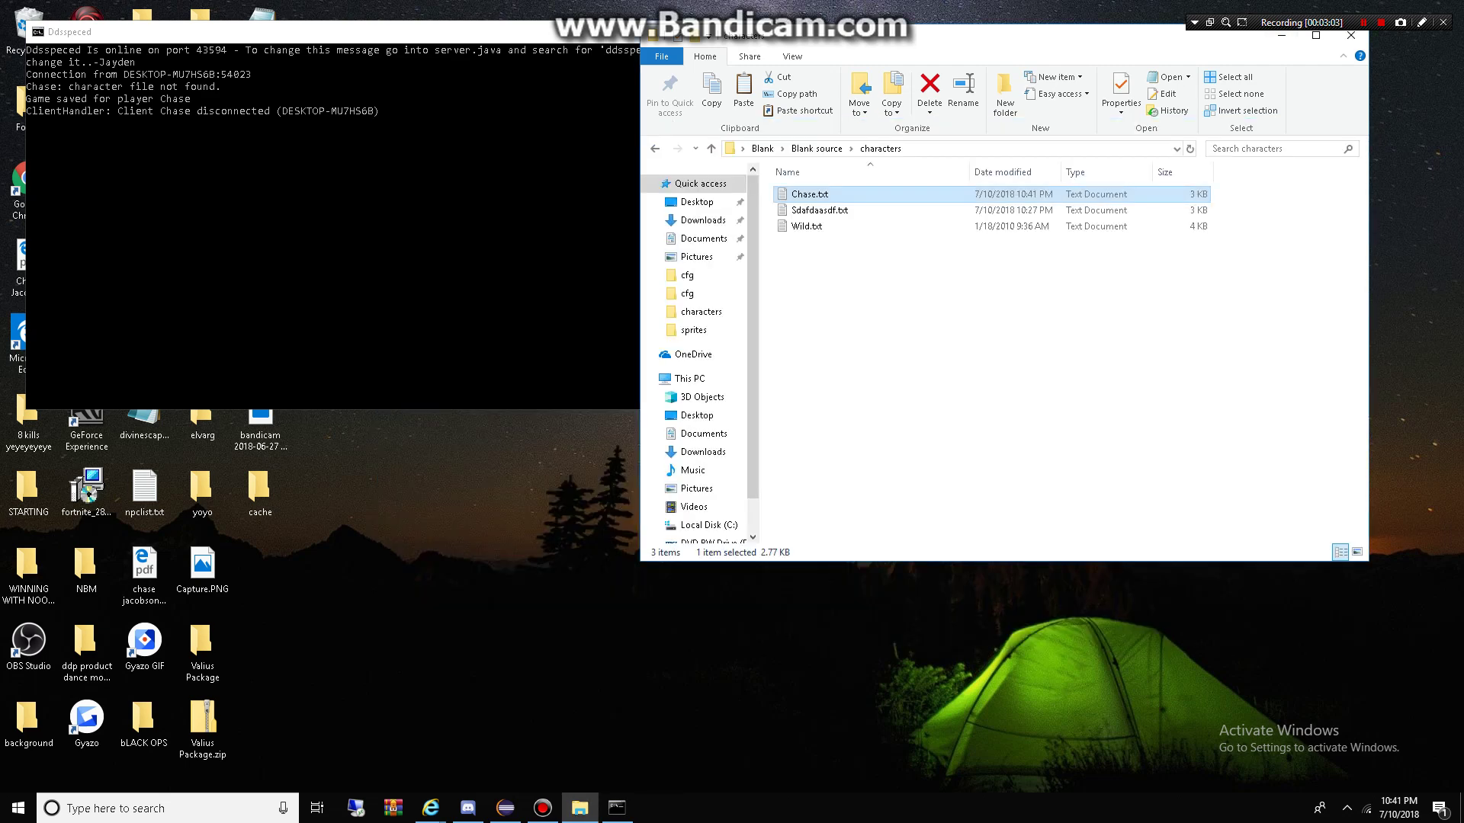
pyautogui.press('BackSpace')
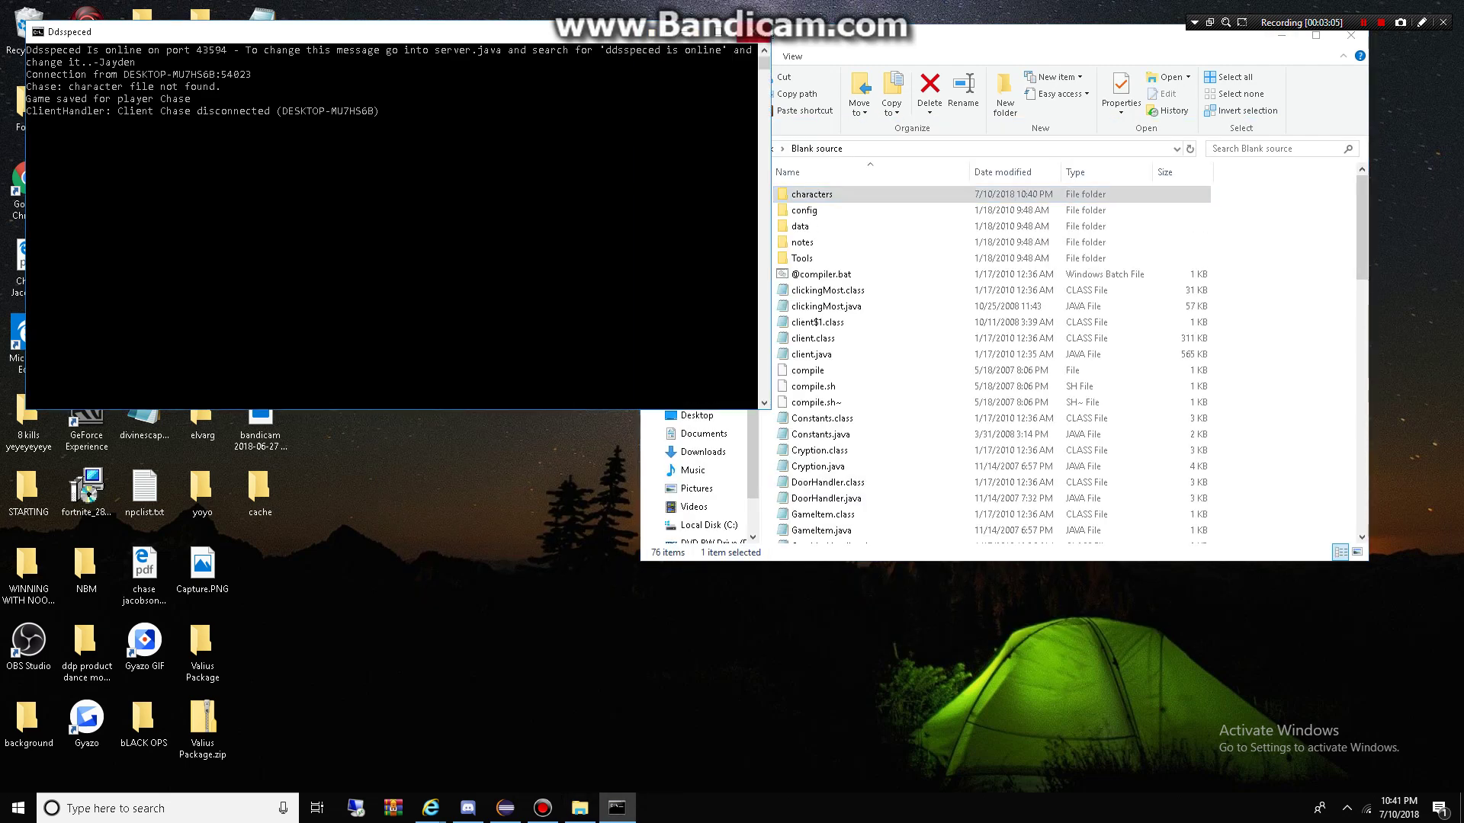
pyautogui.press('BackSpace')
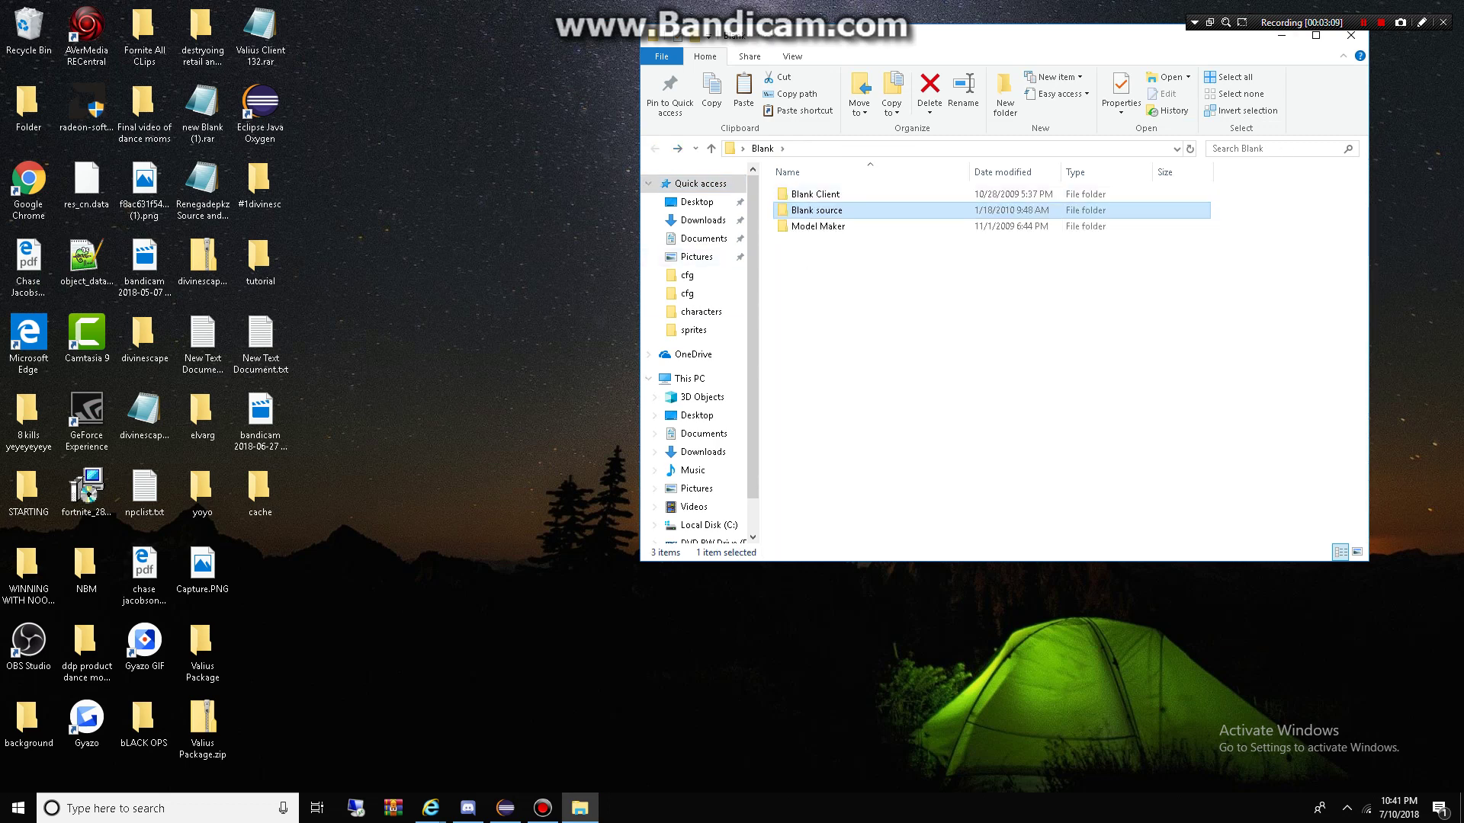
# Step: Restart the game server by running runserver.bat in Blank source
pyautogui.doubleClick(800, 210)
pyautogui.press('Down')
pyautogui.press('Down')
pyautogui.press('Down')
pyautogui.press('Down')
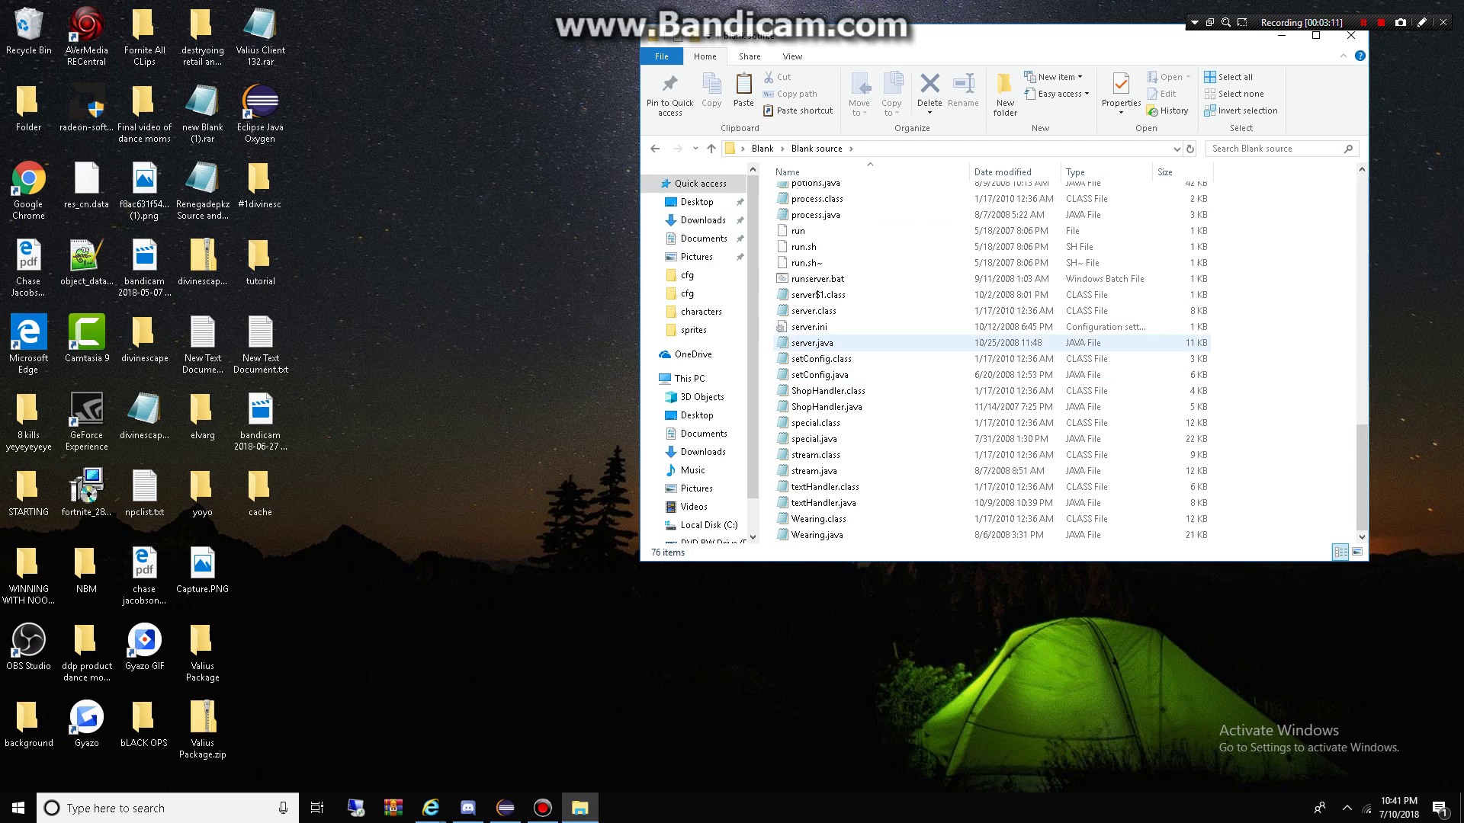
pyautogui.scroll(-2, 991, 358)
pyautogui.press('Return')
# Step: Relaunch the game client with runserver.bat.bat from Blank Client\Blank Client
pyautogui.hotkey('alt', 'Tab')
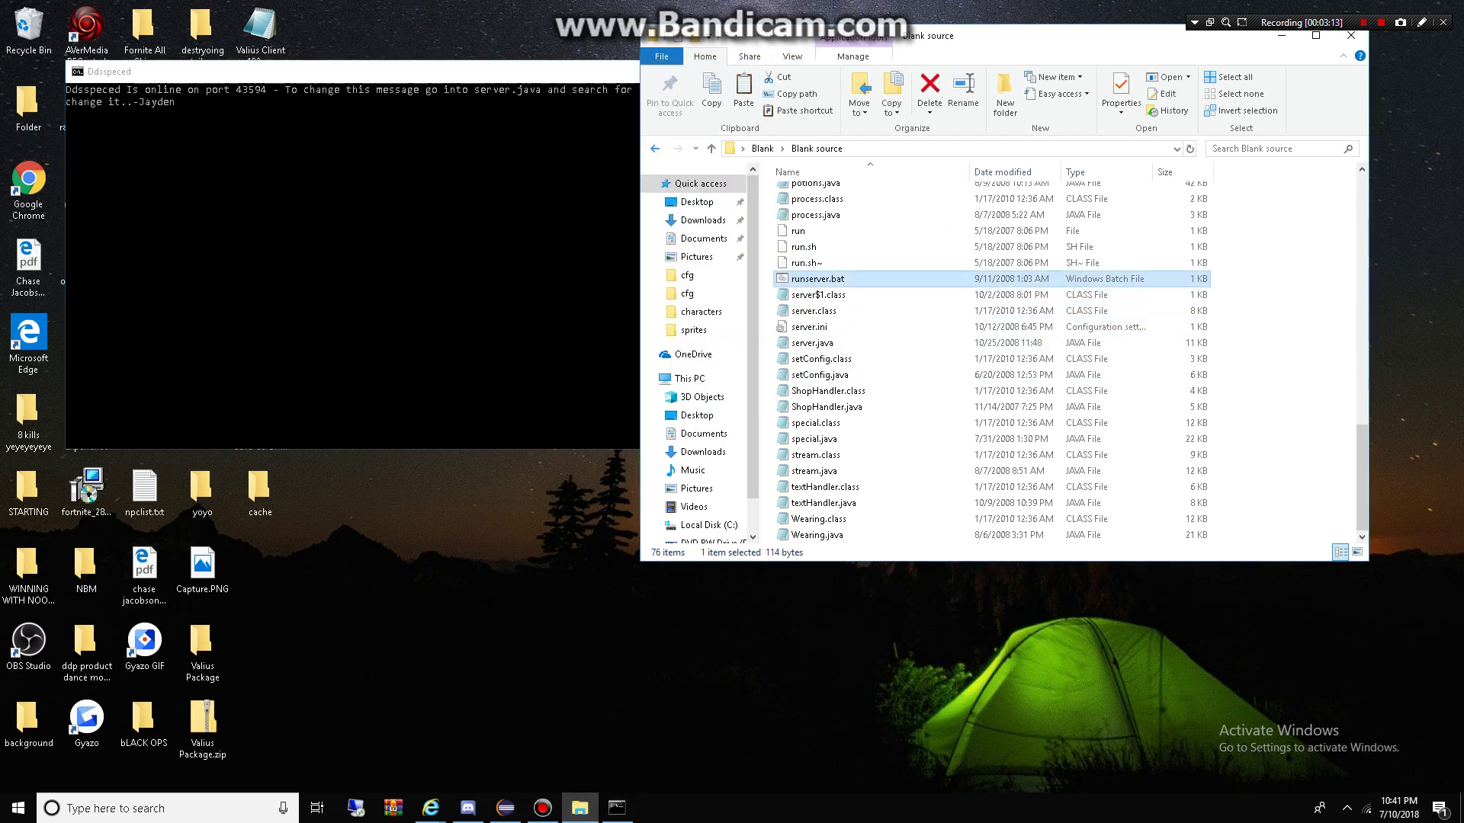
pyautogui.press('BackSpace')
pyautogui.press('Up')
pyautogui.press('Return')
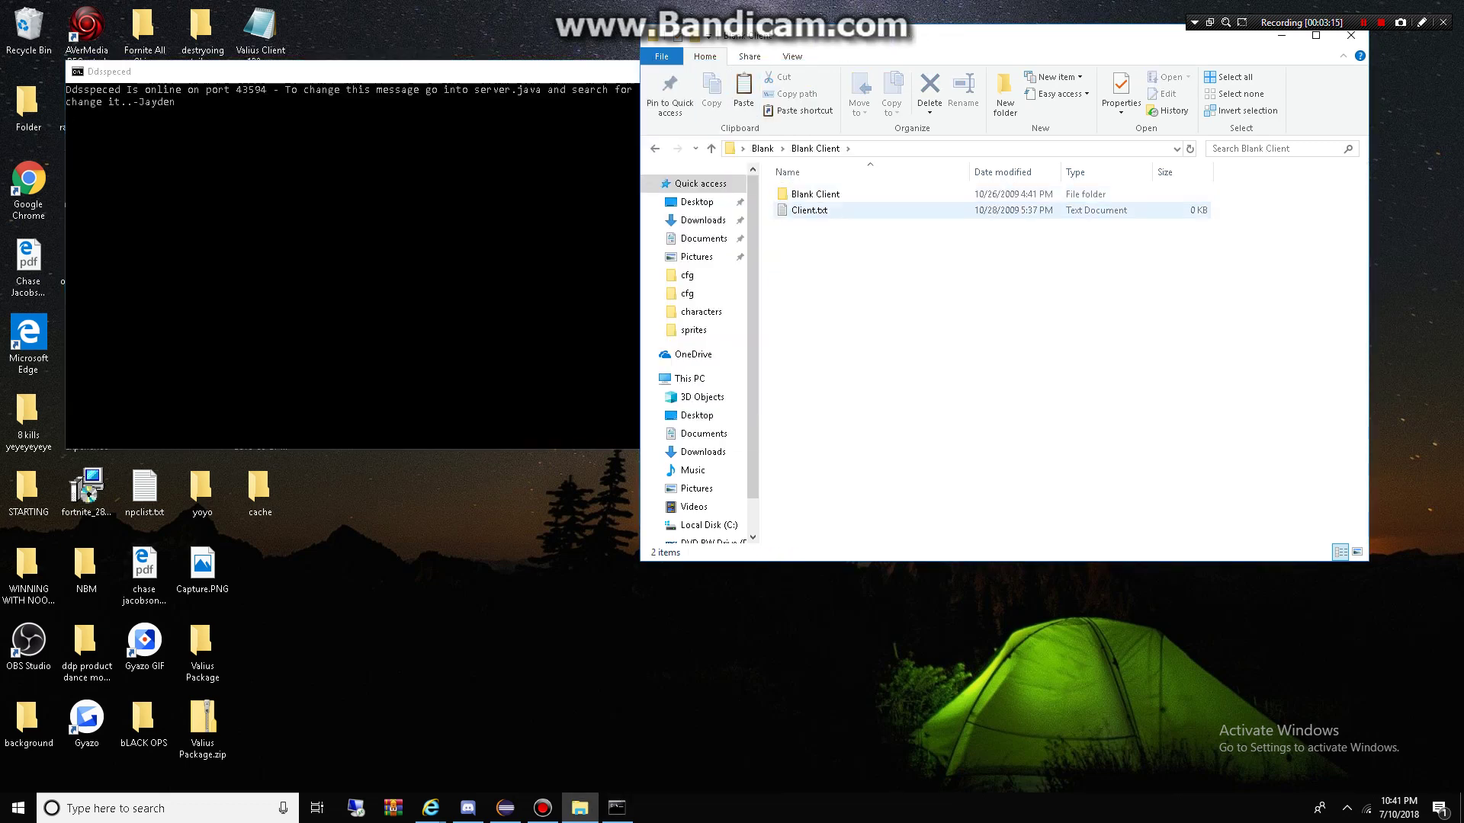
pyautogui.press('Return')
pyautogui.write('class50.java')
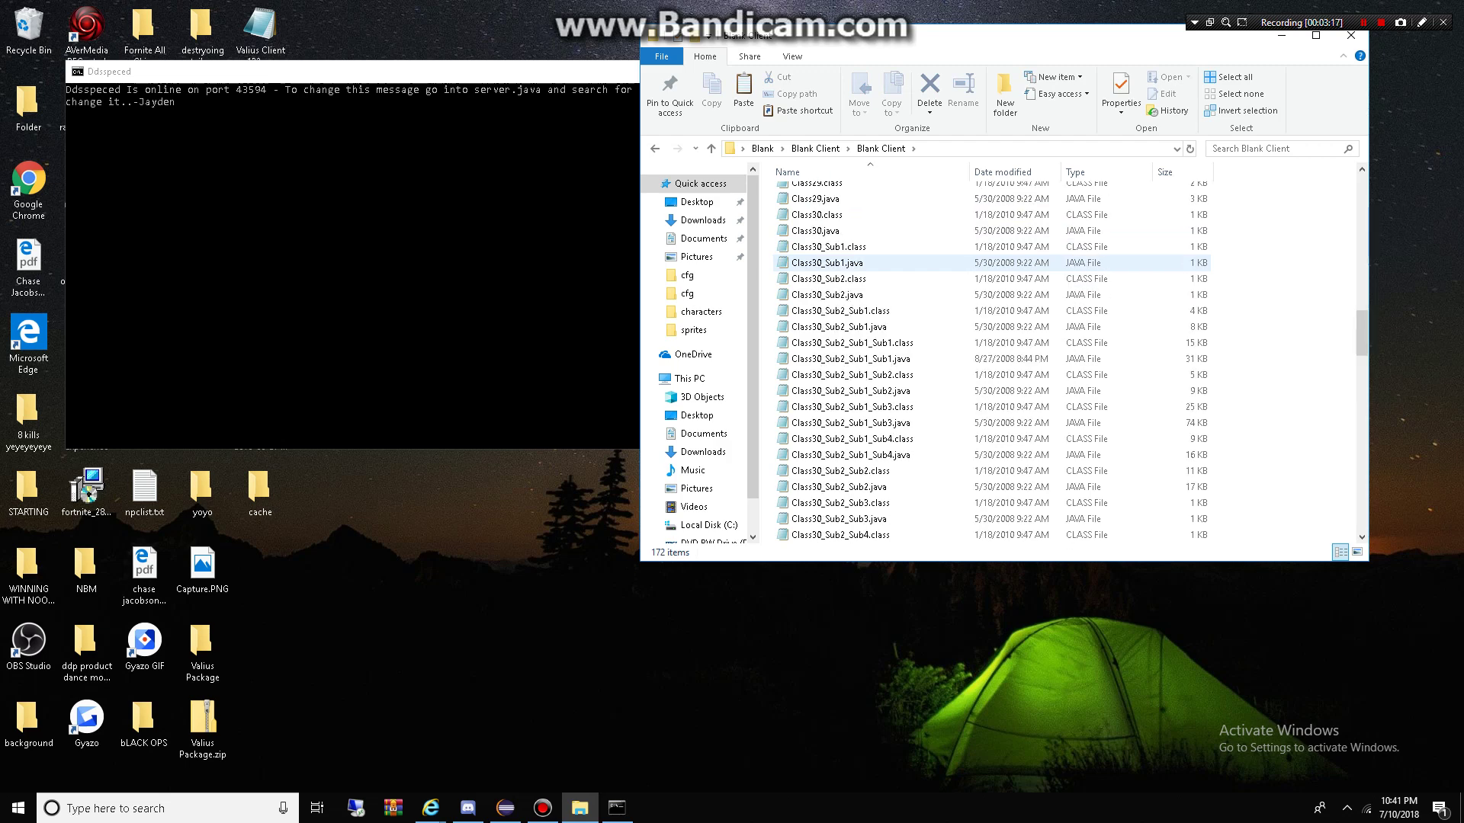
pyautogui.write('frame_sub1.java')
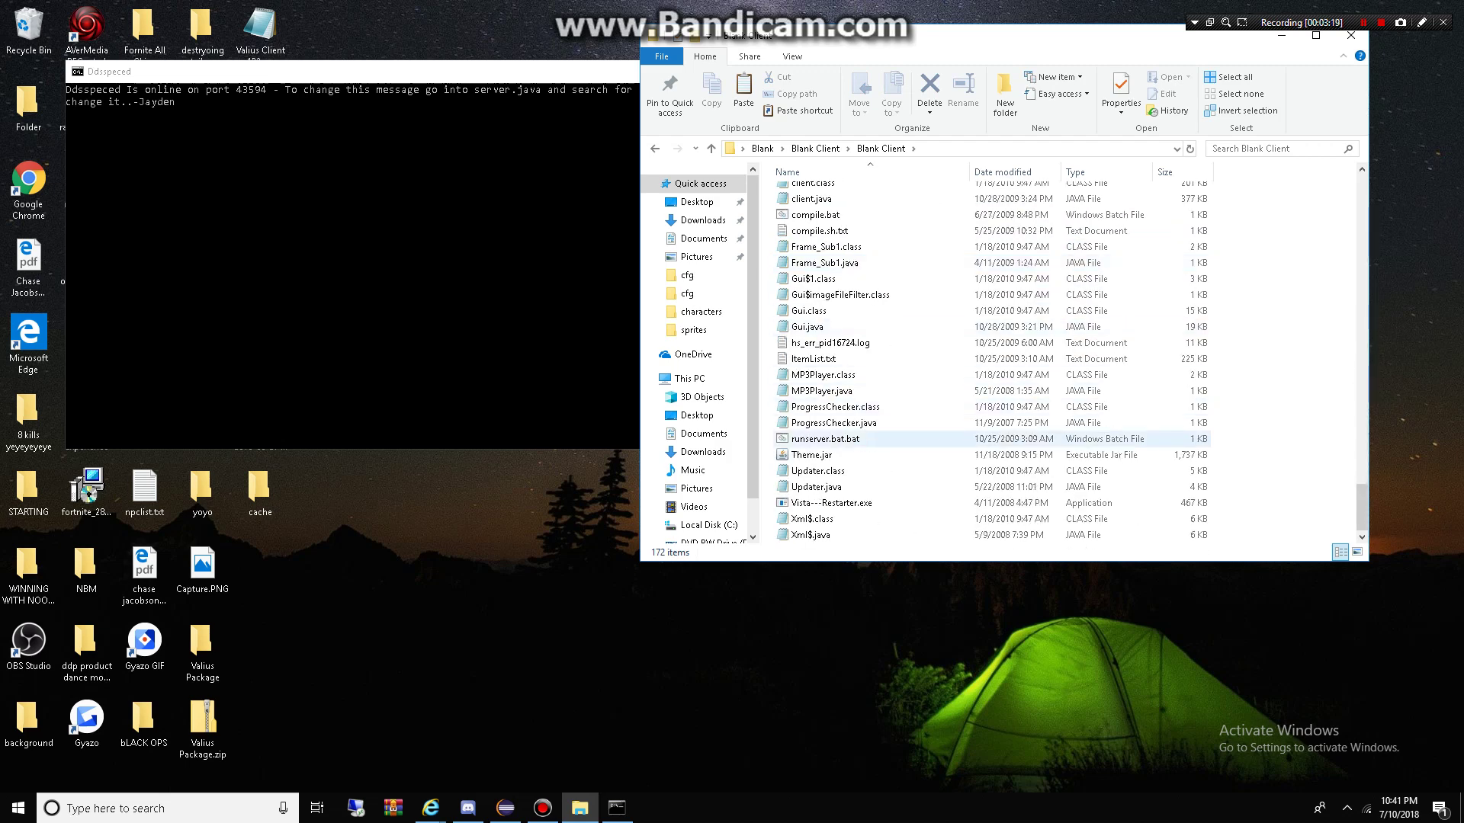
pyautogui.doubleClick(826, 439)
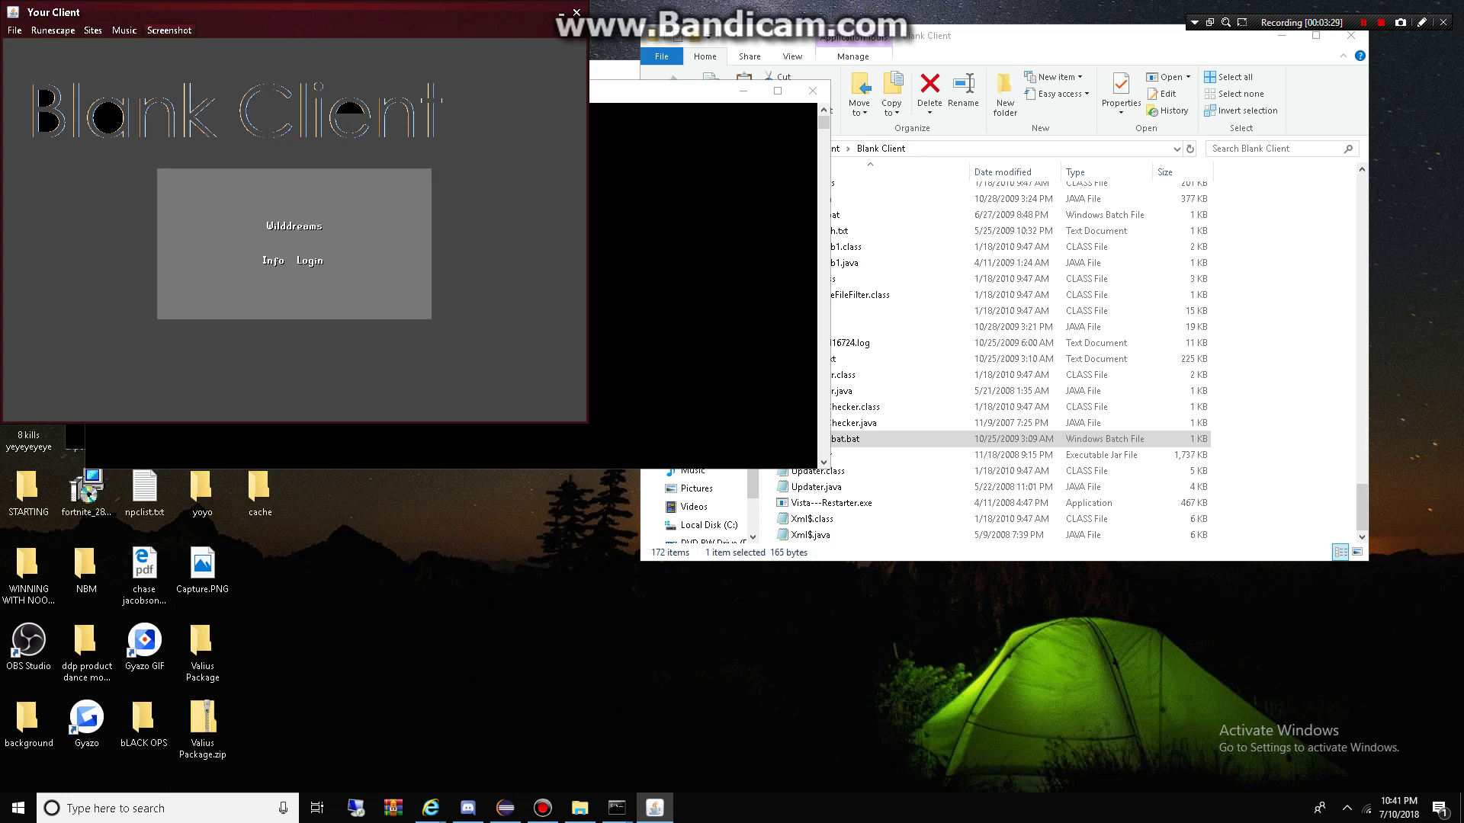
# Step: Log in, send the chat message '6', rotate the camera and open the logout panel
pyautogui.click(310, 261)
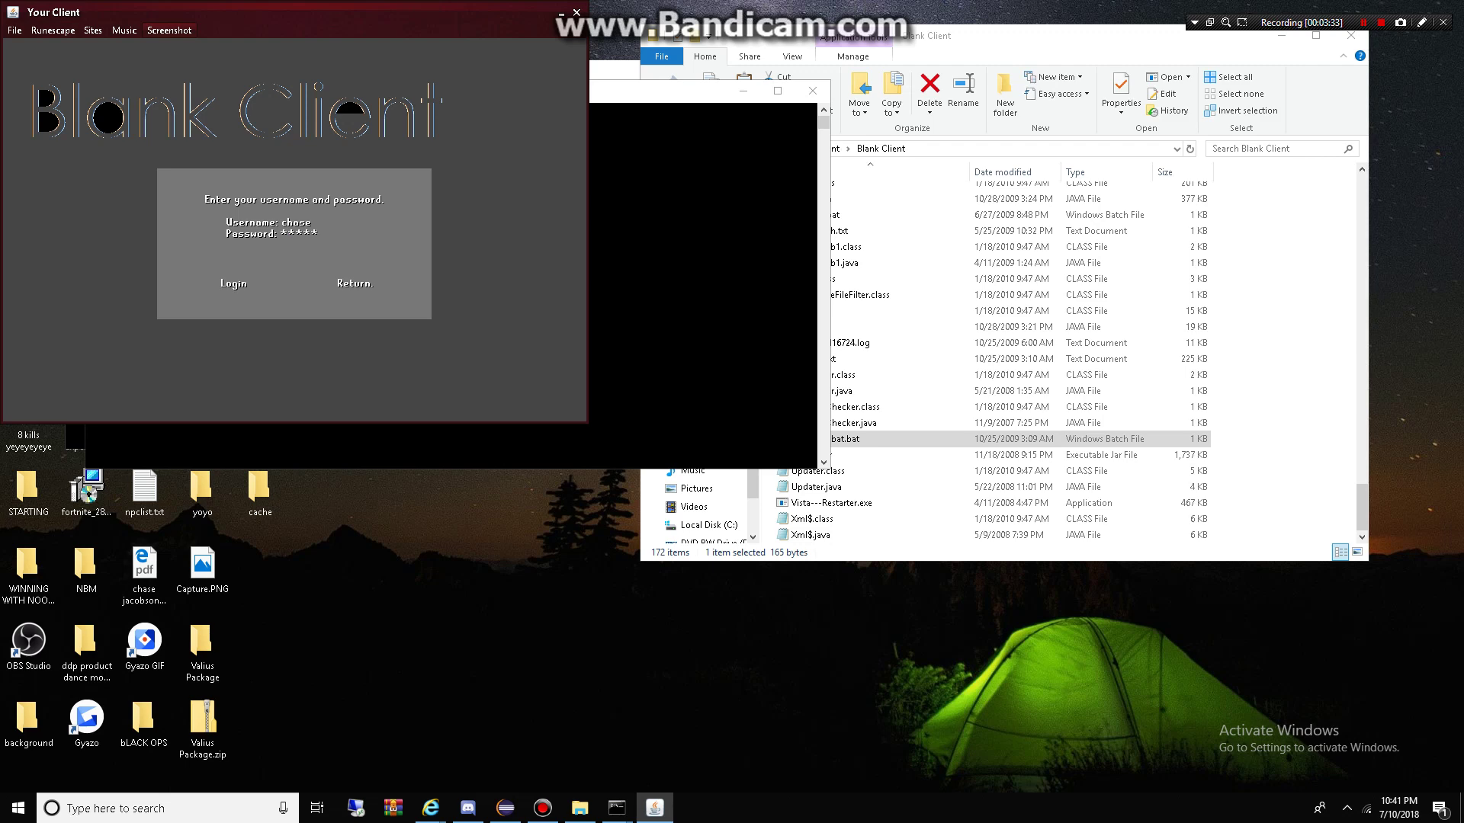
pyautogui.press('Return')
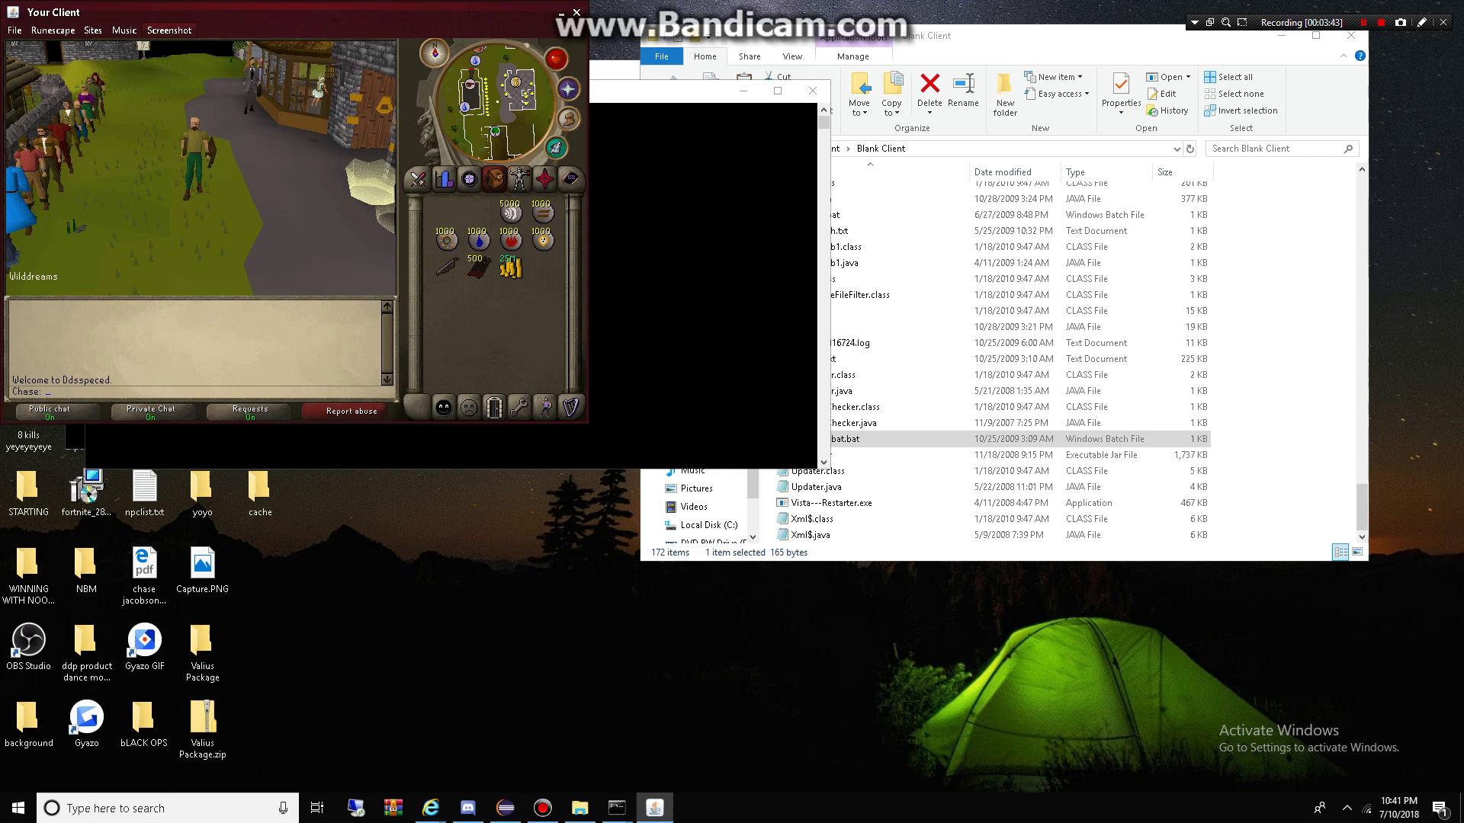
pyautogui.write('6')
pyautogui.press('Return')
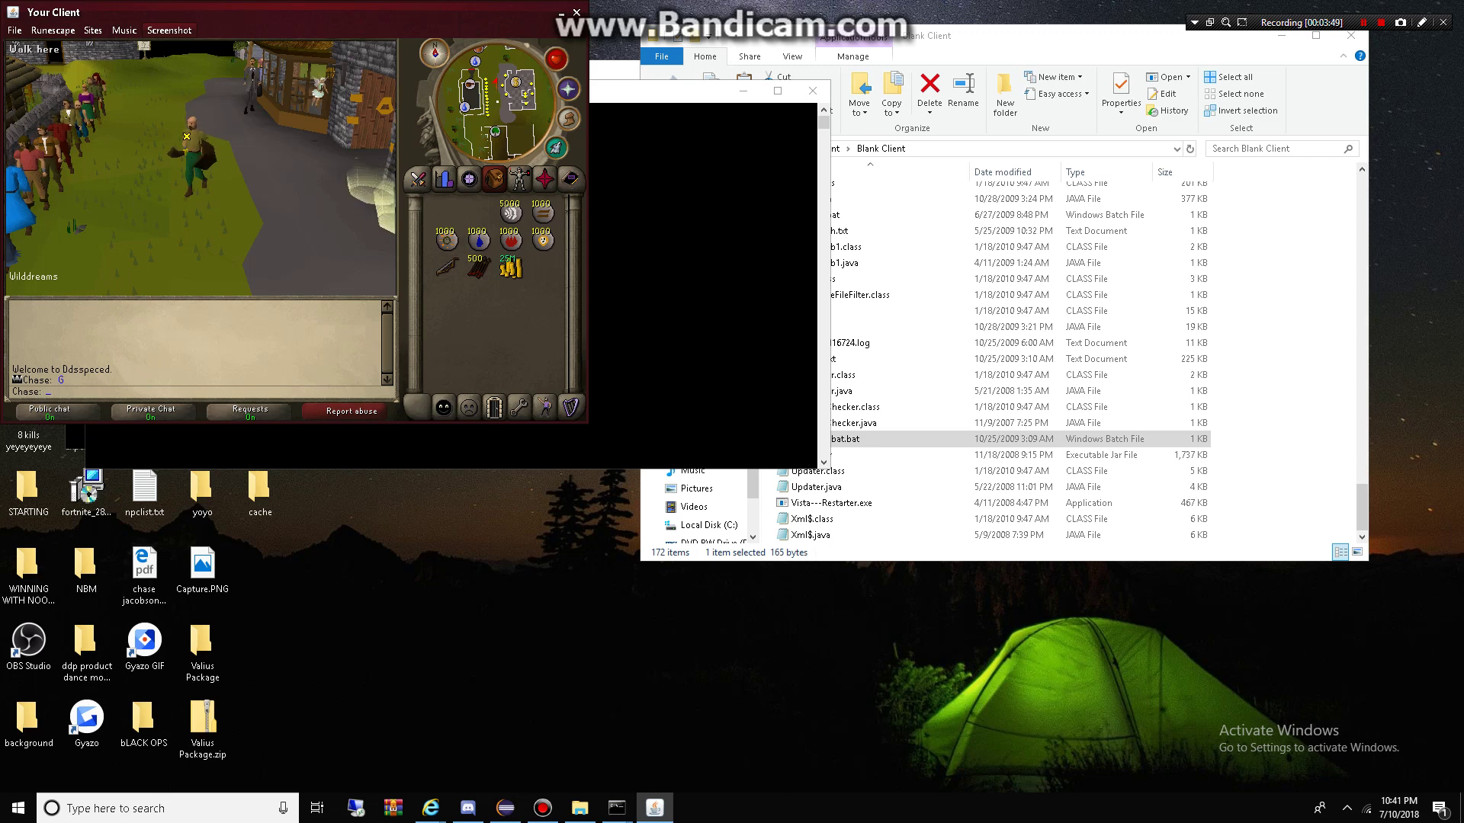
pyautogui.press('Left')
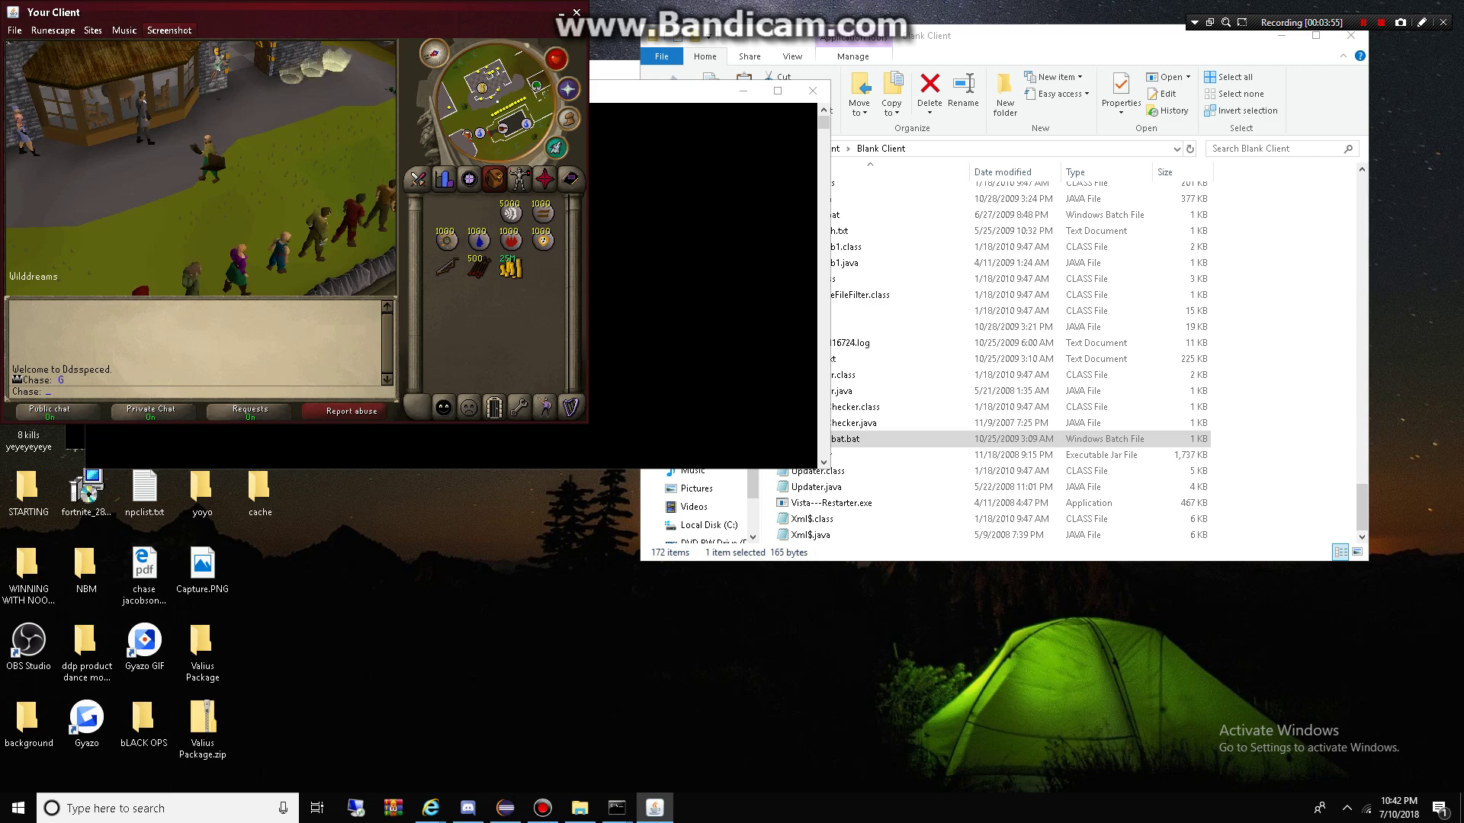
pyautogui.click(494, 408)
# Step: Log out of the game and reopen the character file from Blank source\characters in Notepad
pyautogui.click(494, 324)
pyautogui.click(579, 808)
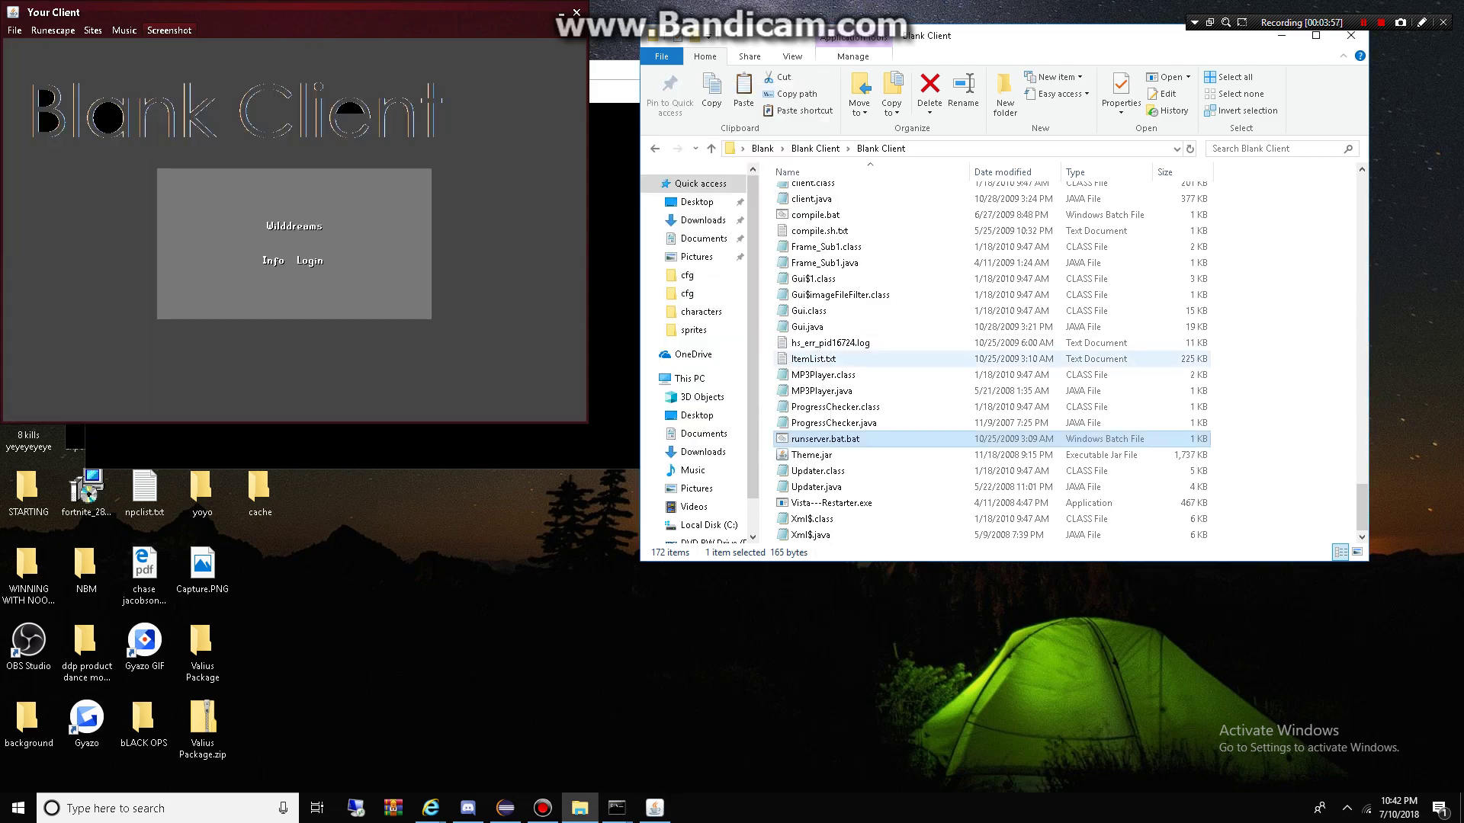
pyautogui.press('BackSpace')
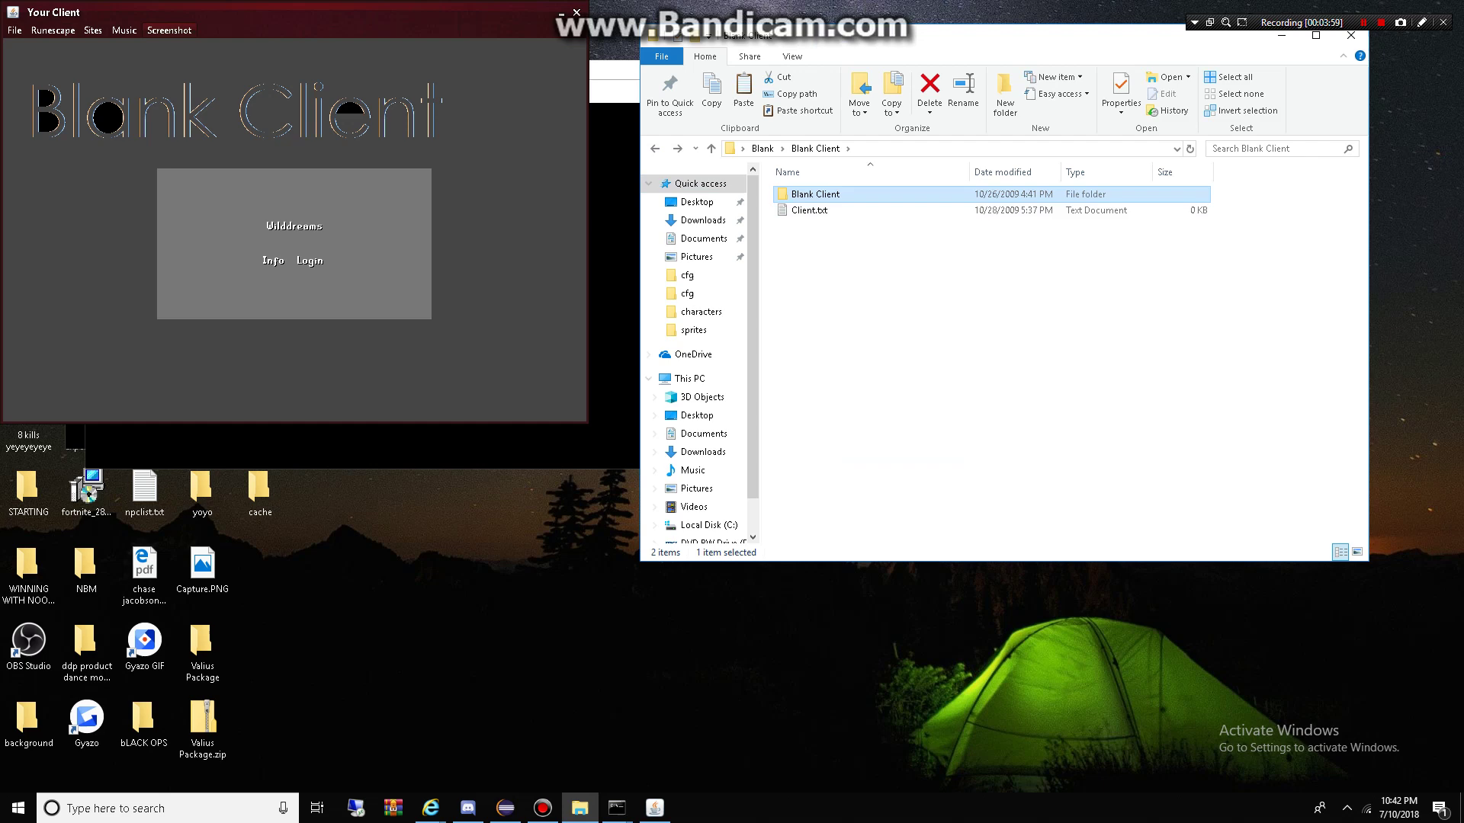
pyautogui.press('F2')
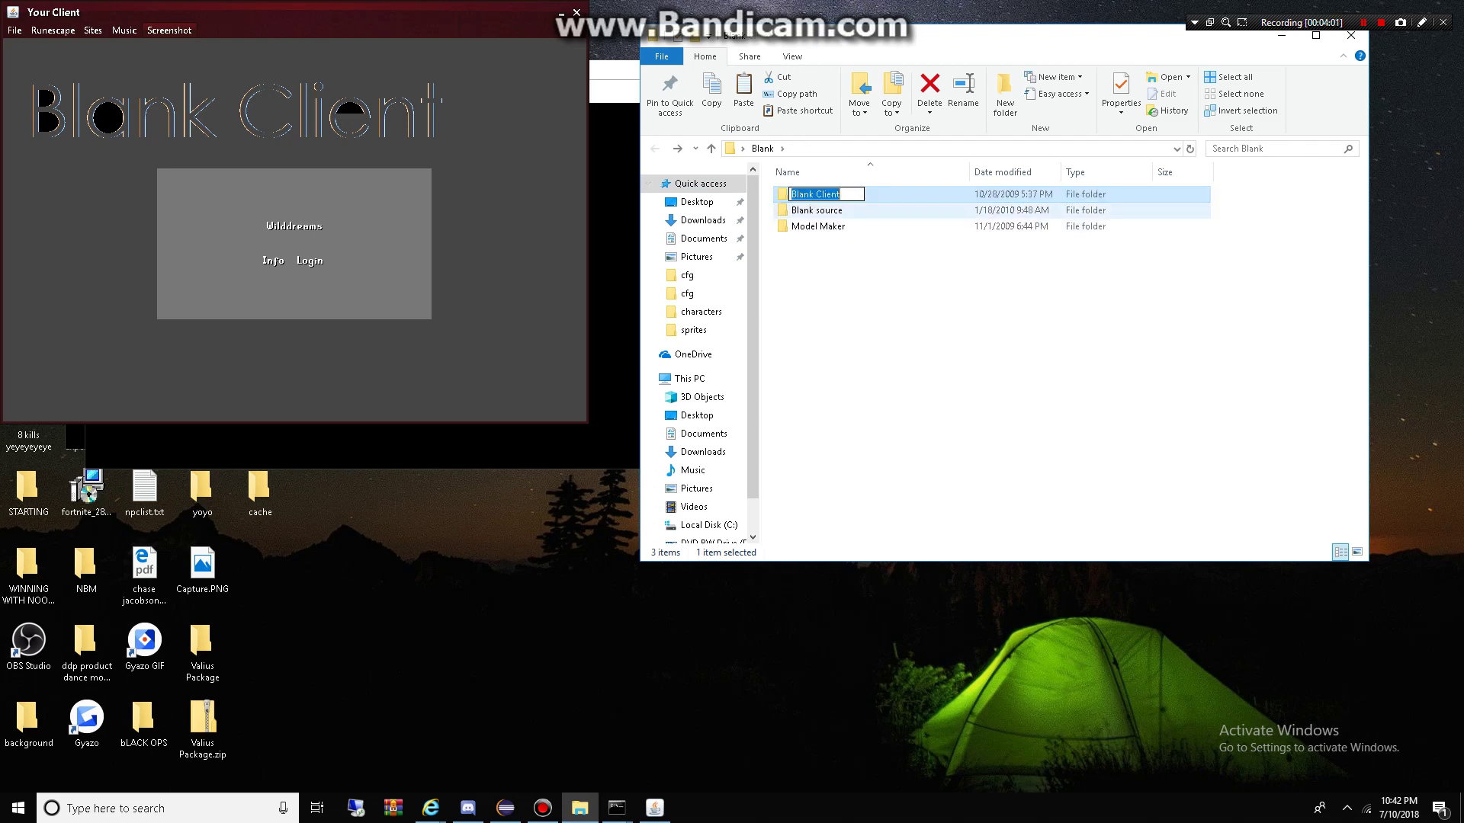
pyautogui.doubleClick(816, 210)
pyautogui.doubleClick(815, 209)
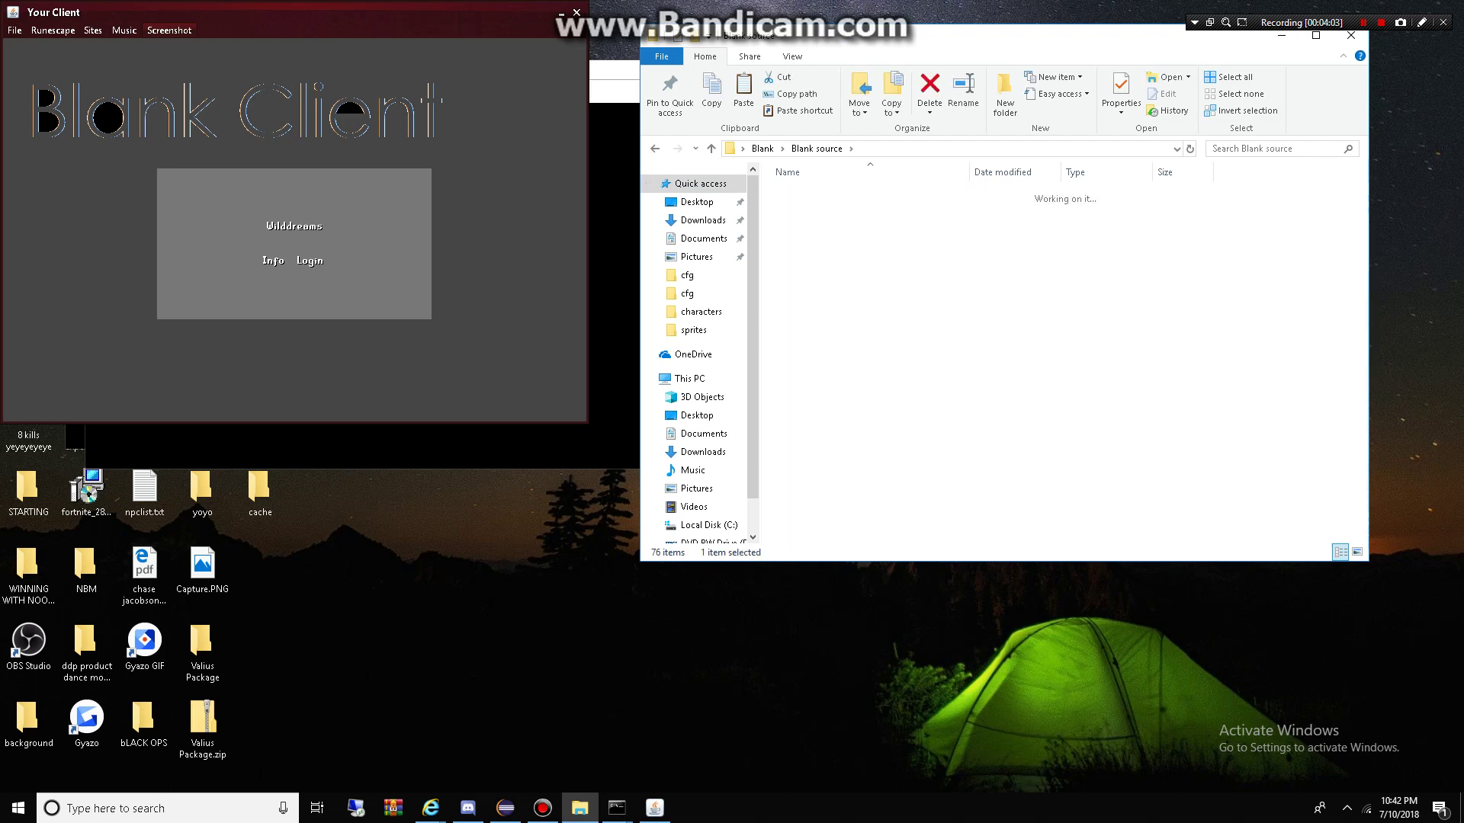
pyautogui.doubleClick(809, 194)
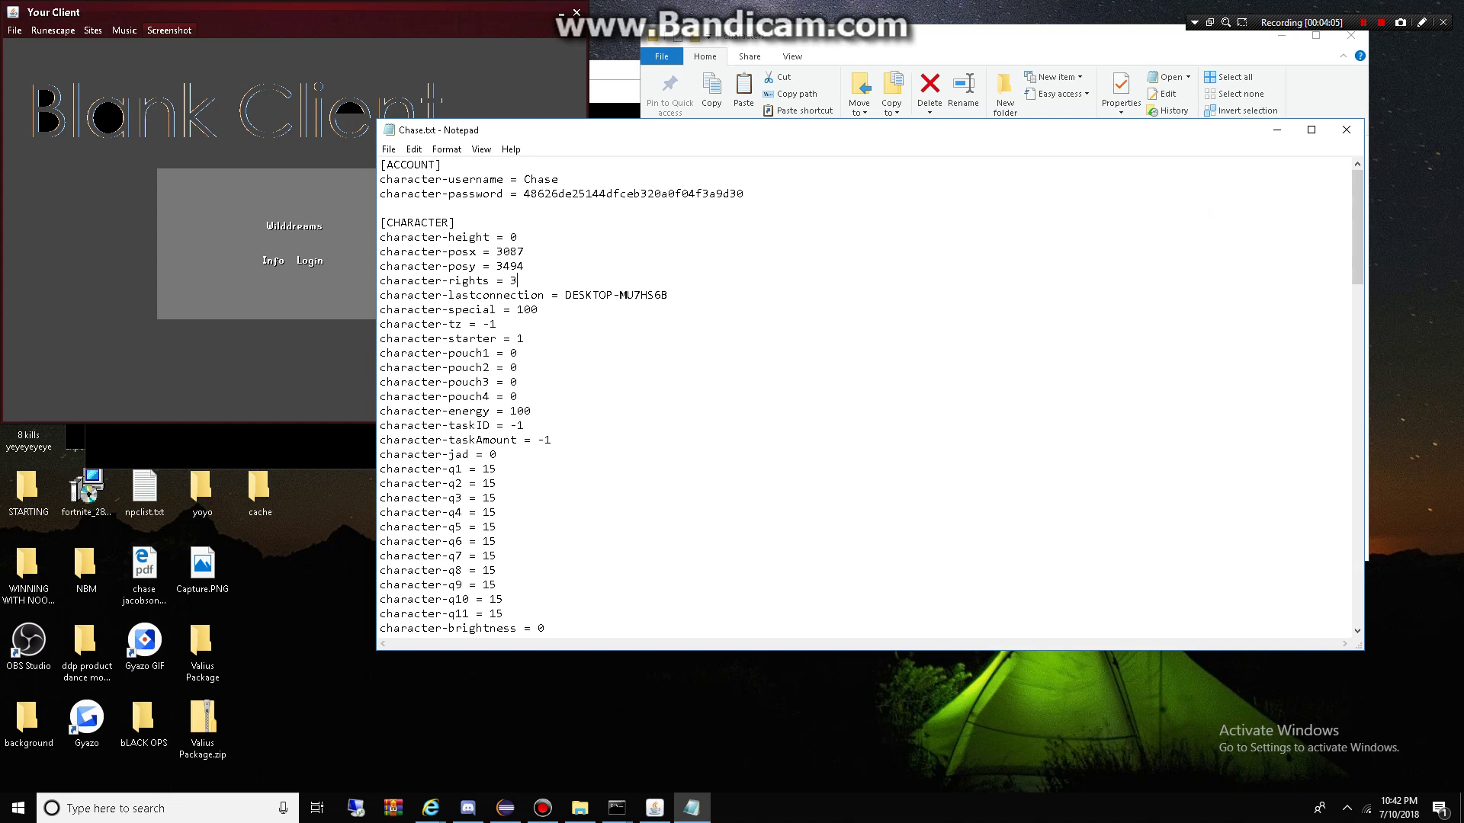
# Step: Save the file with character-rights set to 2, then log back into the game client
pyautogui.click(388, 149)
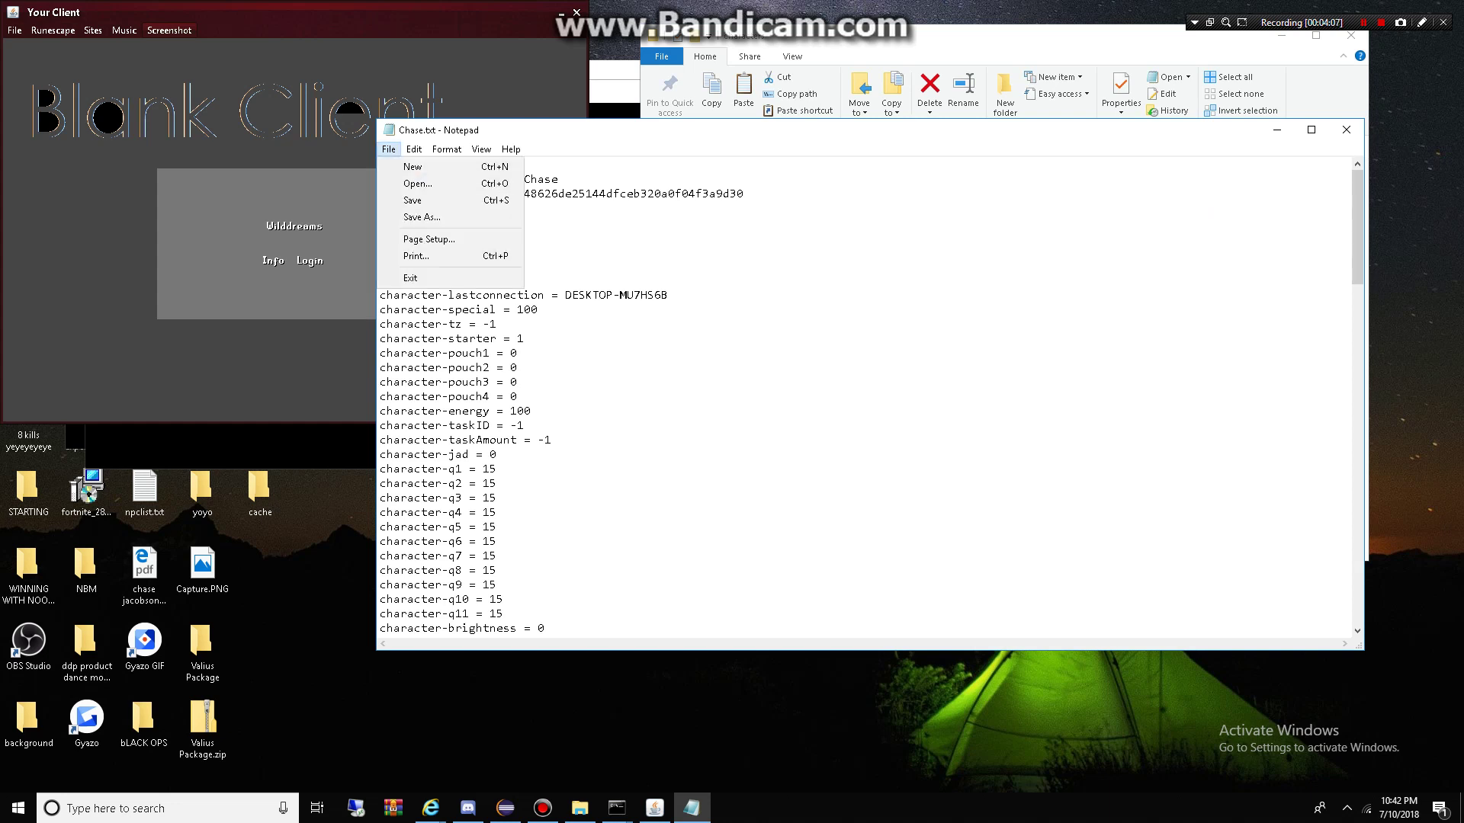
pyautogui.click(411, 203)
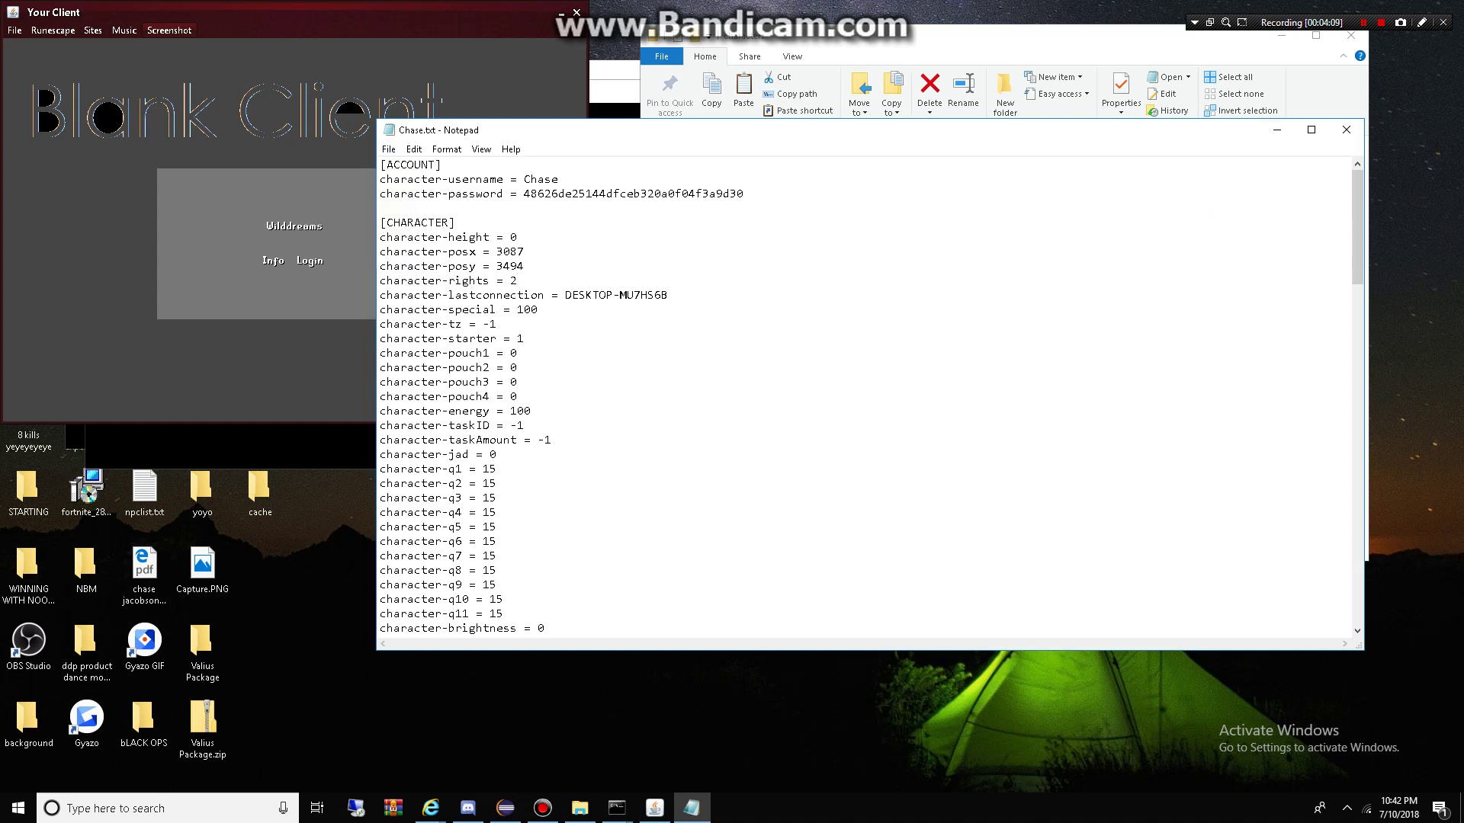
pyautogui.click(309, 261)
pyautogui.click(233, 281)
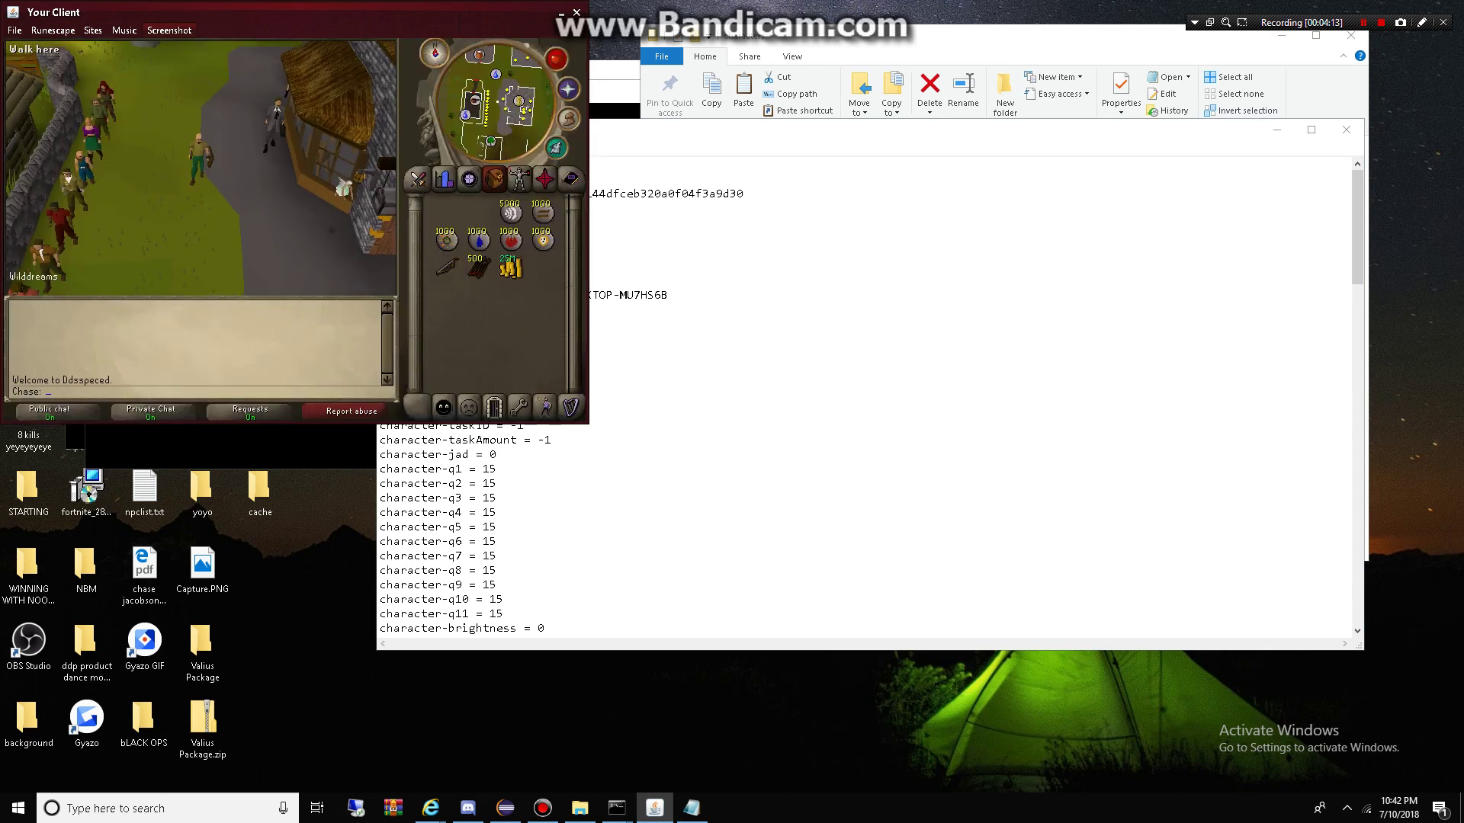
# Step: Send '6' in game chat and walk the character a short distance
pyautogui.write('6')
pyautogui.press('Return')
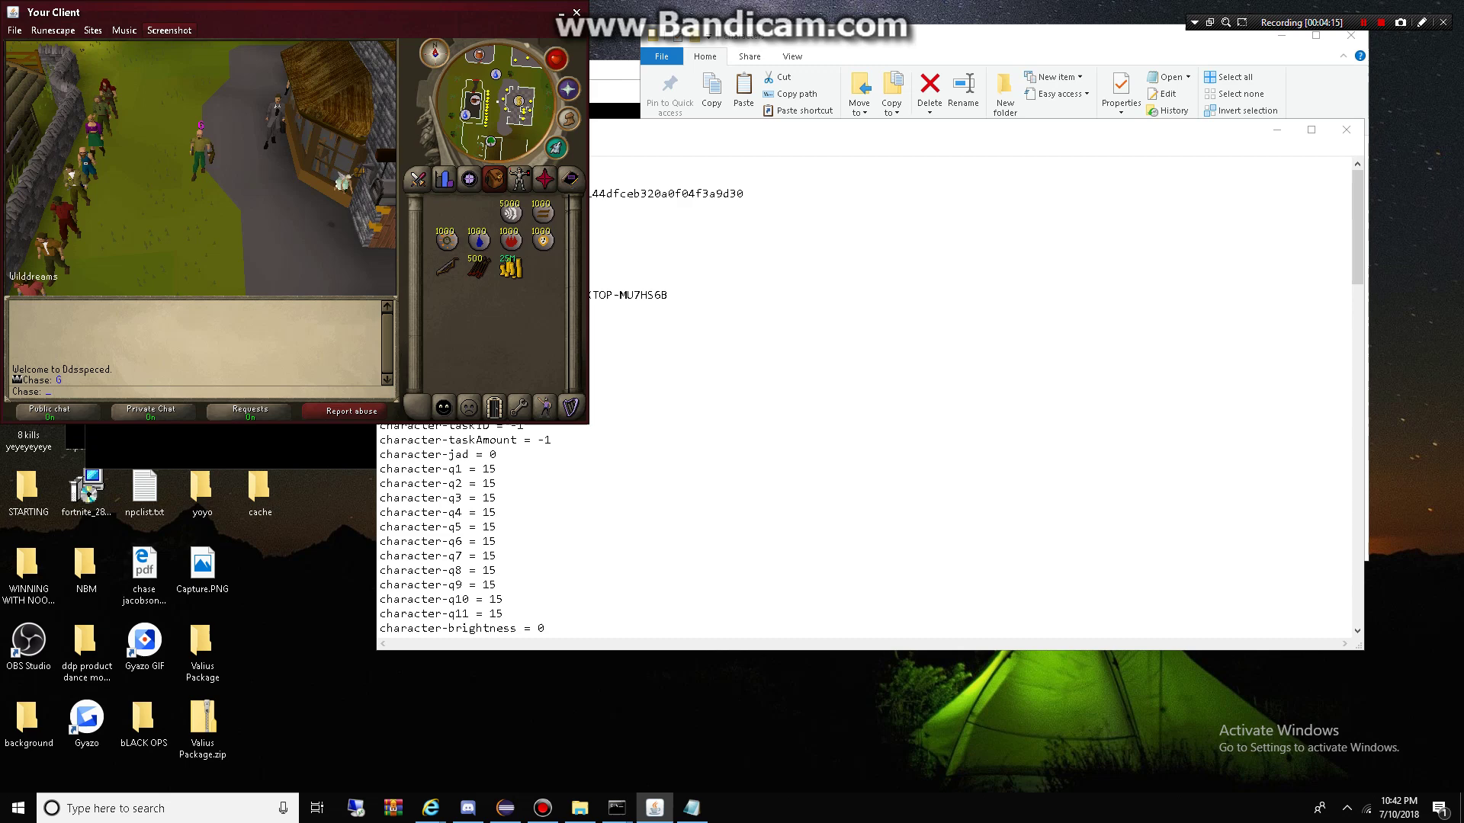
pyautogui.click(211, 276)
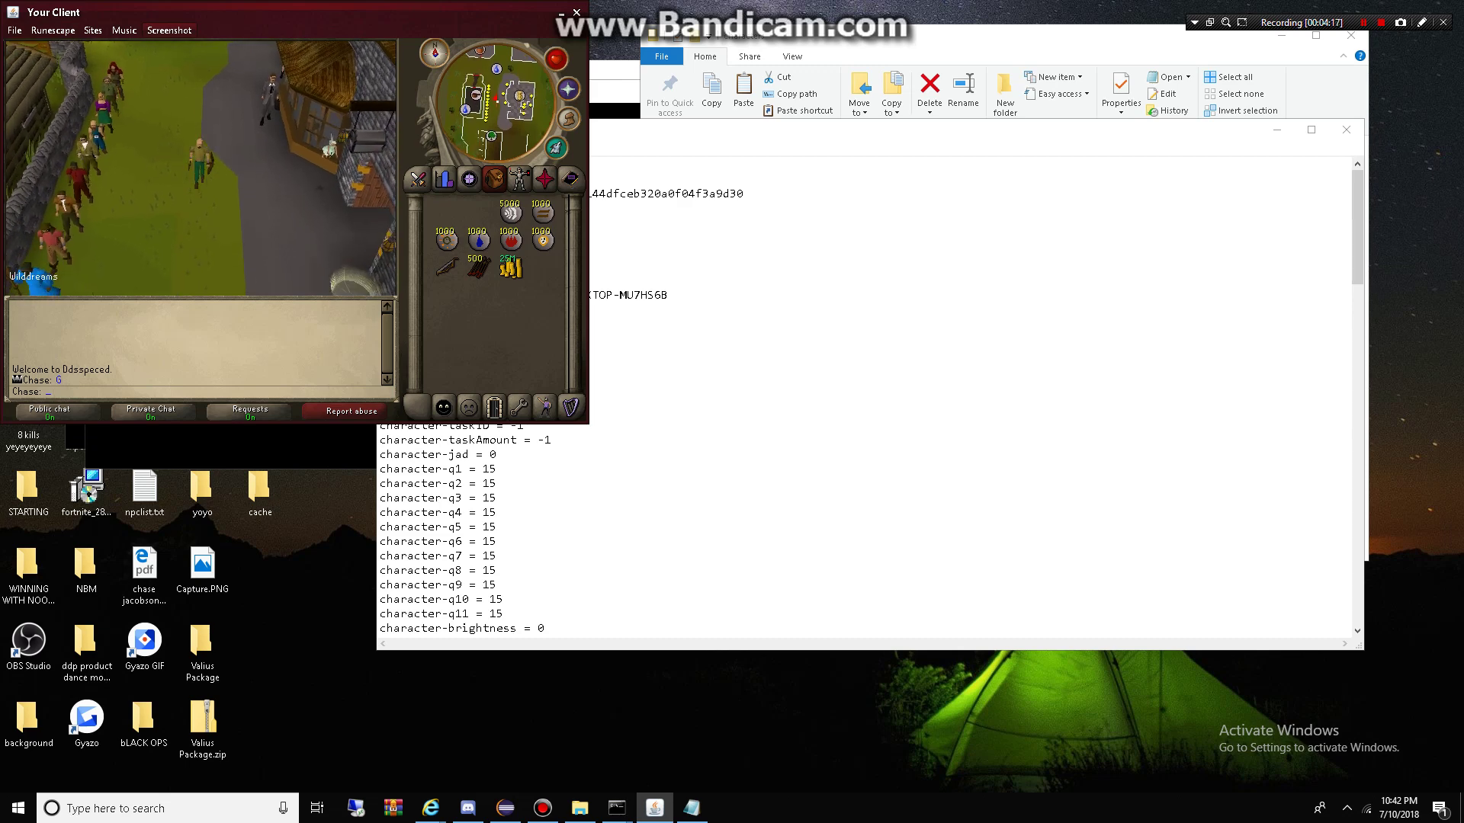
# Step: Change character-rights in Chase.txt to 4 and log the character out
pyautogui.hotkey('alt', 'Tab')
pyautogui.press('BackSpace')
pyautogui.write('4')
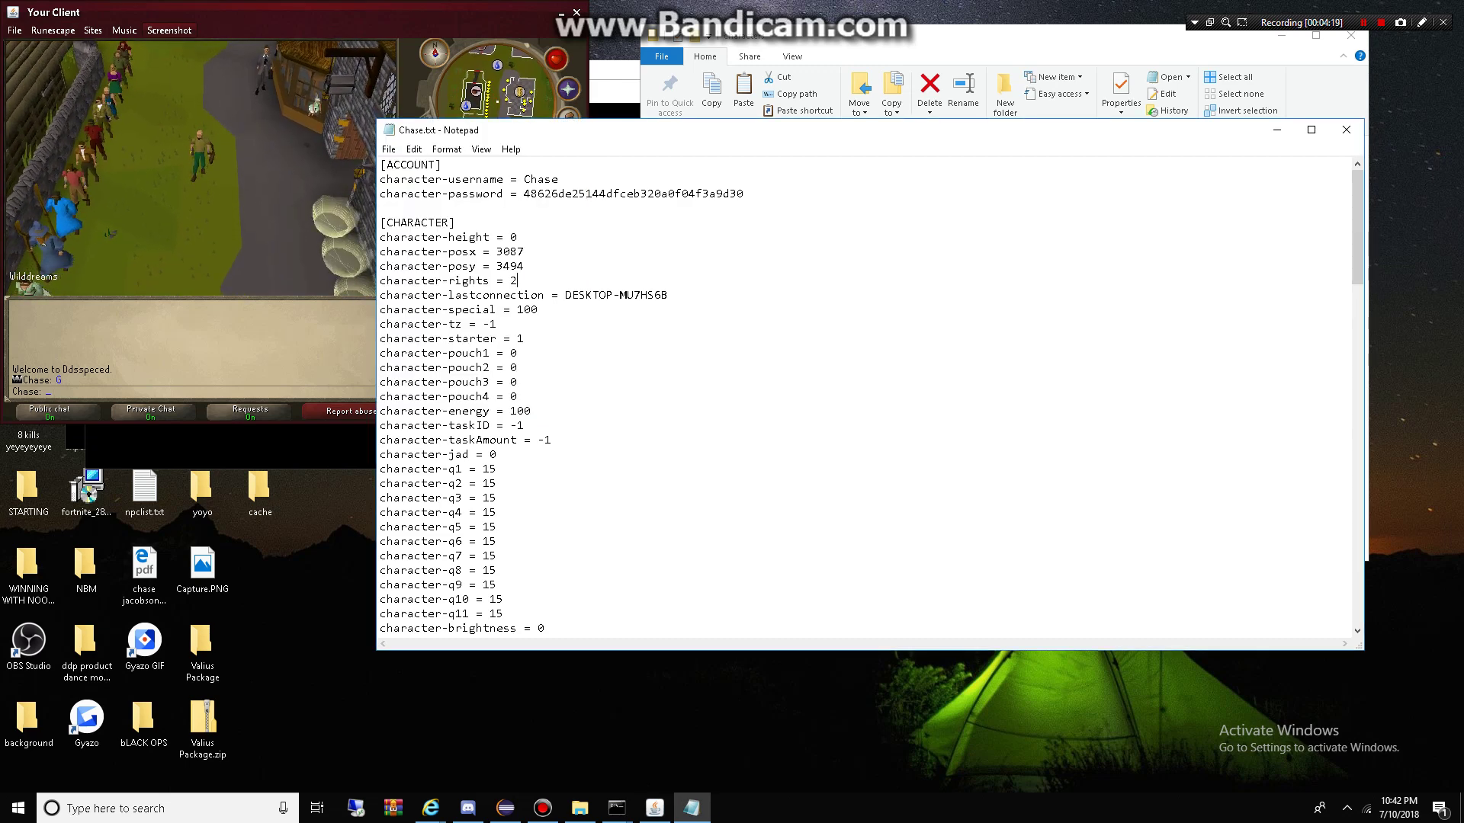
pyautogui.hotkey('alt', 'Tab')
pyautogui.click(491, 404)
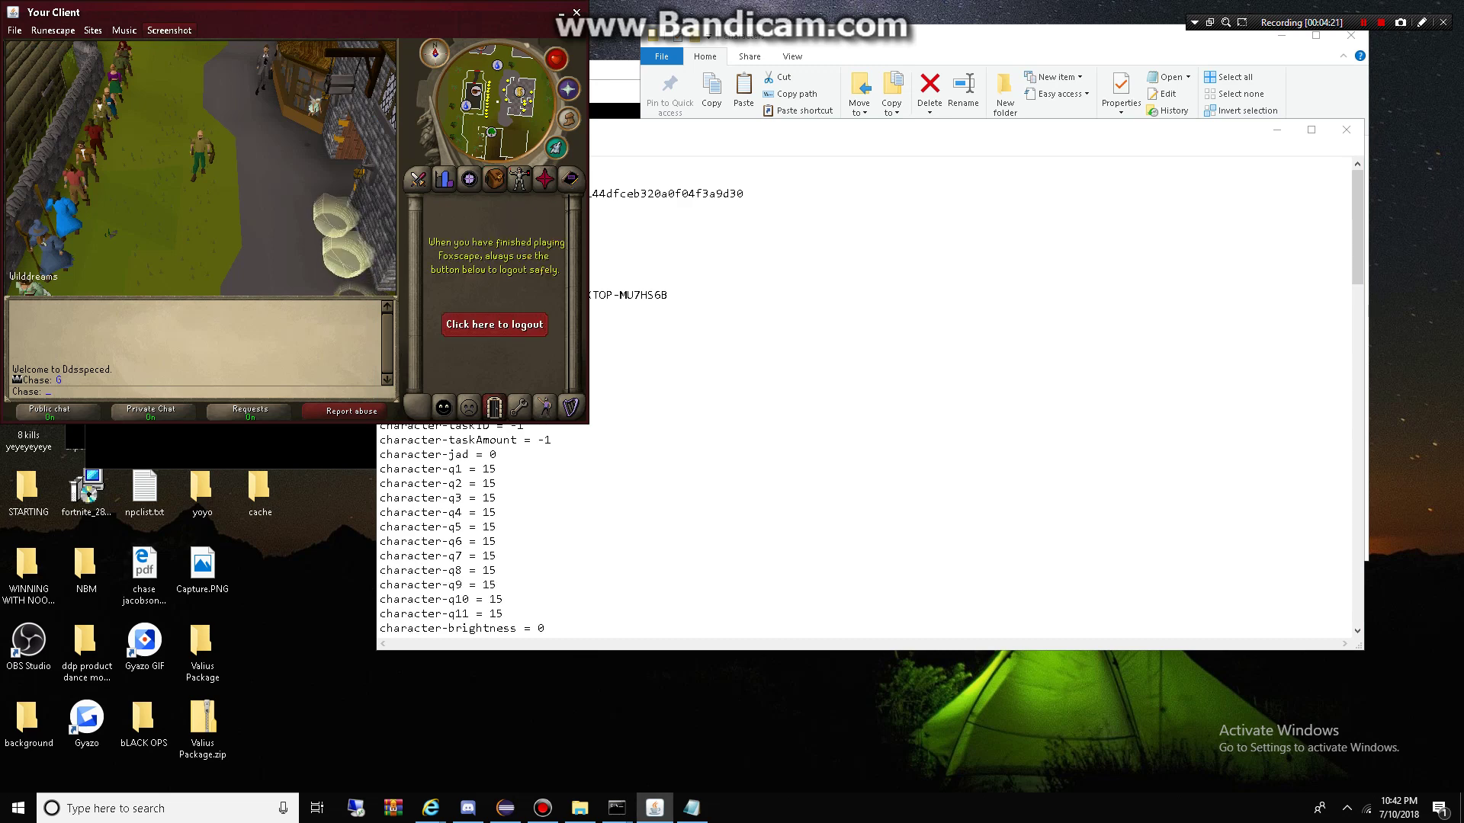
pyautogui.click(490, 328)
pyautogui.hotkey('alt', 'Tab')
# Step: Save Chase.txt, log back in, and send '6' in chat to test it
pyautogui.hotkey('alt', 'f')
pyautogui.press('Down')
pyautogui.press('Down')
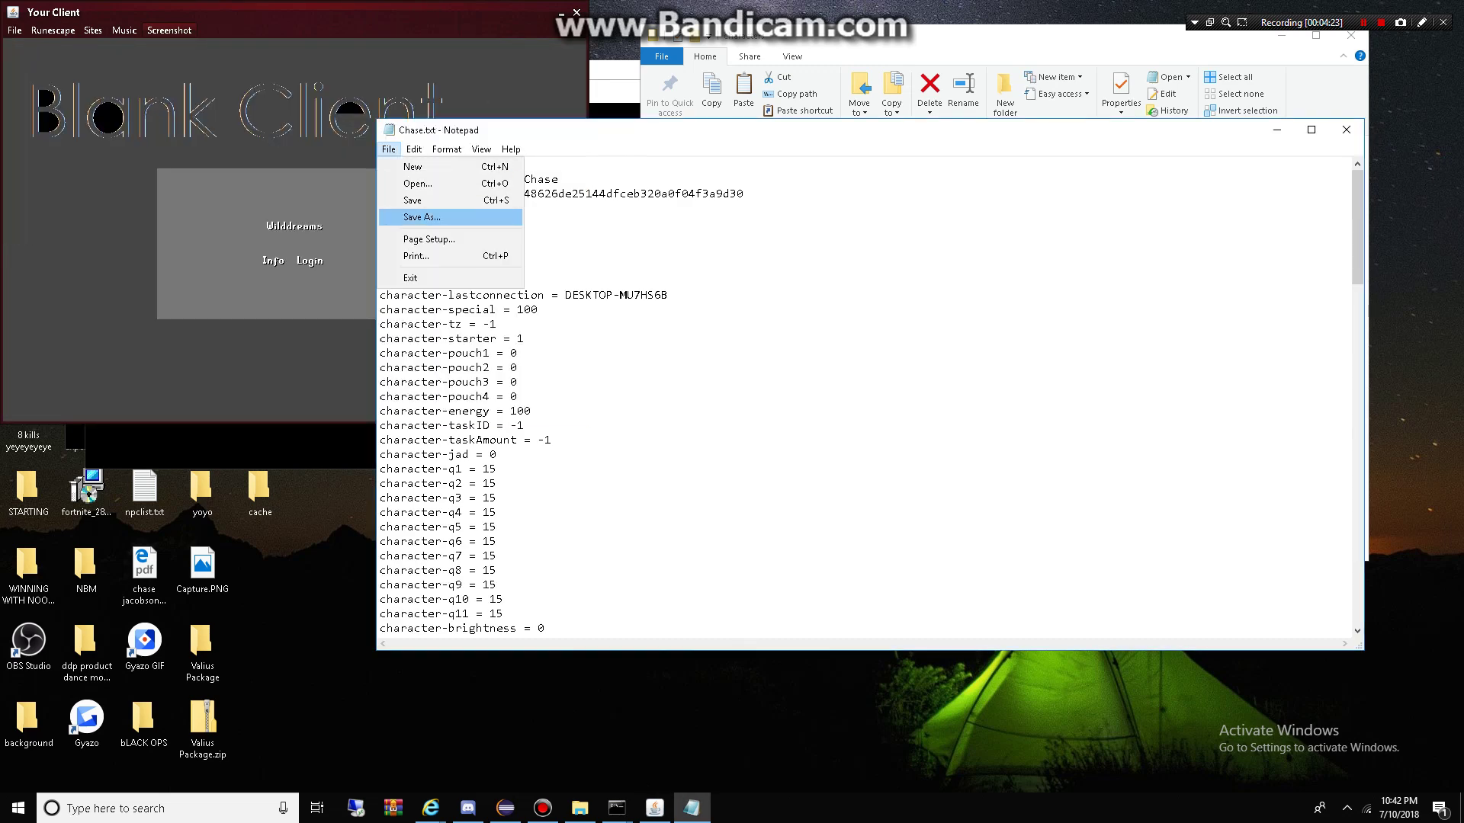
pyautogui.press('Return')
pyautogui.hotkey('alt', 'Tab')
pyautogui.press('Return')
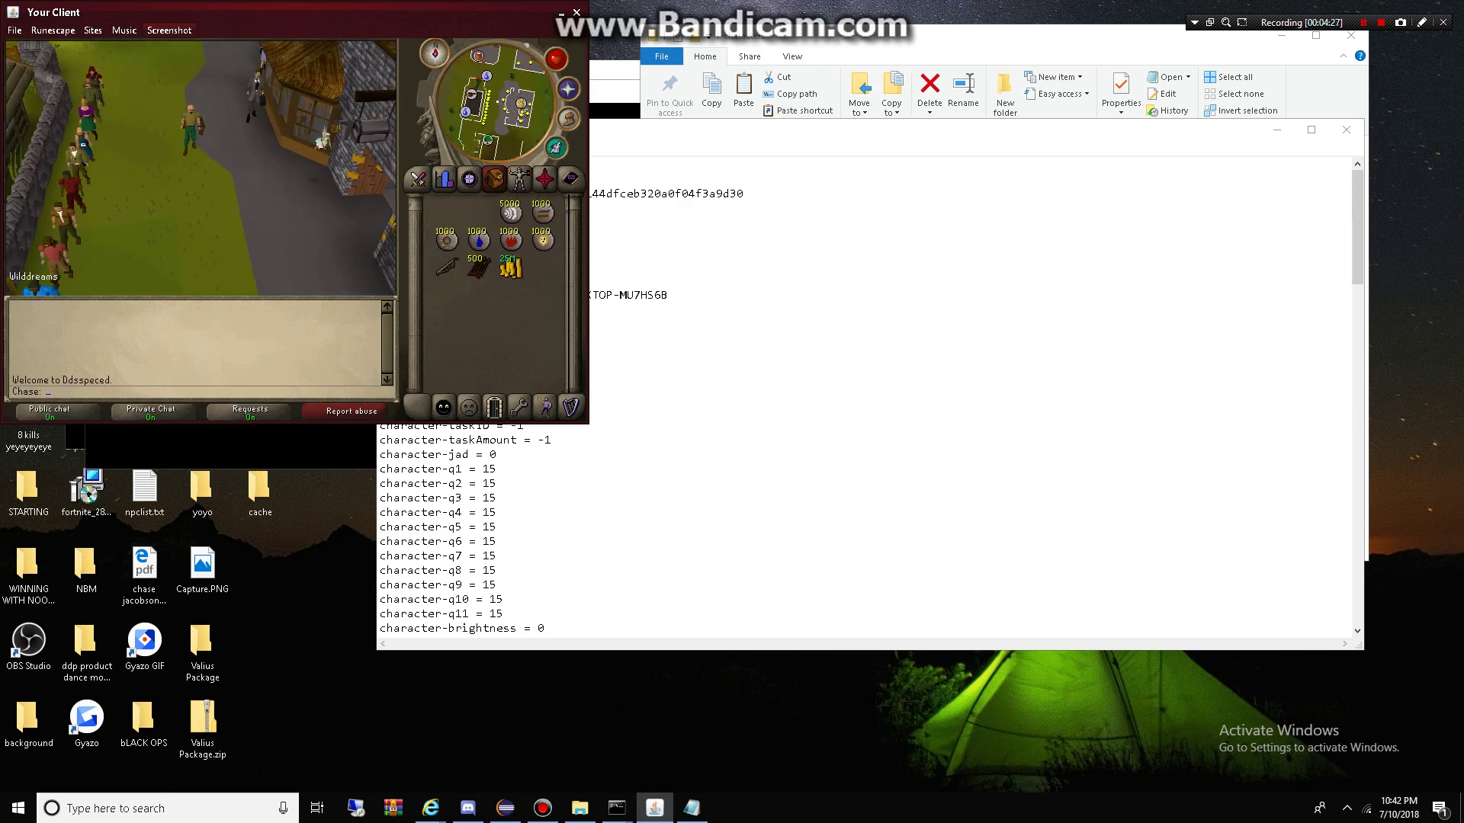
pyautogui.write('6')
pyautogui.press('Return')
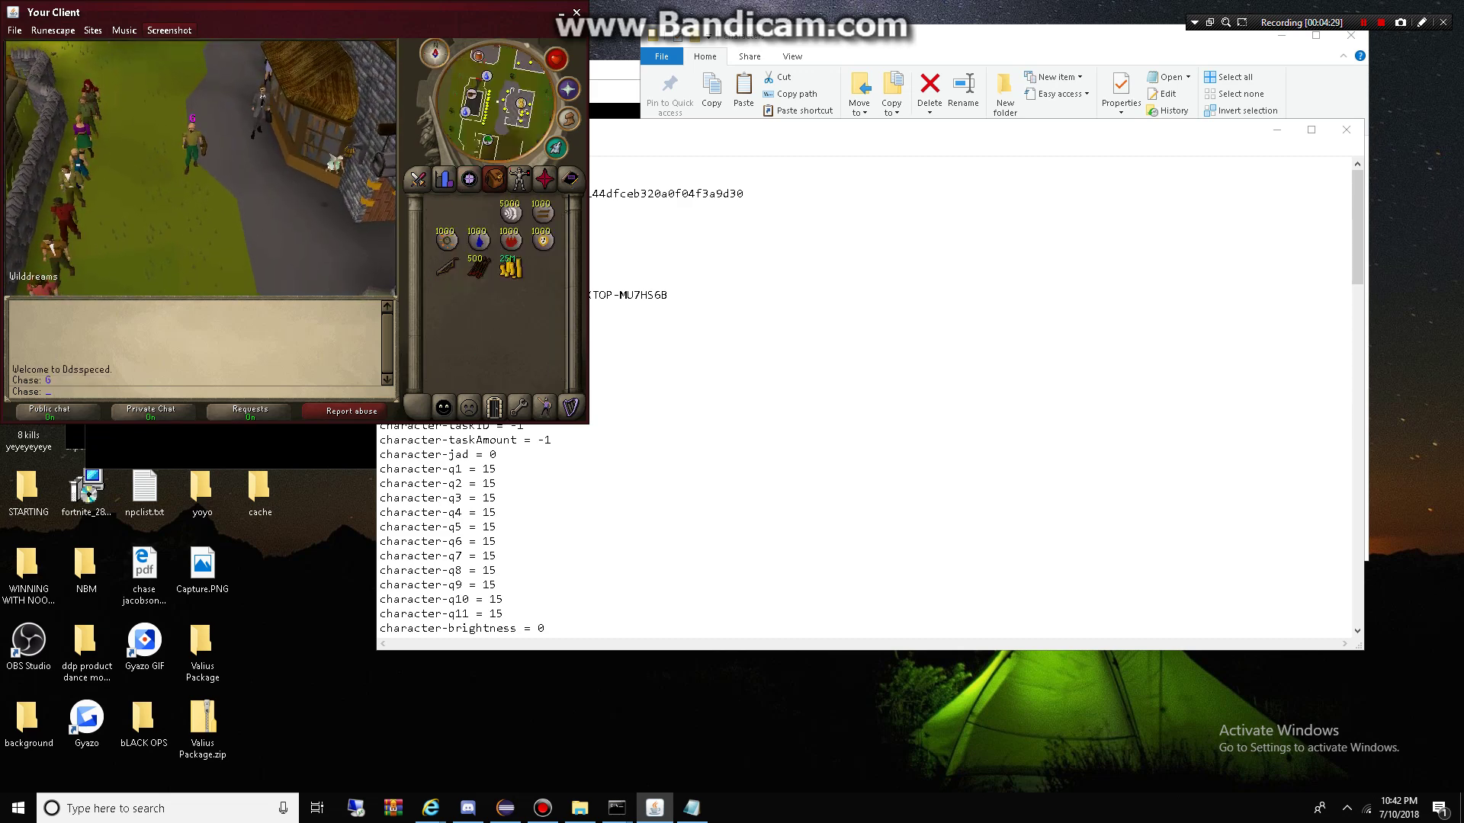
# Step: Log the character out to the Wilddreams login screen
pyautogui.hotkey('alt', 'Tab')
pyautogui.hotkey('alt', 'Tab')
pyautogui.click(494, 409)
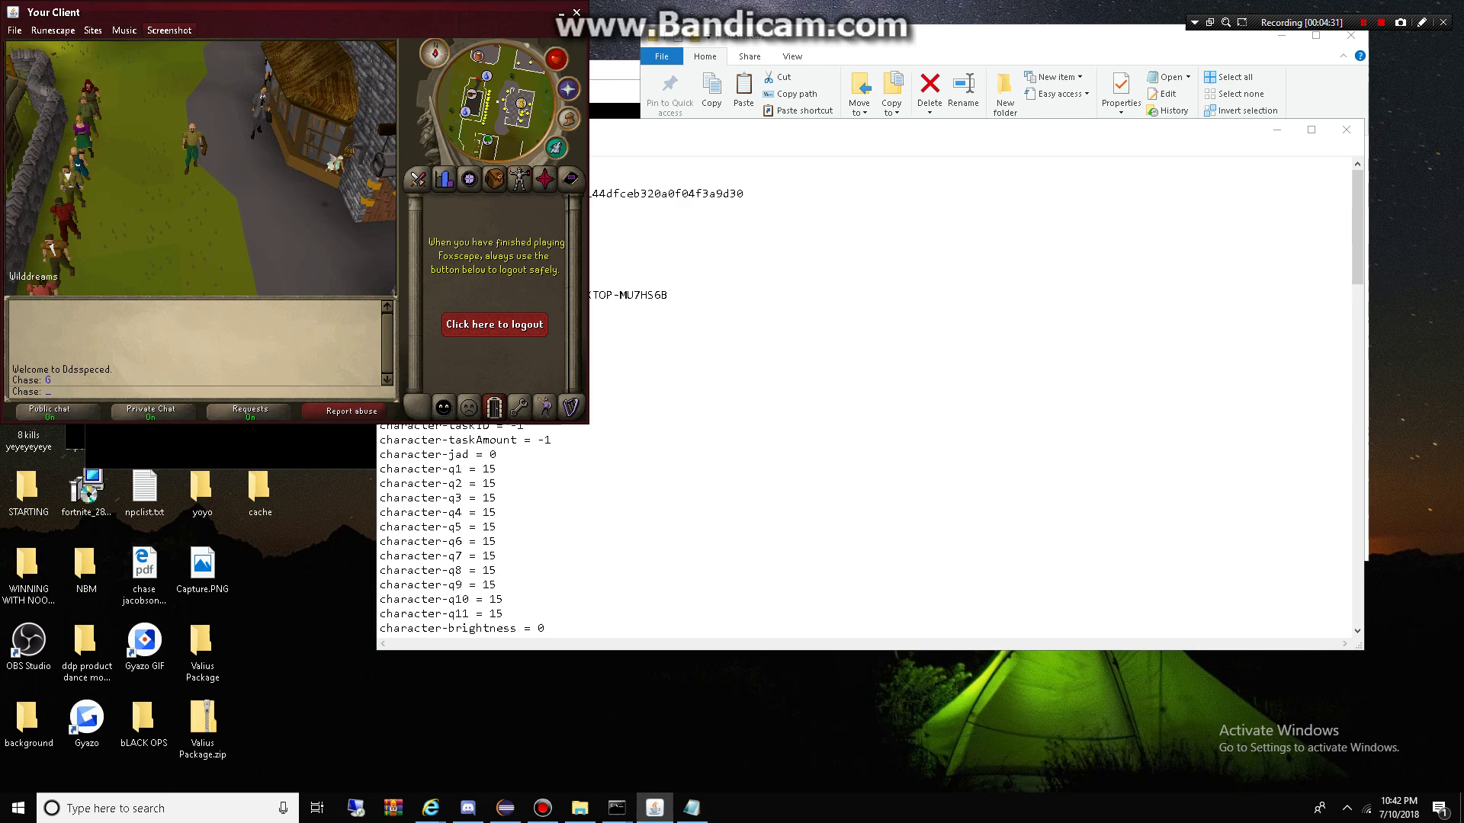
pyautogui.click(483, 317)
pyautogui.hotkey('alt', 'Tab')
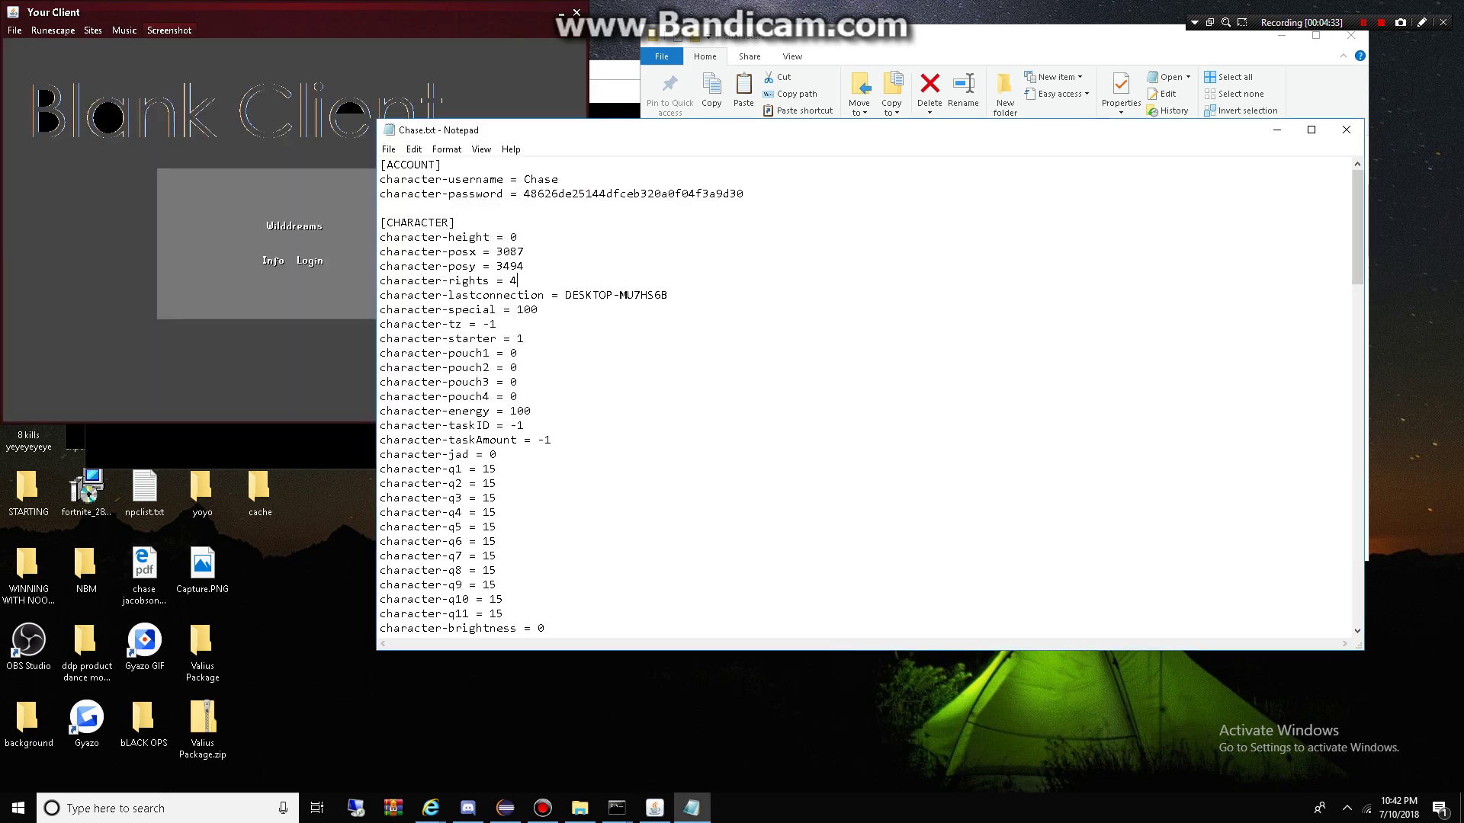
# Step: Save Chase.txt again, log back in, and send '6' in chat
pyautogui.hotkey('alt', 'f')
pyautogui.press('Down')
pyautogui.press('Down')
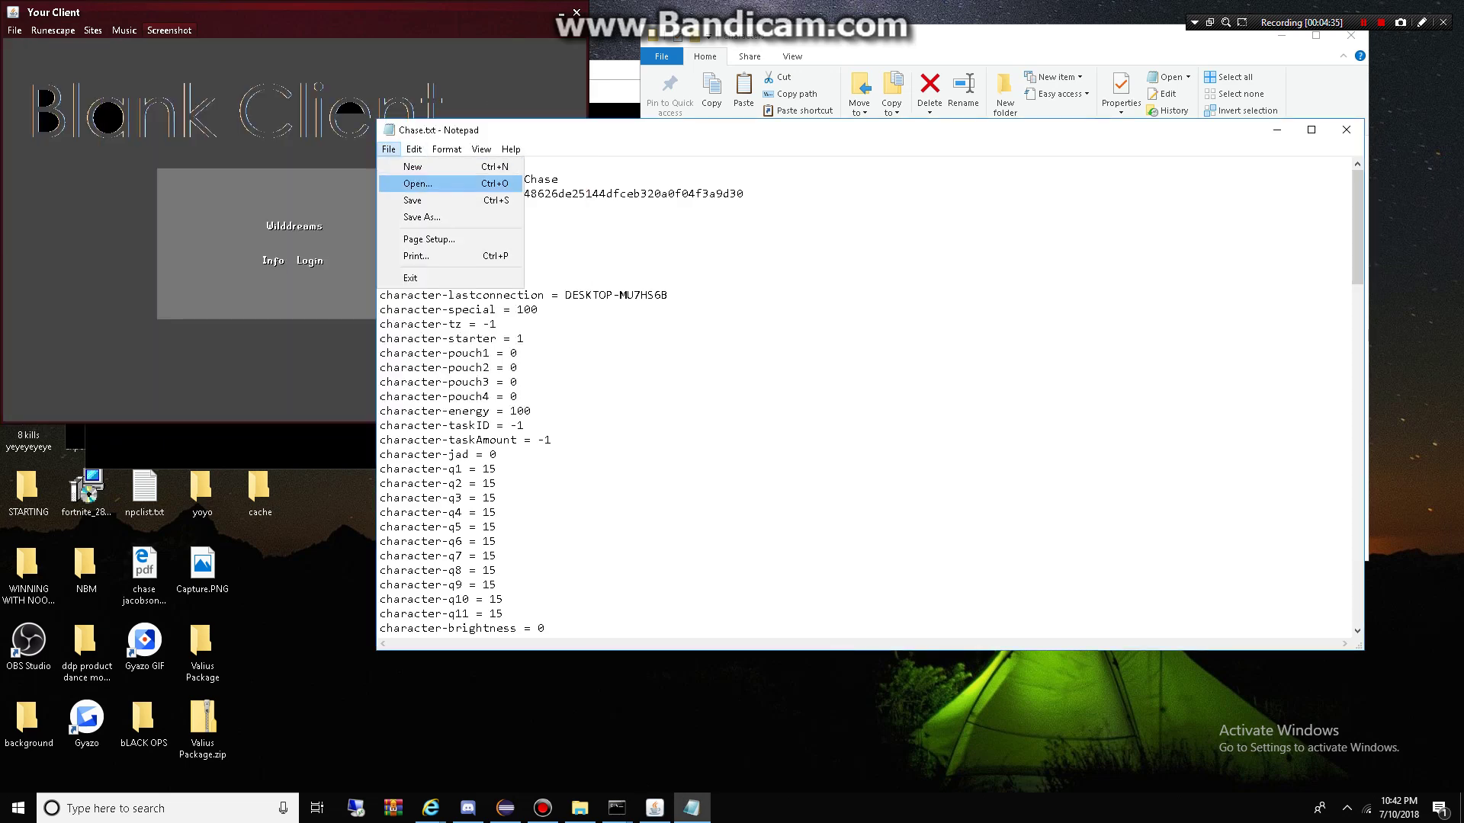
pyautogui.press('Return')
pyautogui.hotkey('alt', 'Tab')
pyautogui.press('Return')
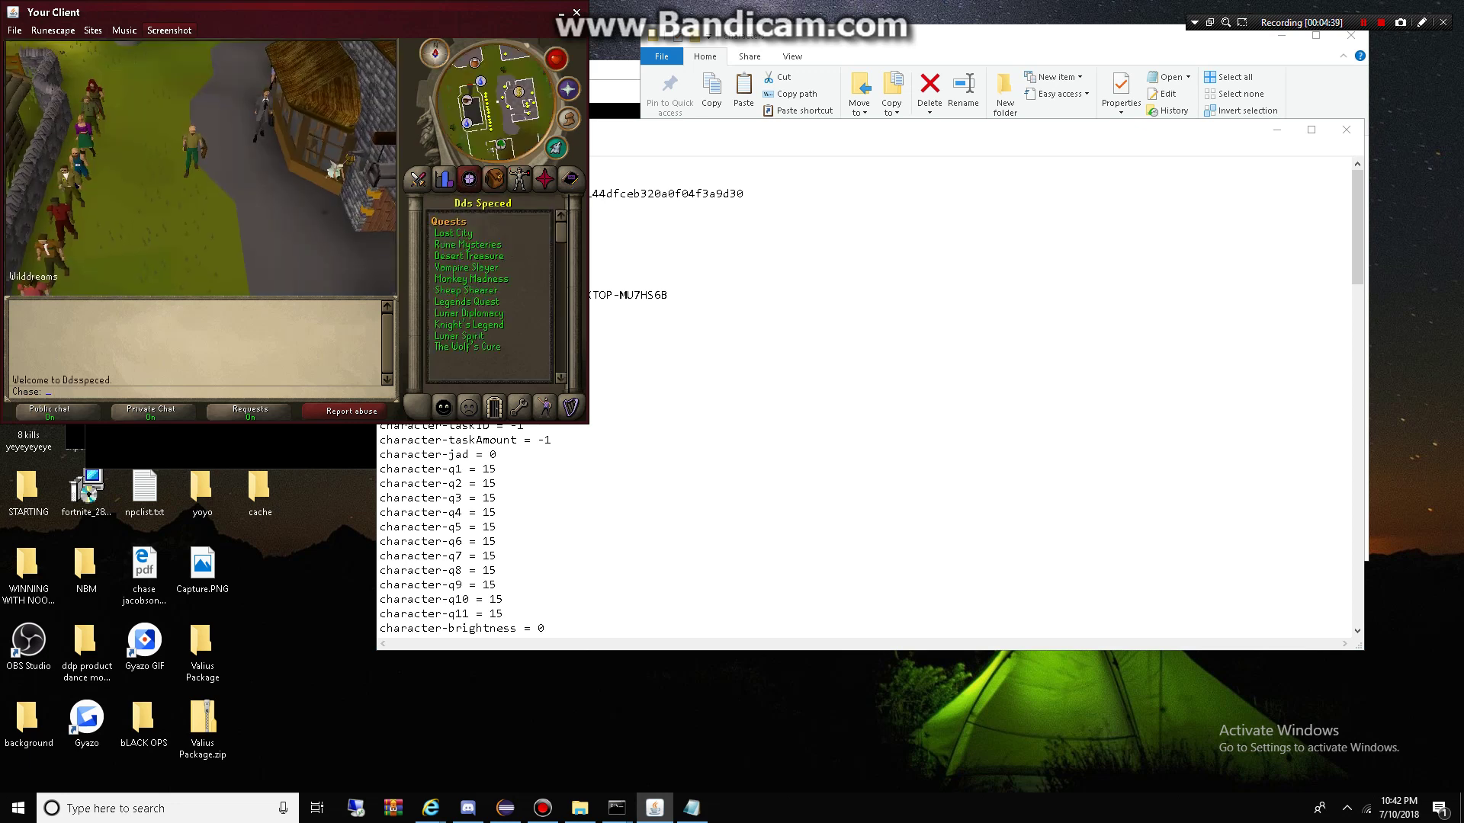
pyautogui.write('6')
pyautogui.press('Return')
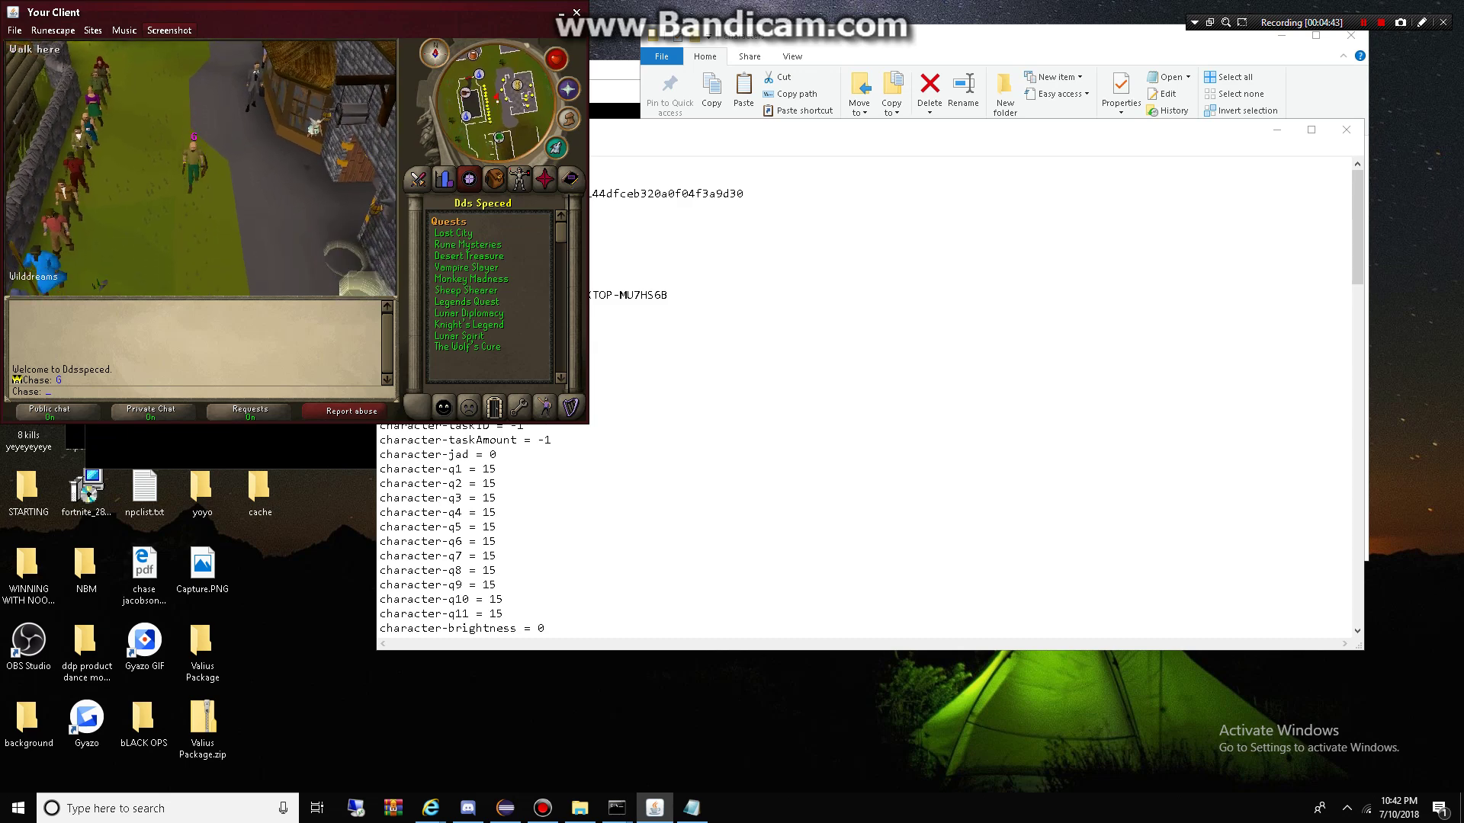
# Step: Rotate the game camera around the player with the Left arrow
pyautogui.press('Left')
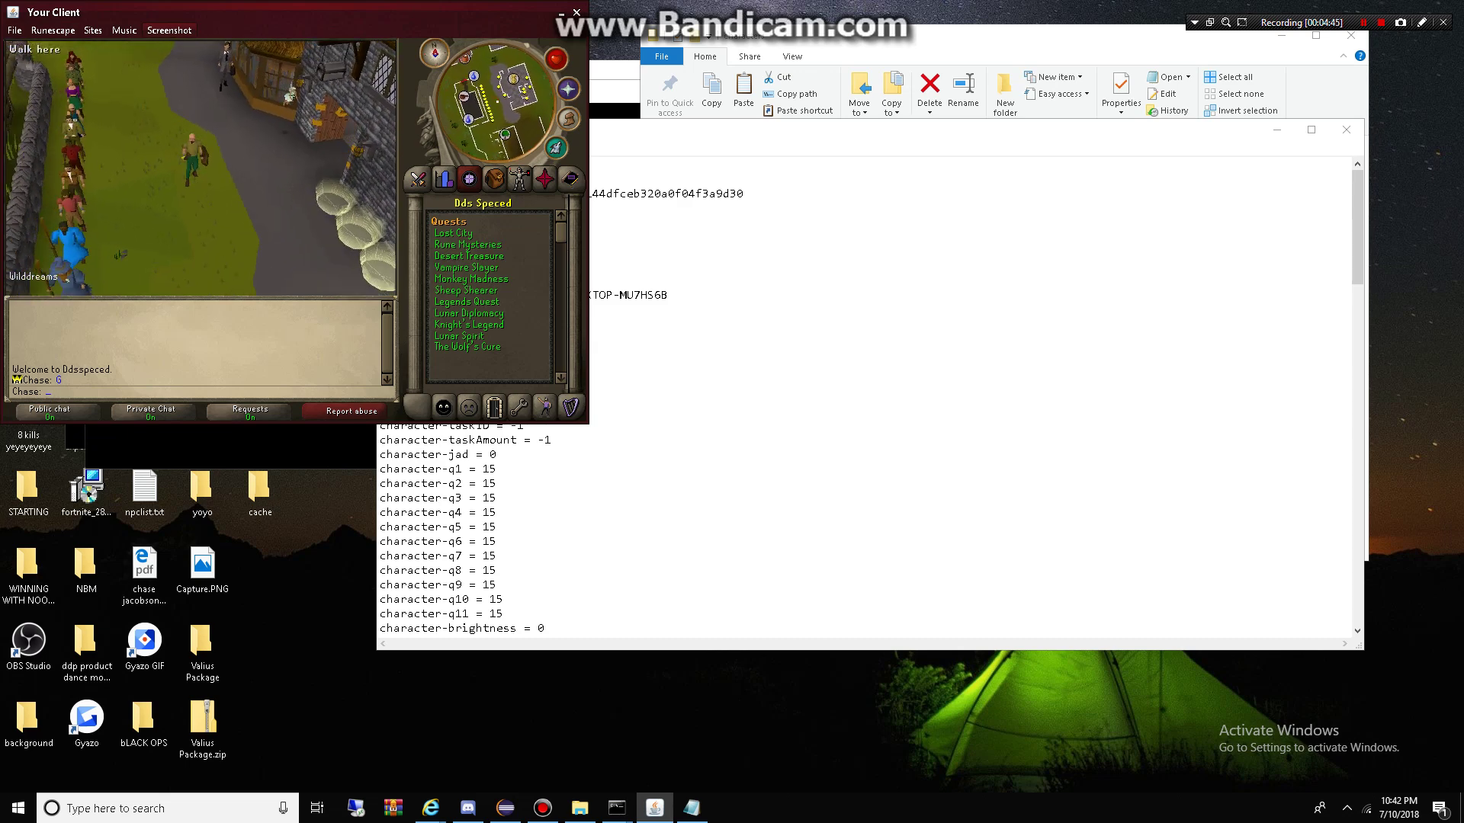
pyautogui.press('Left')
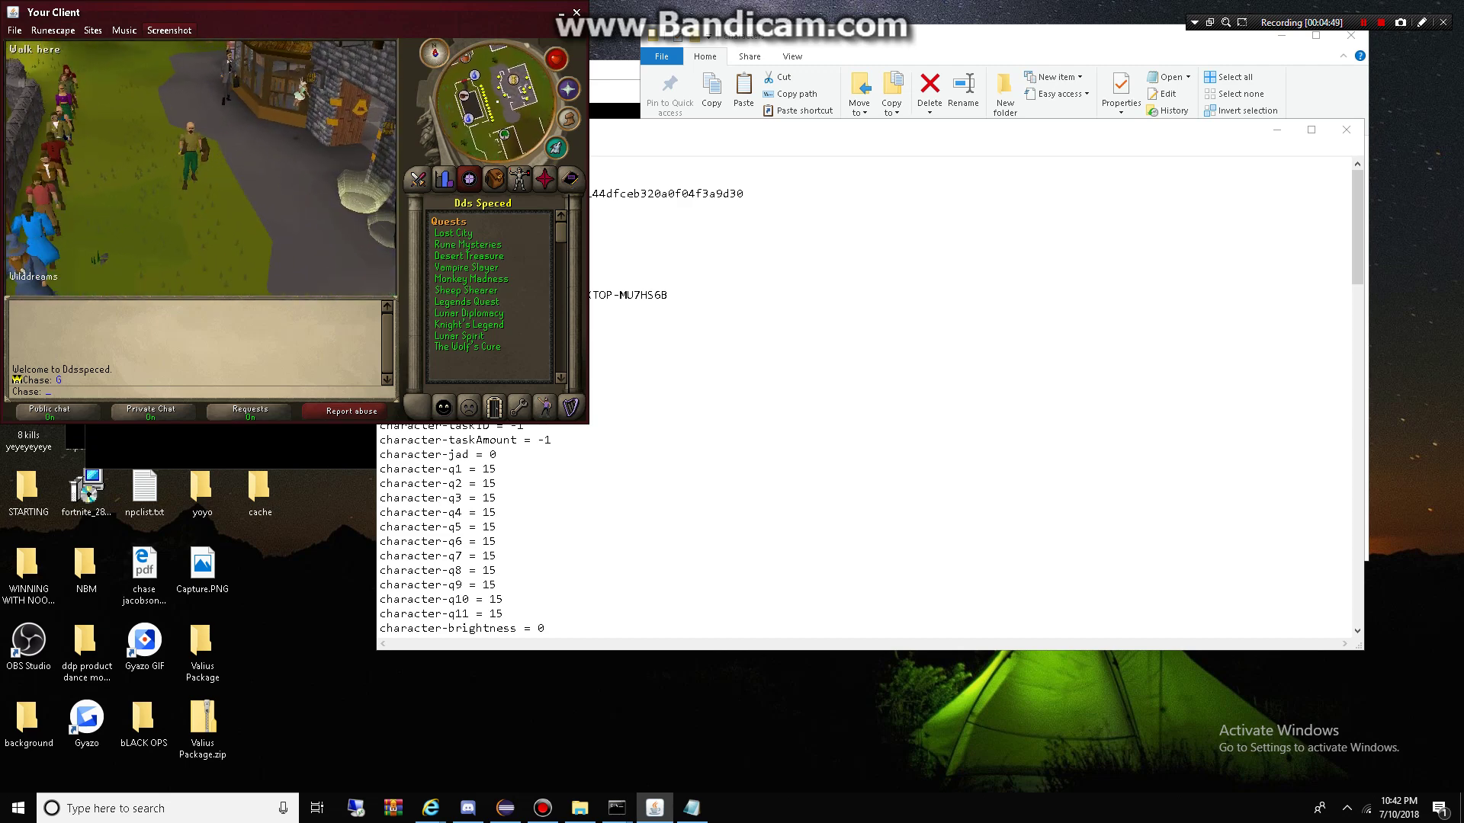
pyautogui.press('Left')
pyautogui.press('Left')
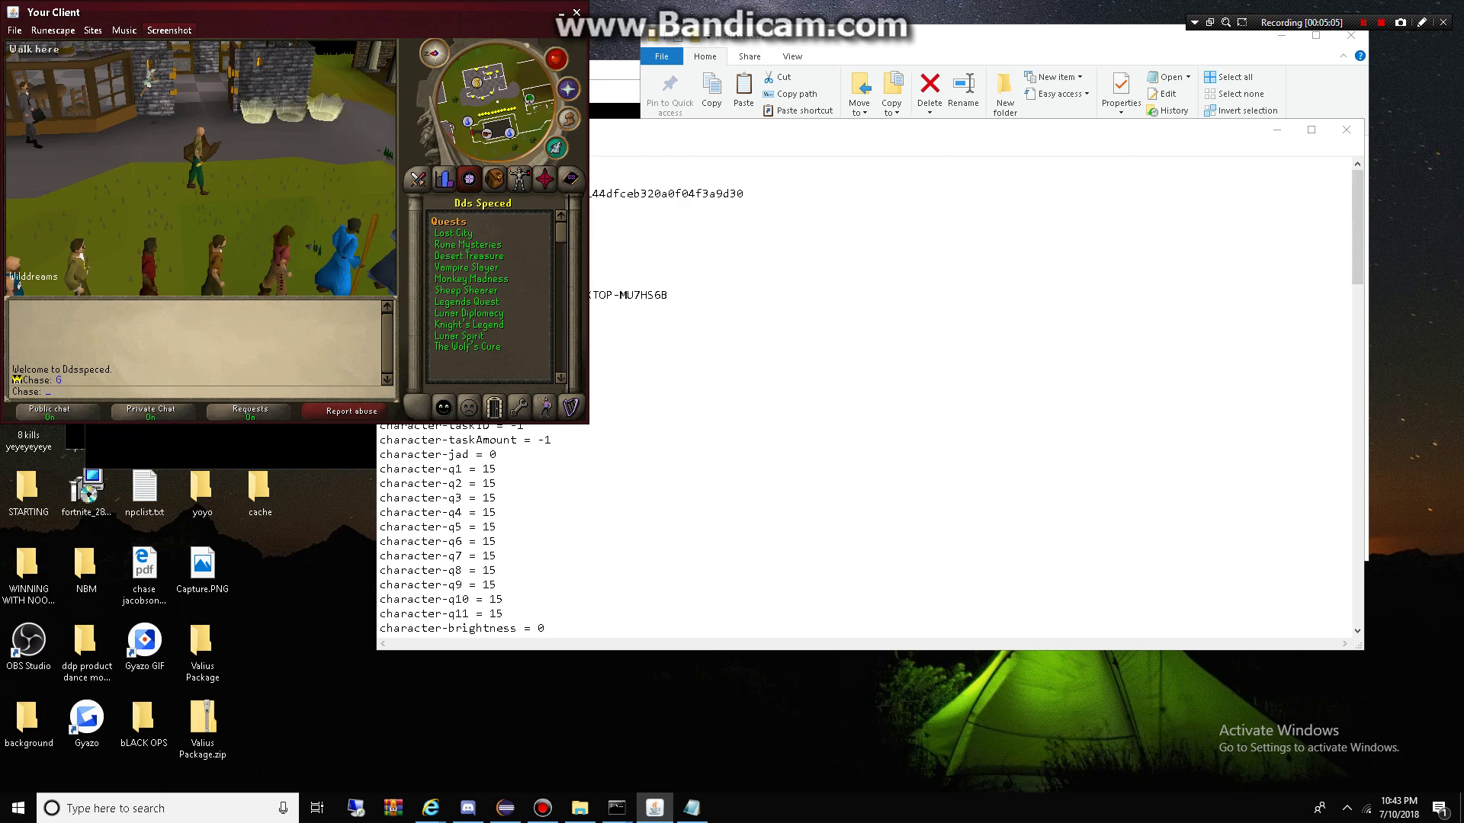
# Step: Close Notepad, go up to Blank source, and open then close DoorHandler.class
pyautogui.click(1277, 130)
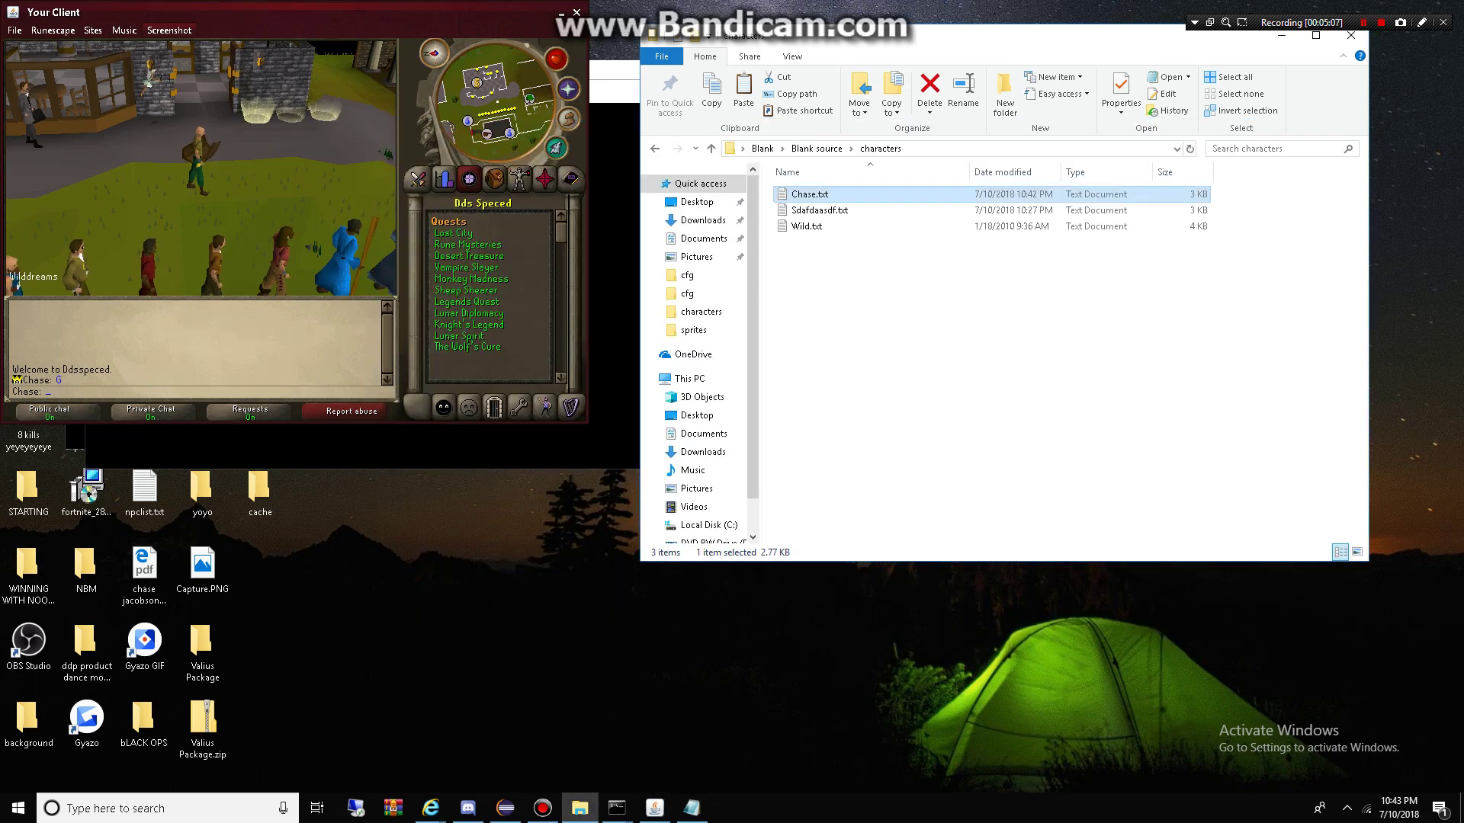
pyautogui.hotkey('alt', 'Up')
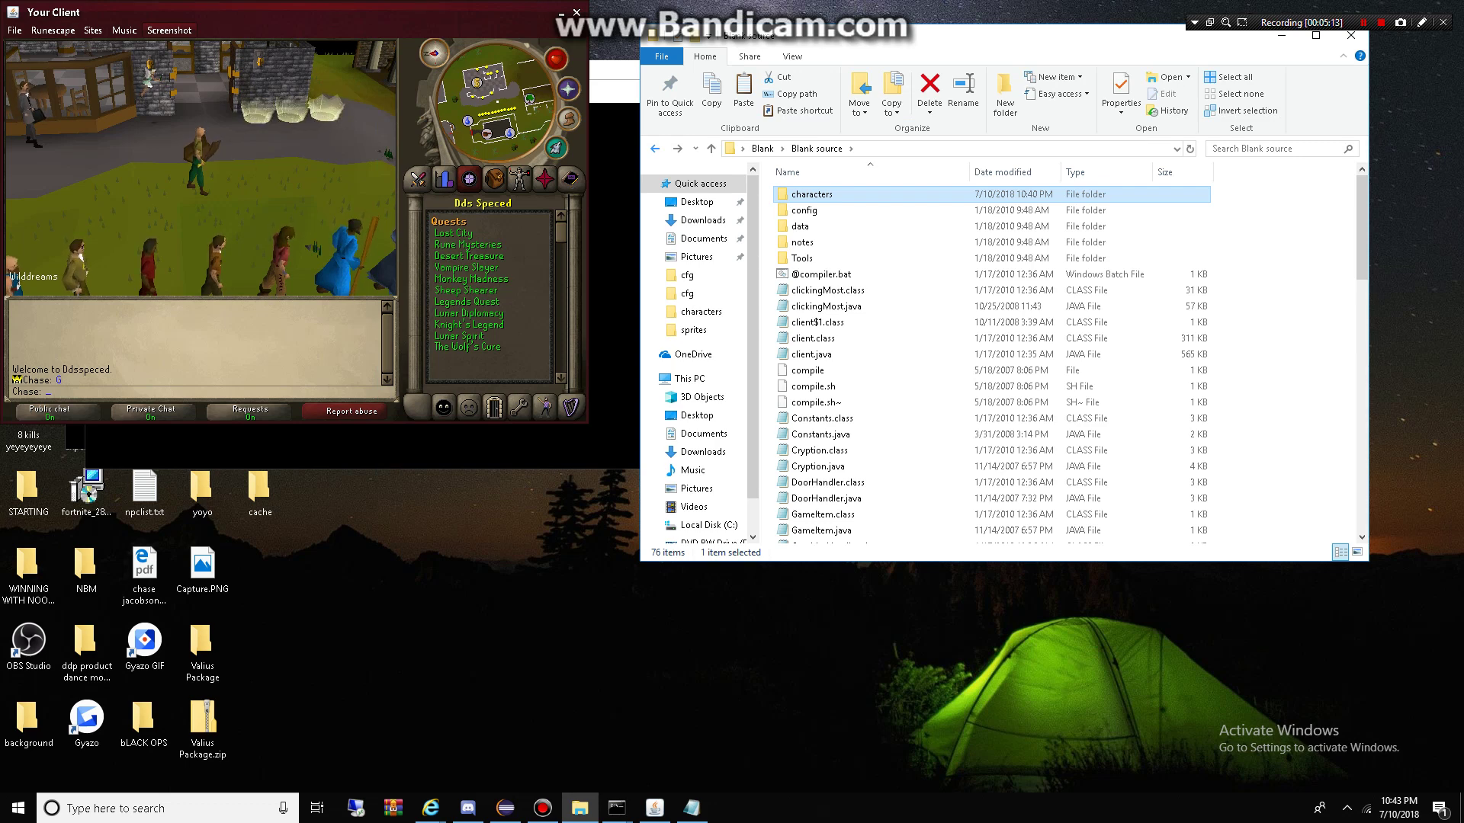
pyautogui.doubleClick(827, 481)
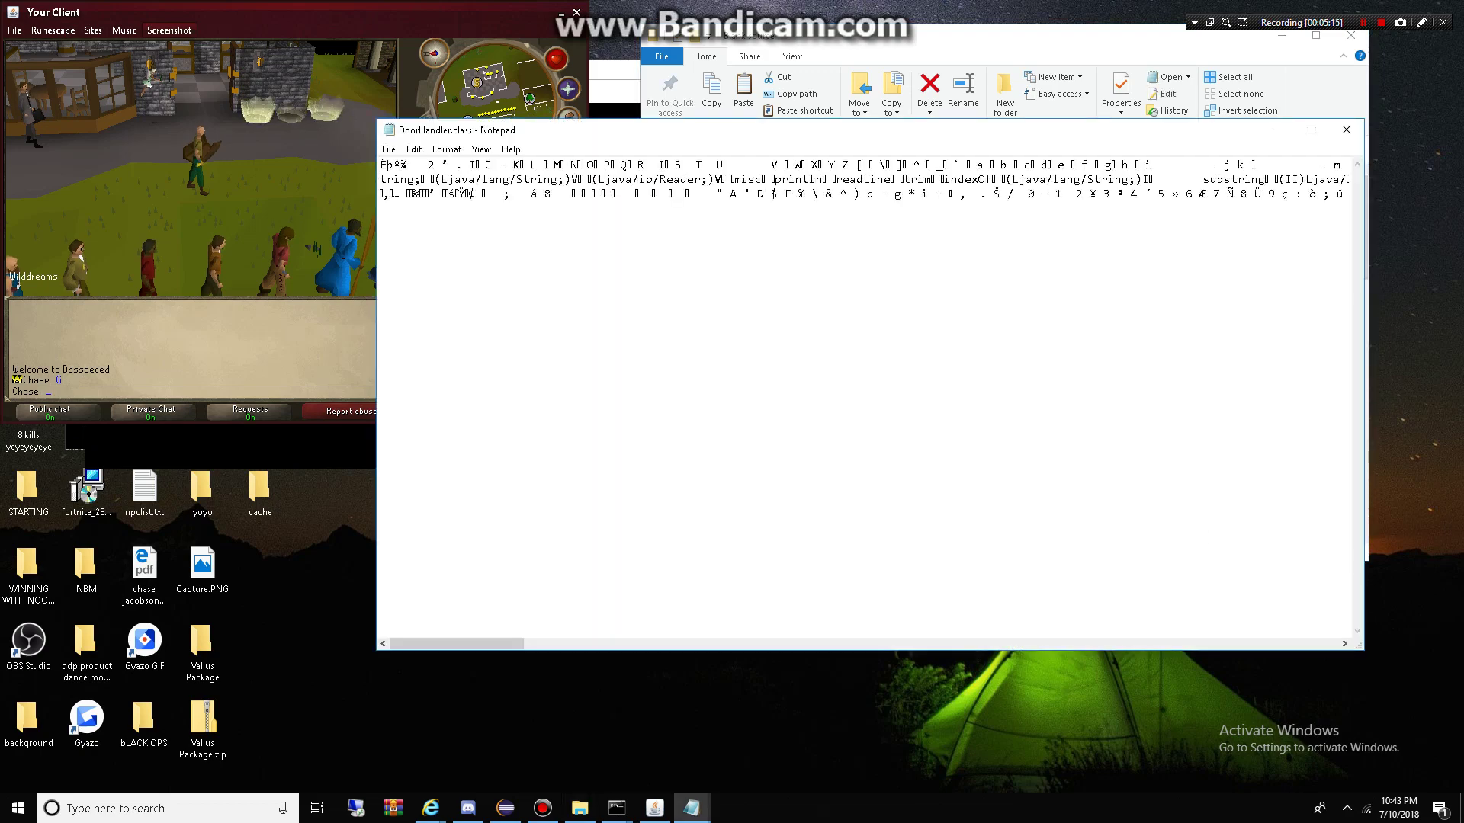
pyautogui.click(1347, 129)
# Step: Open MagicHandler.java in Notepad and scroll through its code
pyautogui.scroll(-5, 839, 454)
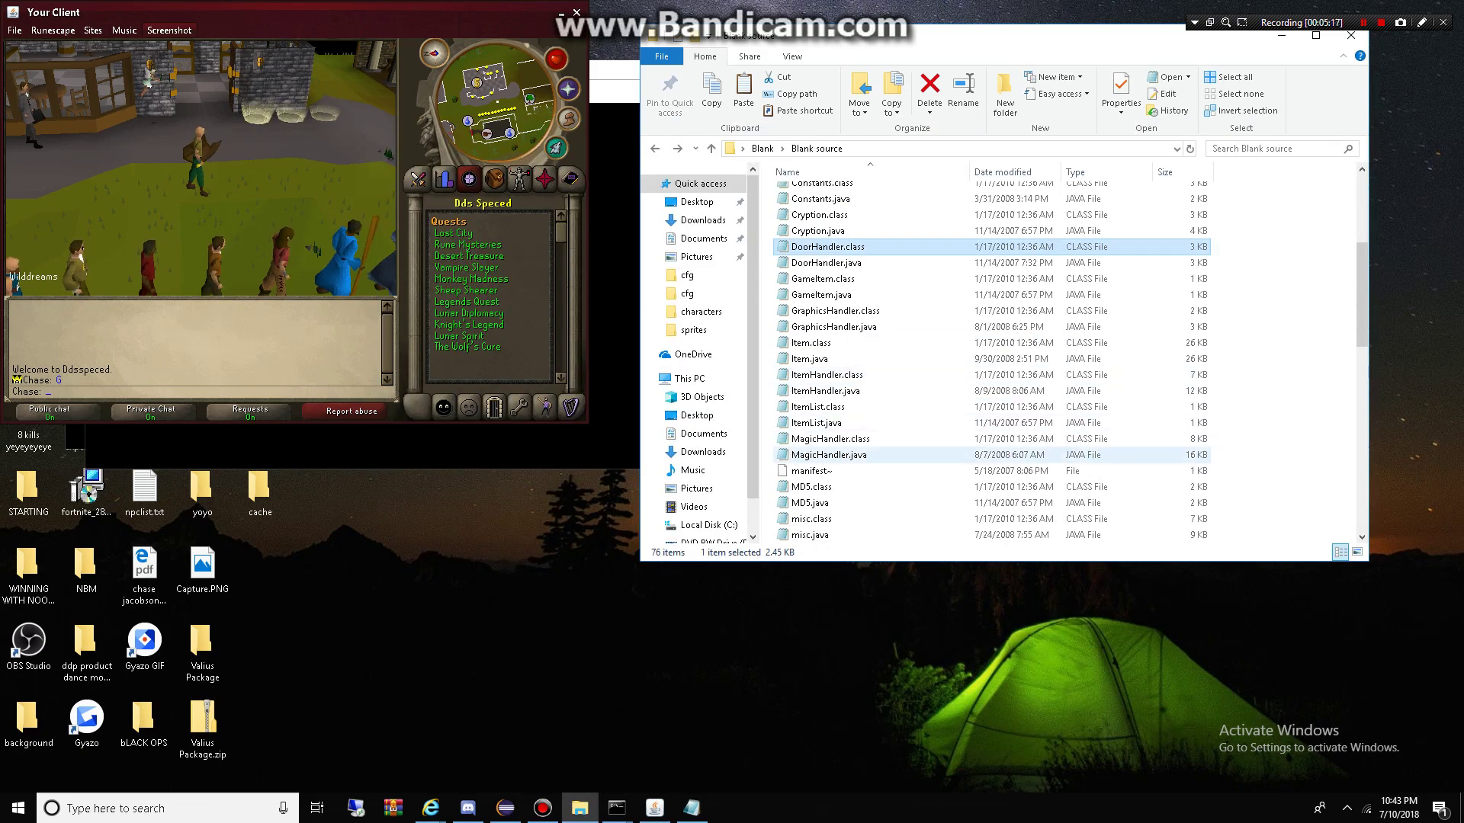
pyautogui.doubleClick(828, 454)
pyautogui.scroll(-10, 838, 454)
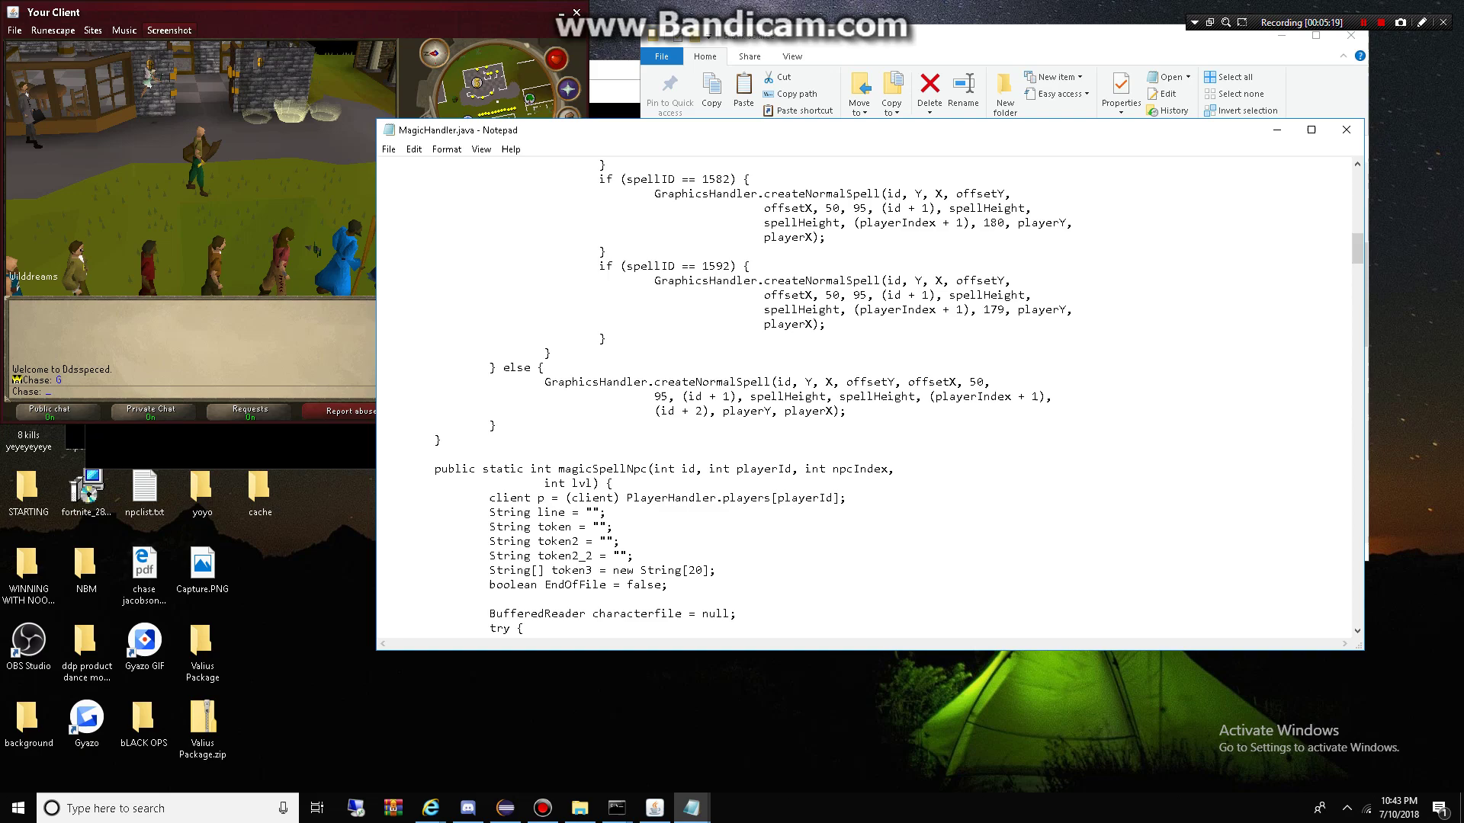
pyautogui.scroll(-7, 869, 396)
pyautogui.hotkey('ctrl', 'a')
pyautogui.scroll(14, 869, 396)
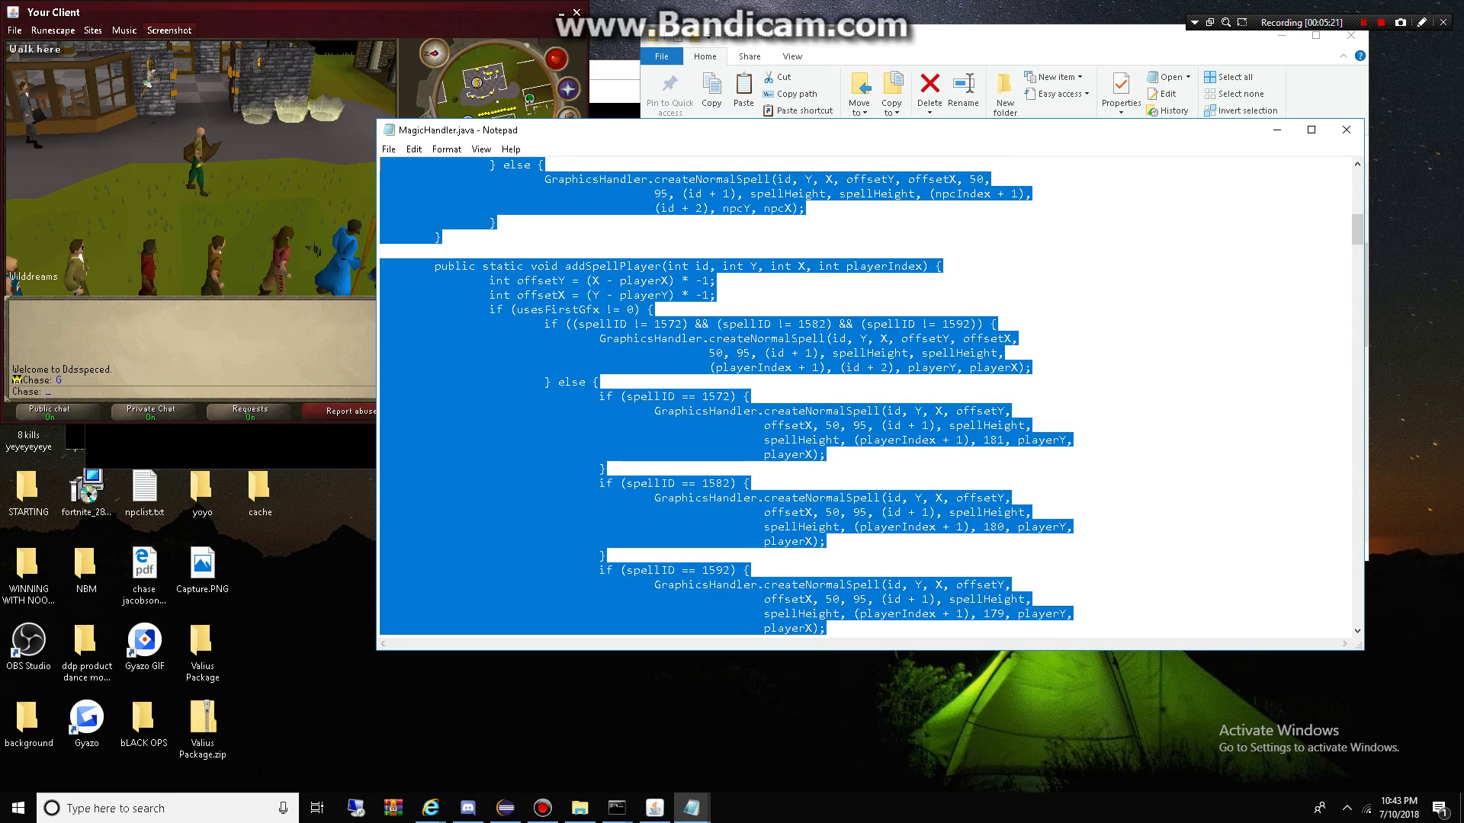
pyautogui.click(869, 397)
pyautogui.scroll(17, 869, 396)
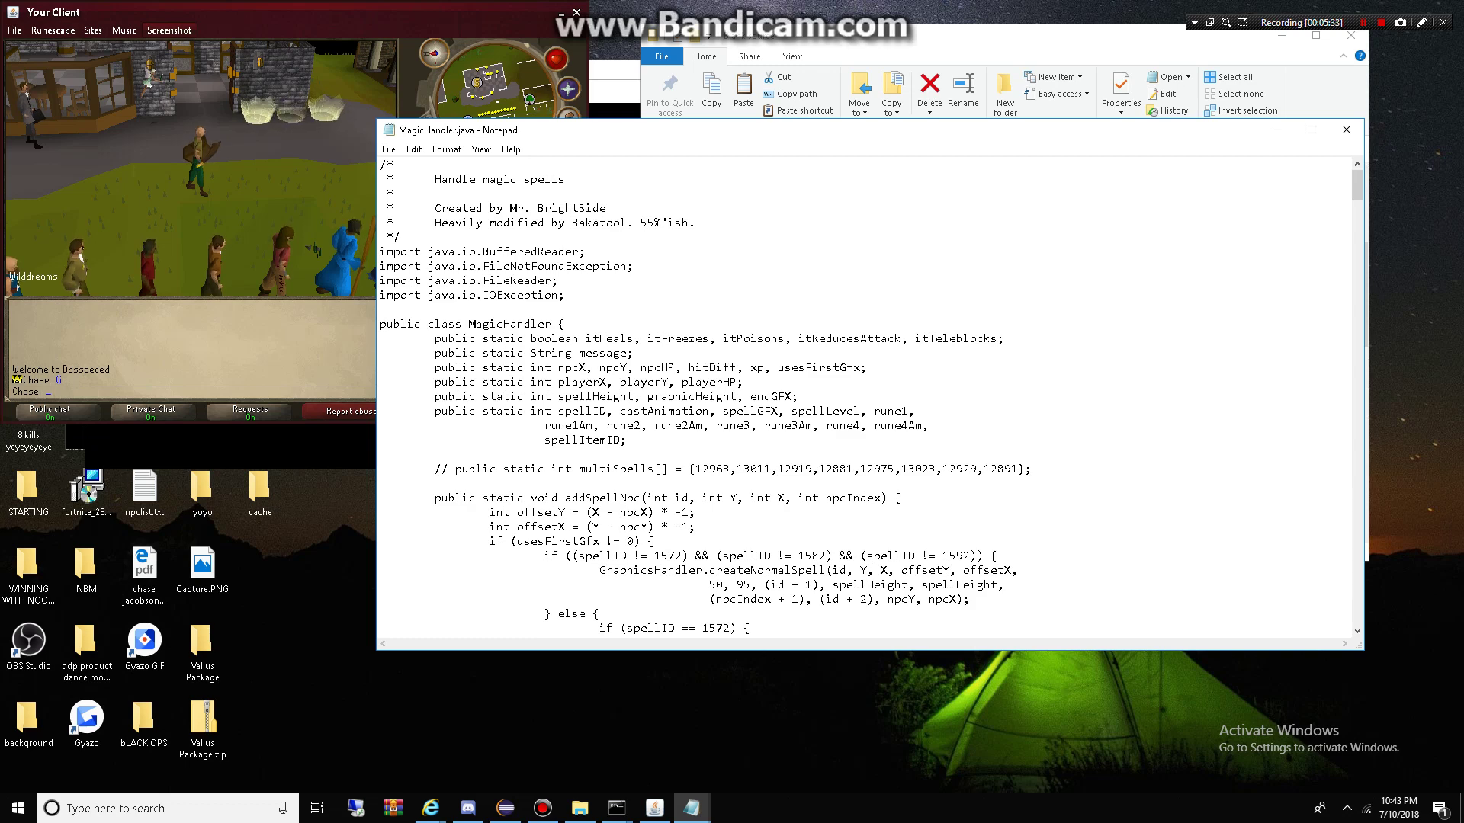
# Step: Read further to the p.castSpell code, then close MagicHandler.java
pyautogui.scroll(-20, 869, 396)
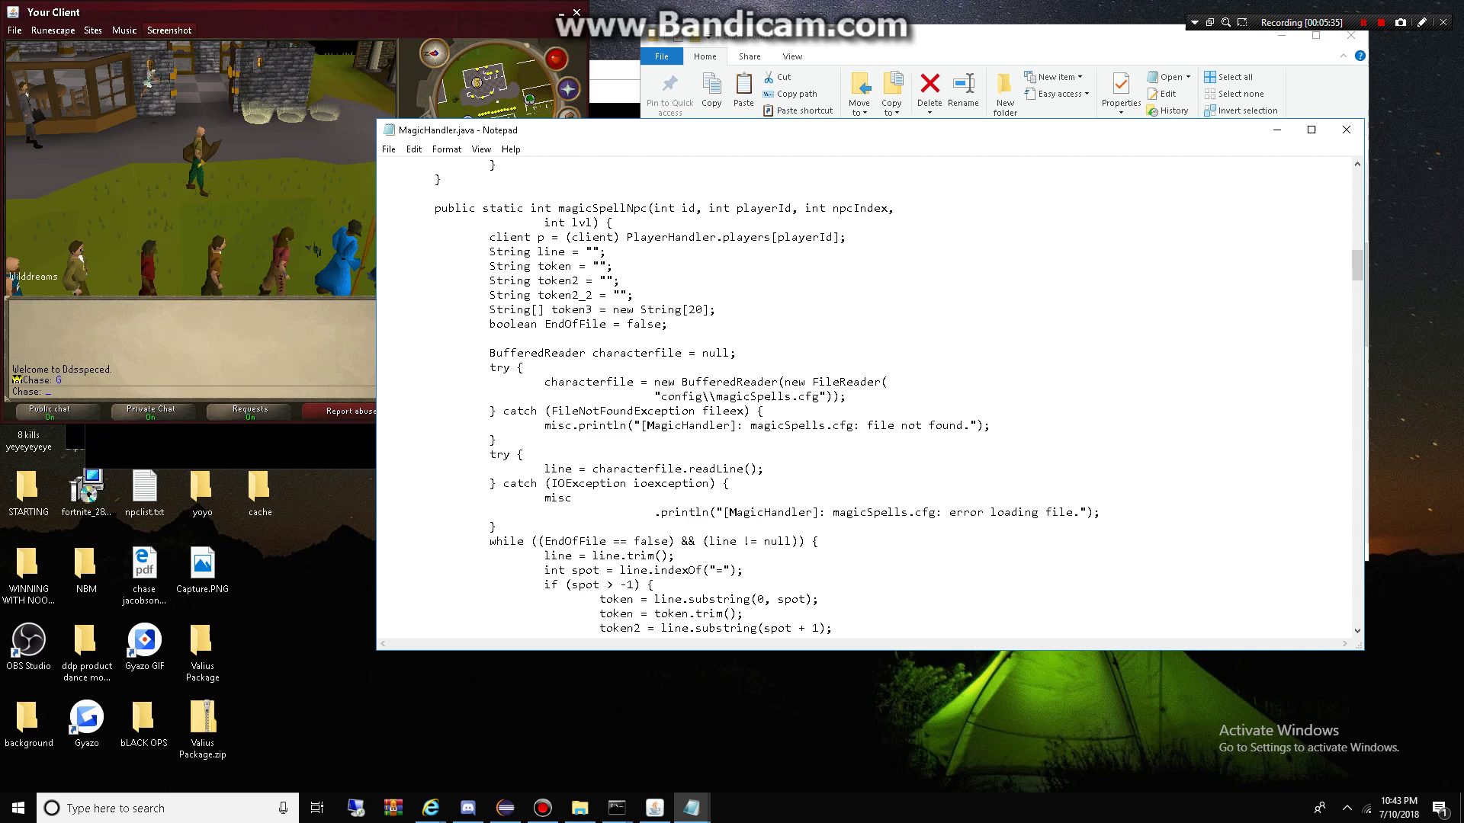
pyautogui.scroll(-8, 869, 397)
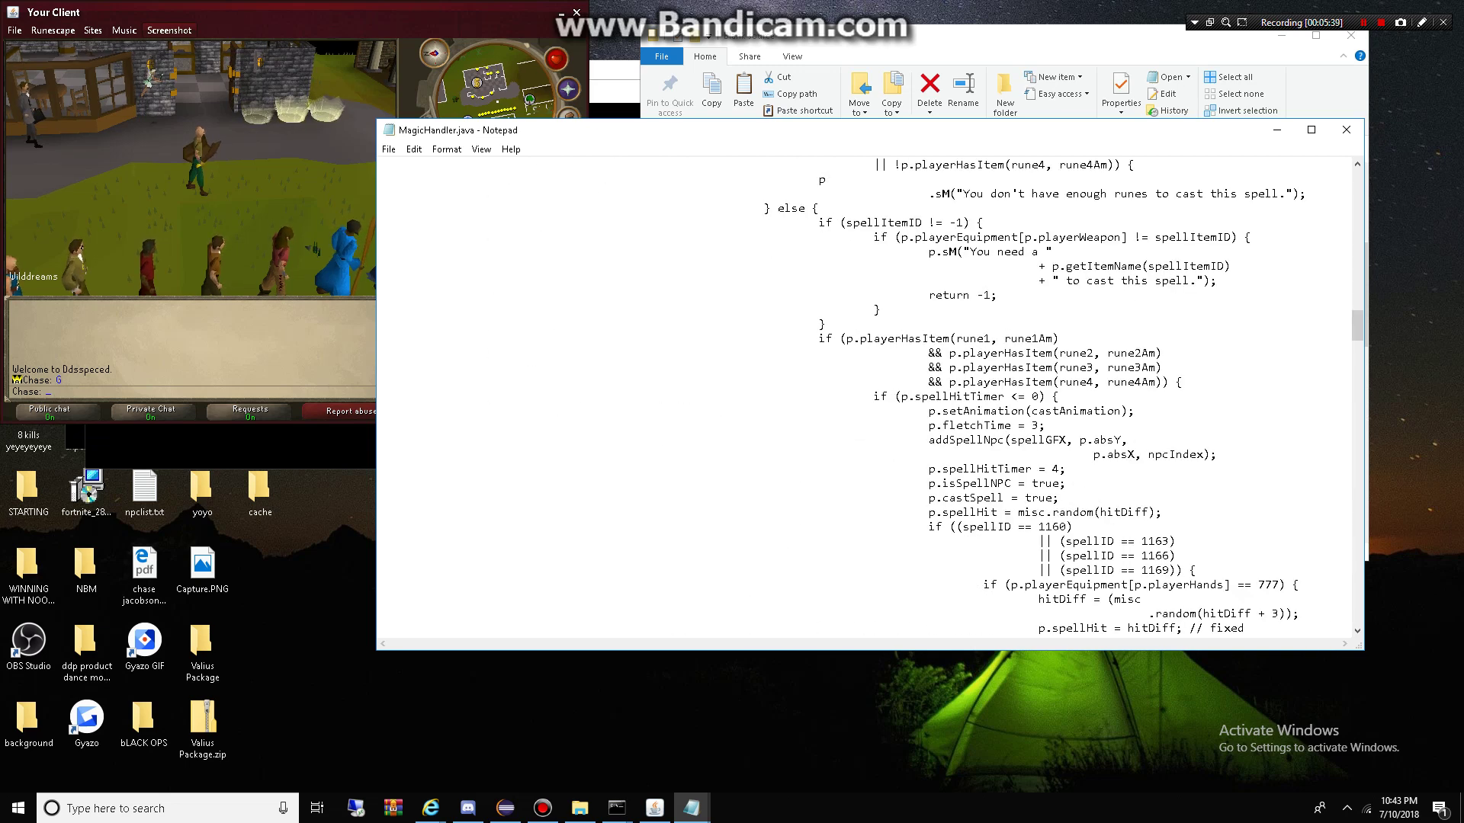
pyautogui.moveTo(929, 498); pyautogui.dragTo(1006, 498)
pyautogui.click(1006, 497)
pyautogui.scroll(7, 869, 397)
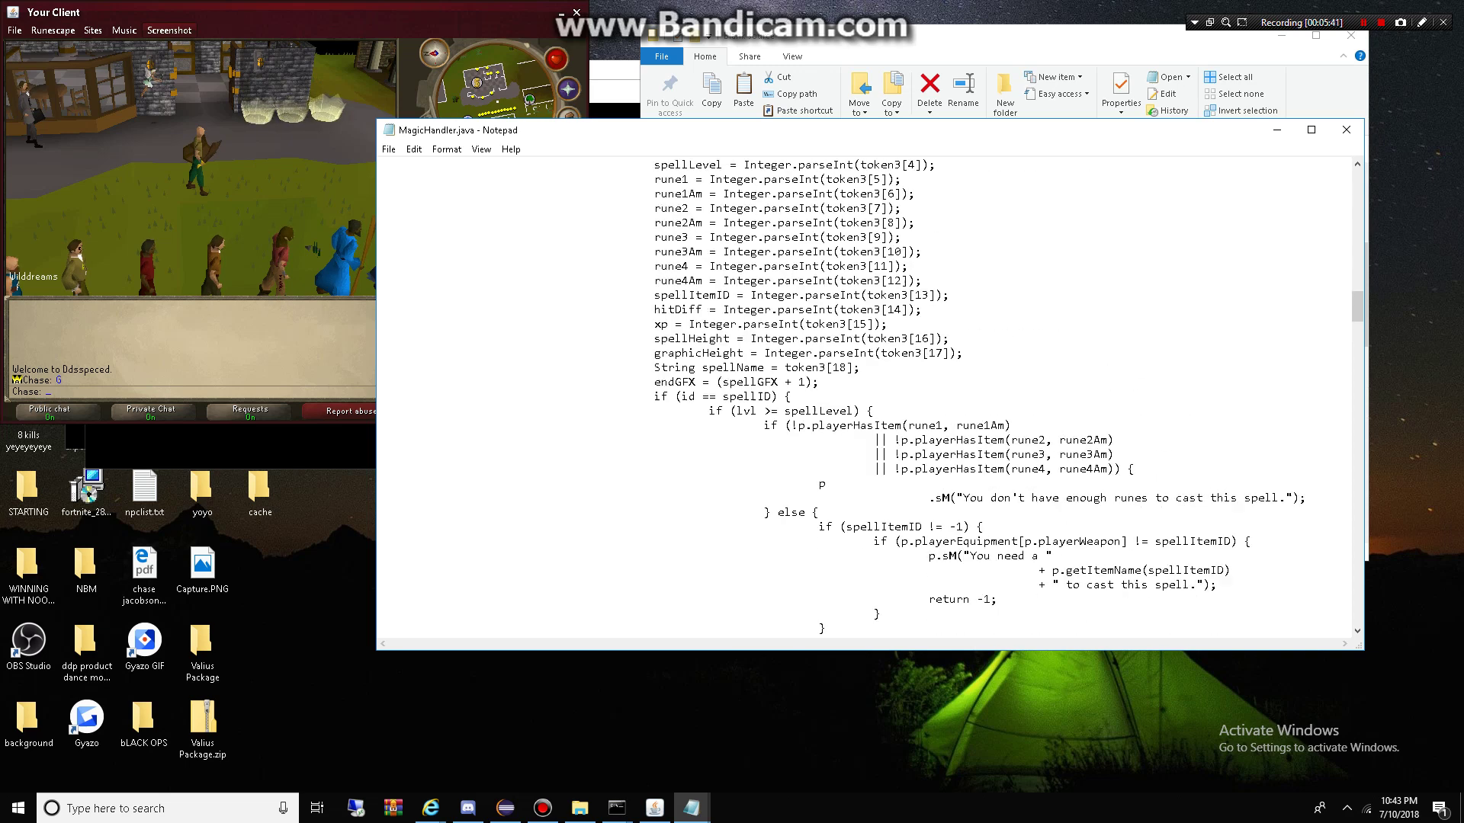
pyautogui.scroll(9, 870, 397)
pyautogui.scroll(-15, 869, 396)
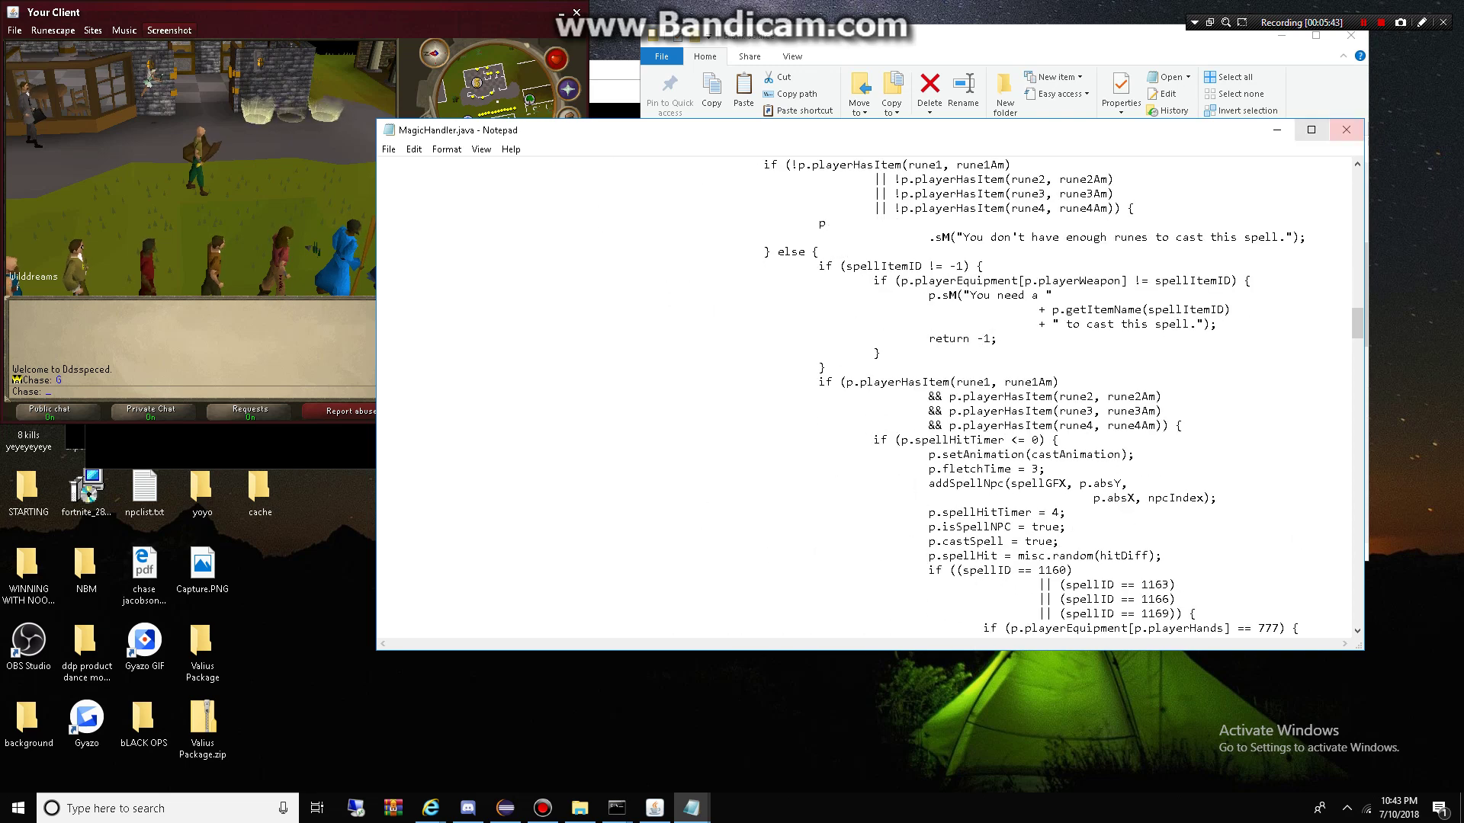
pyautogui.click(1345, 130)
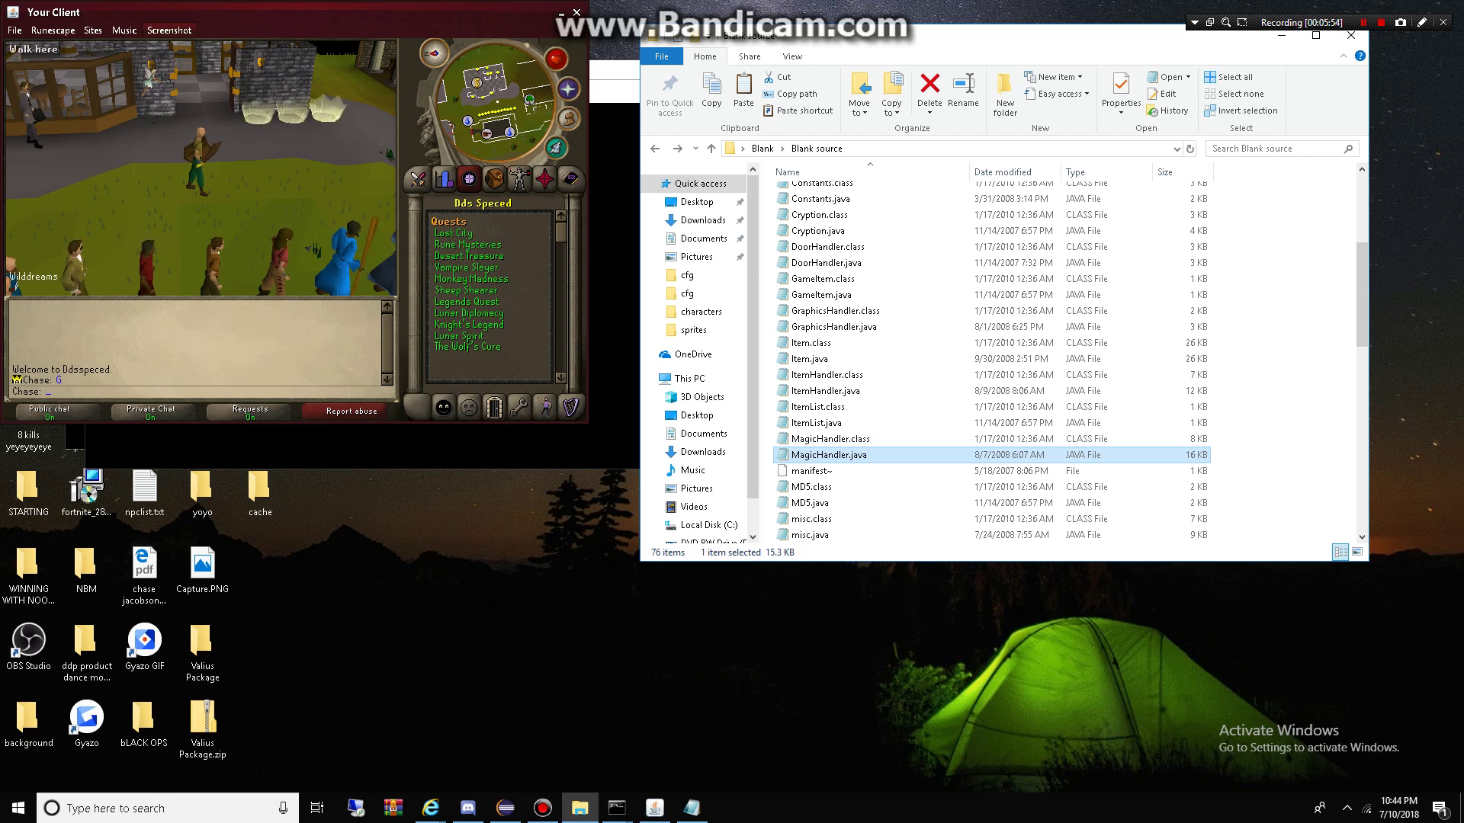
# Step: Rotate the camera and view the inventory and skills panels in the client
pyautogui.click(183, 145)
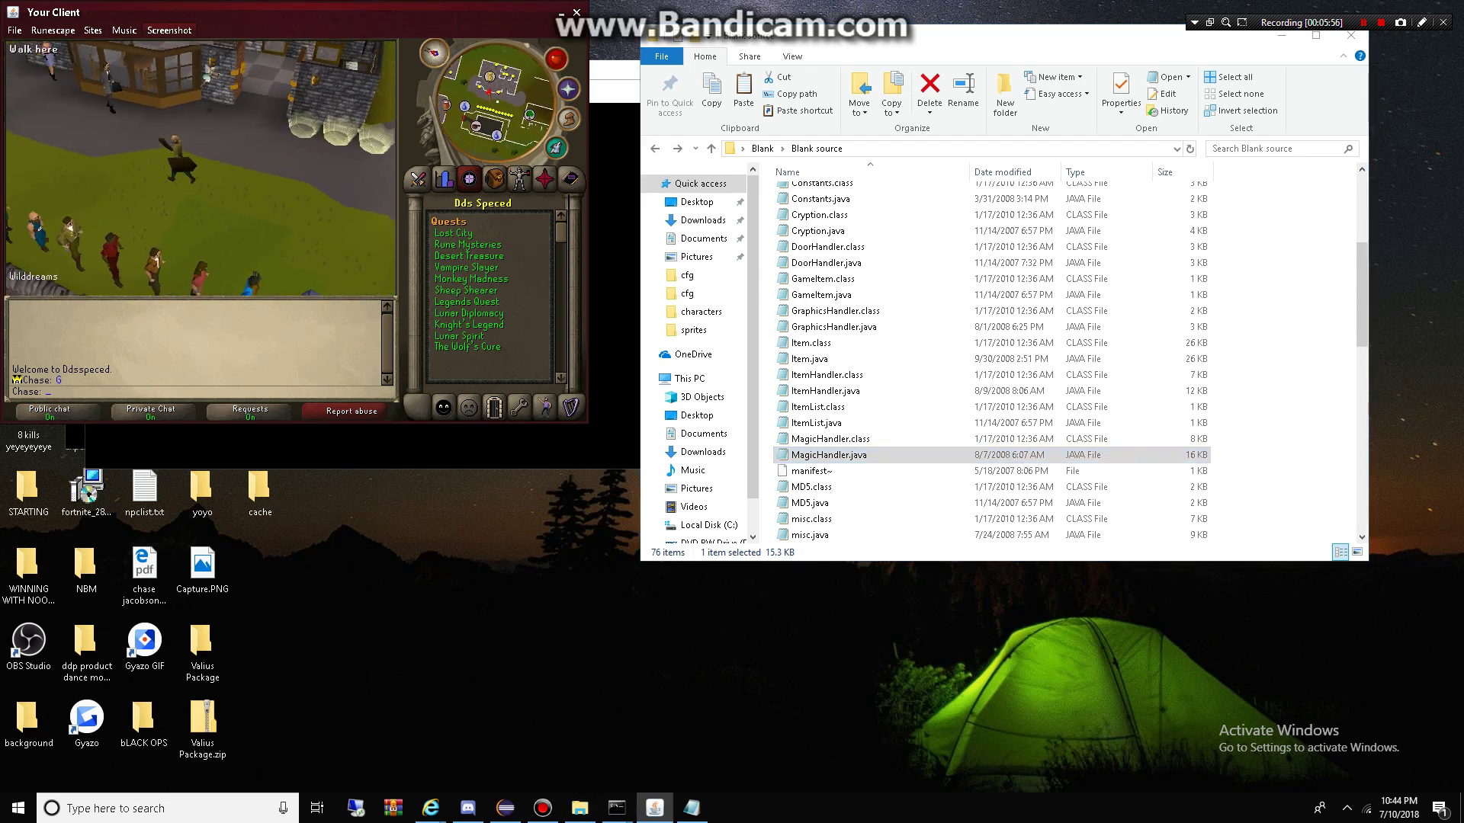
pyautogui.press('Left')
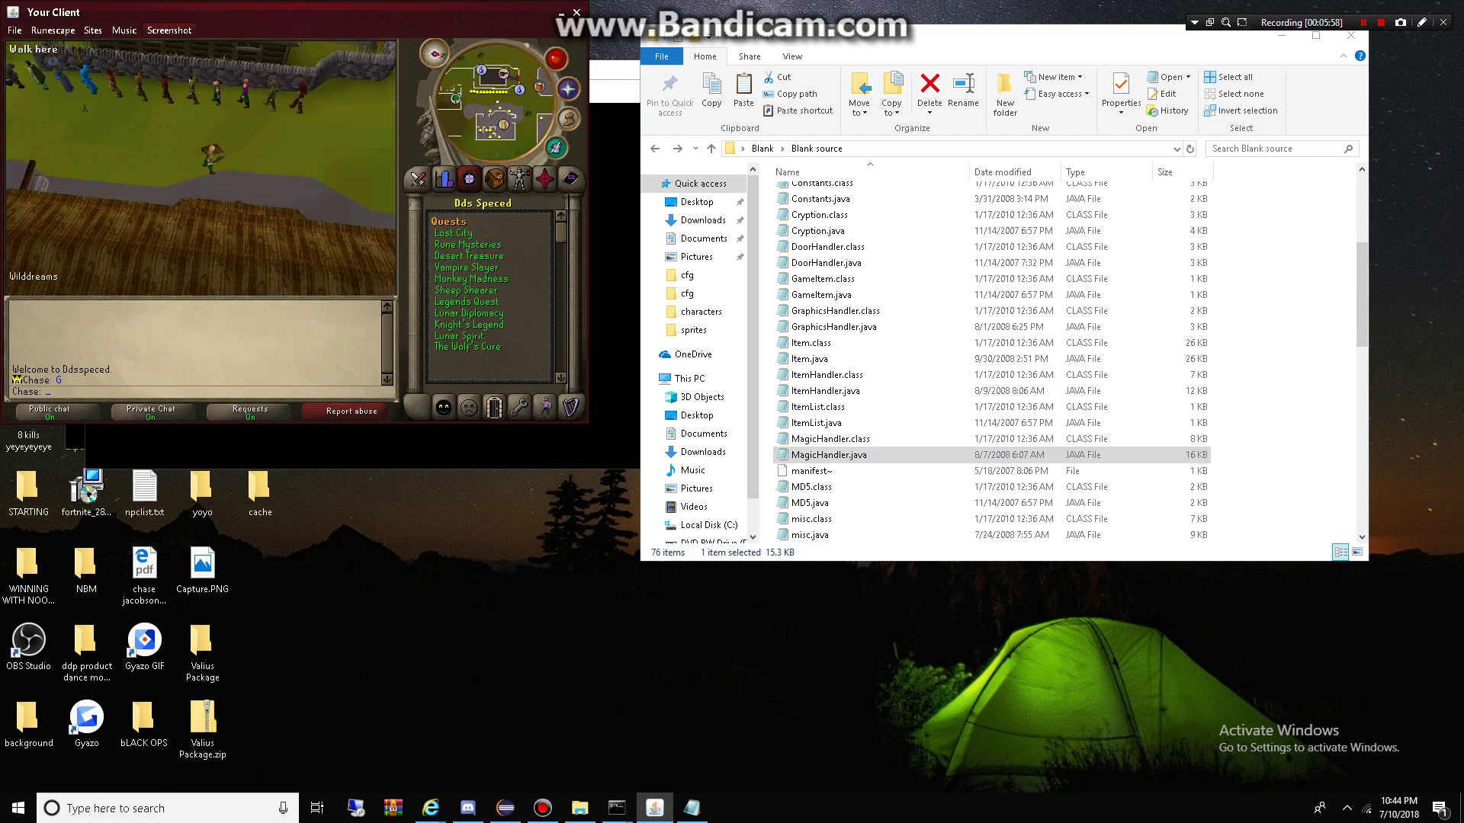
pyautogui.press('Left')
pyautogui.press('F1')
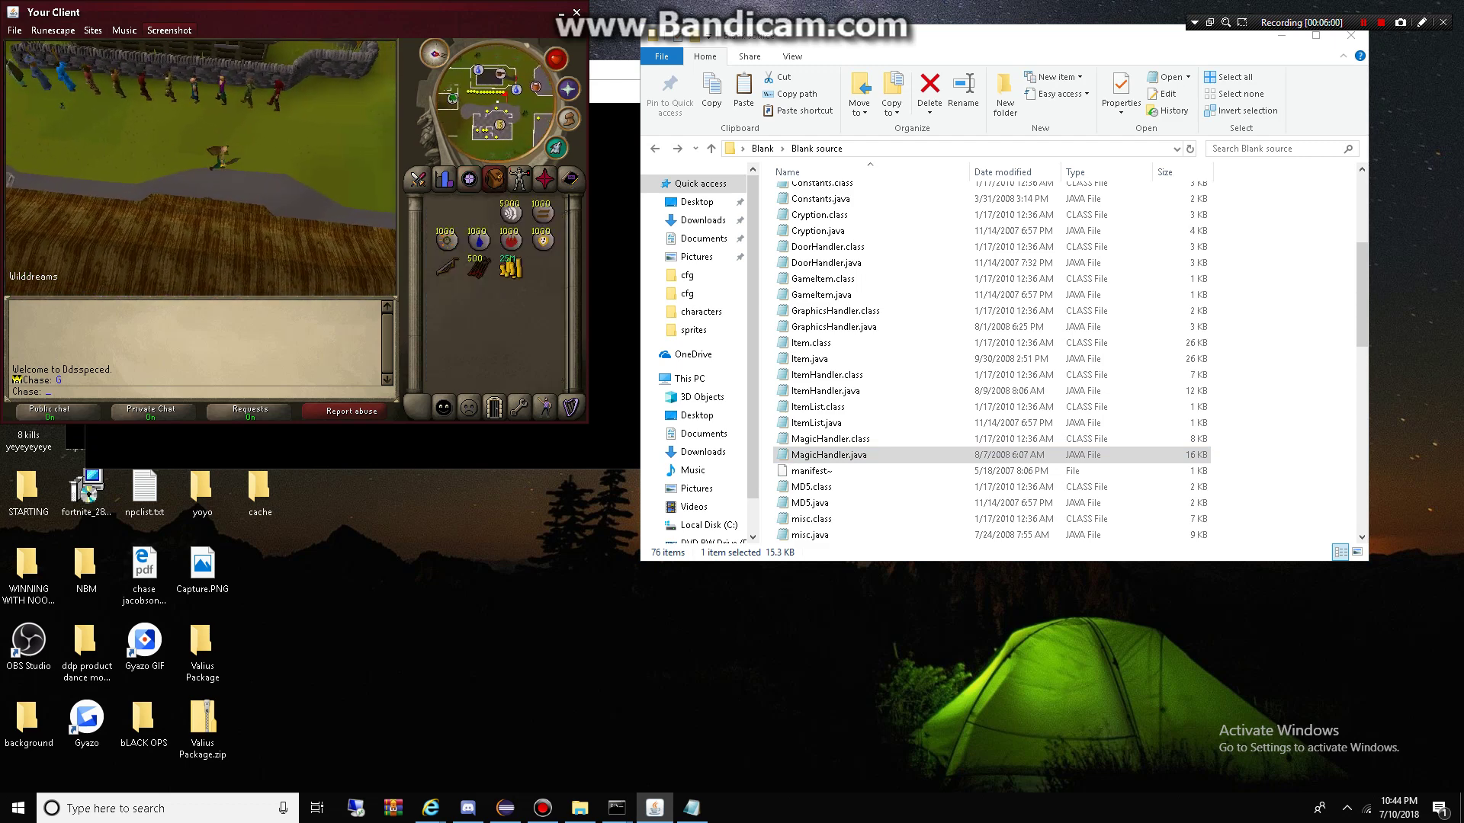
pyautogui.press('F2')
pyautogui.press('Left')
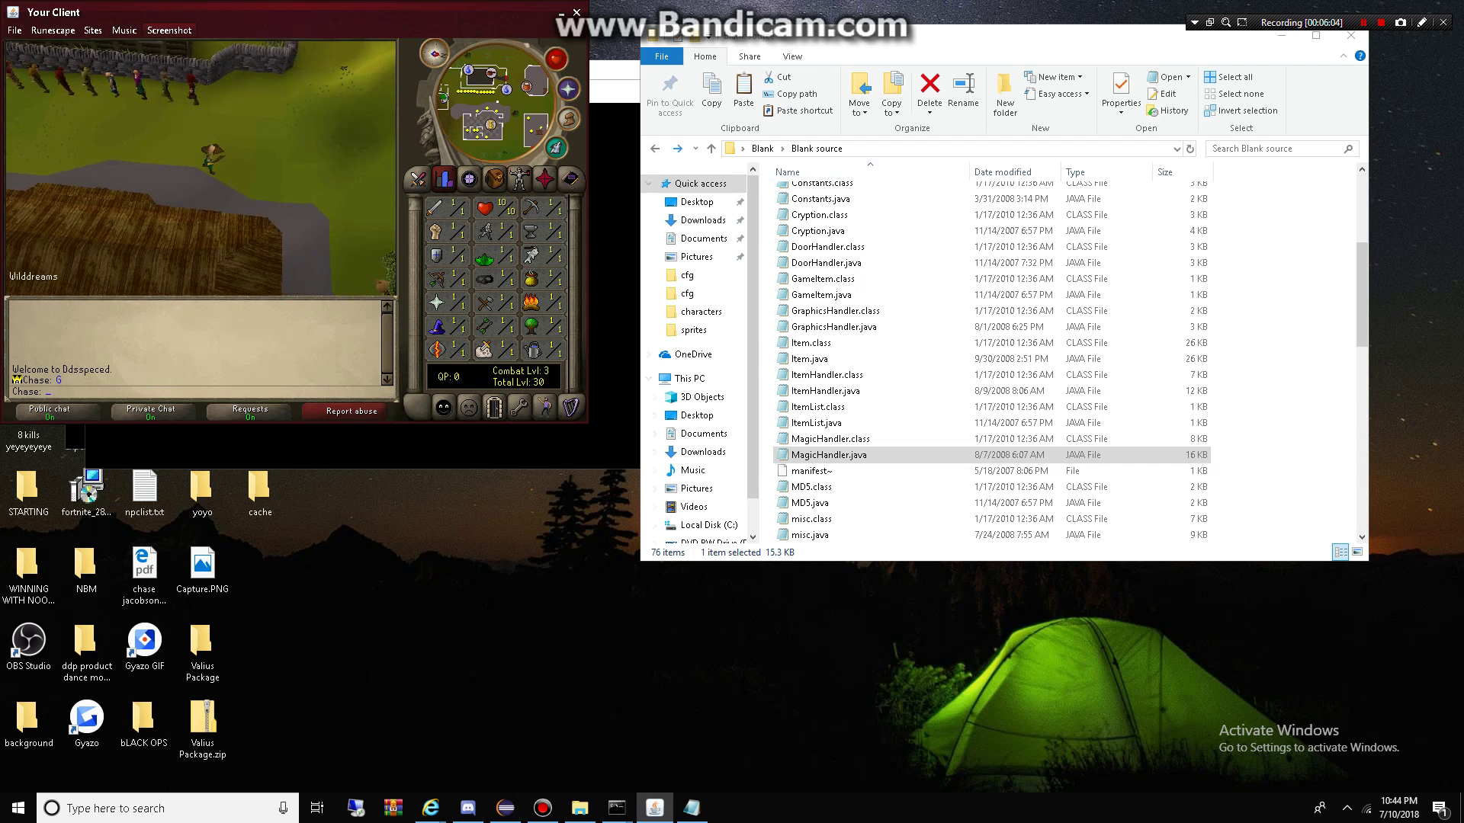
# Step: Go up to the Blank folder in Explorer and log the character out
pyautogui.press('BackSpace')
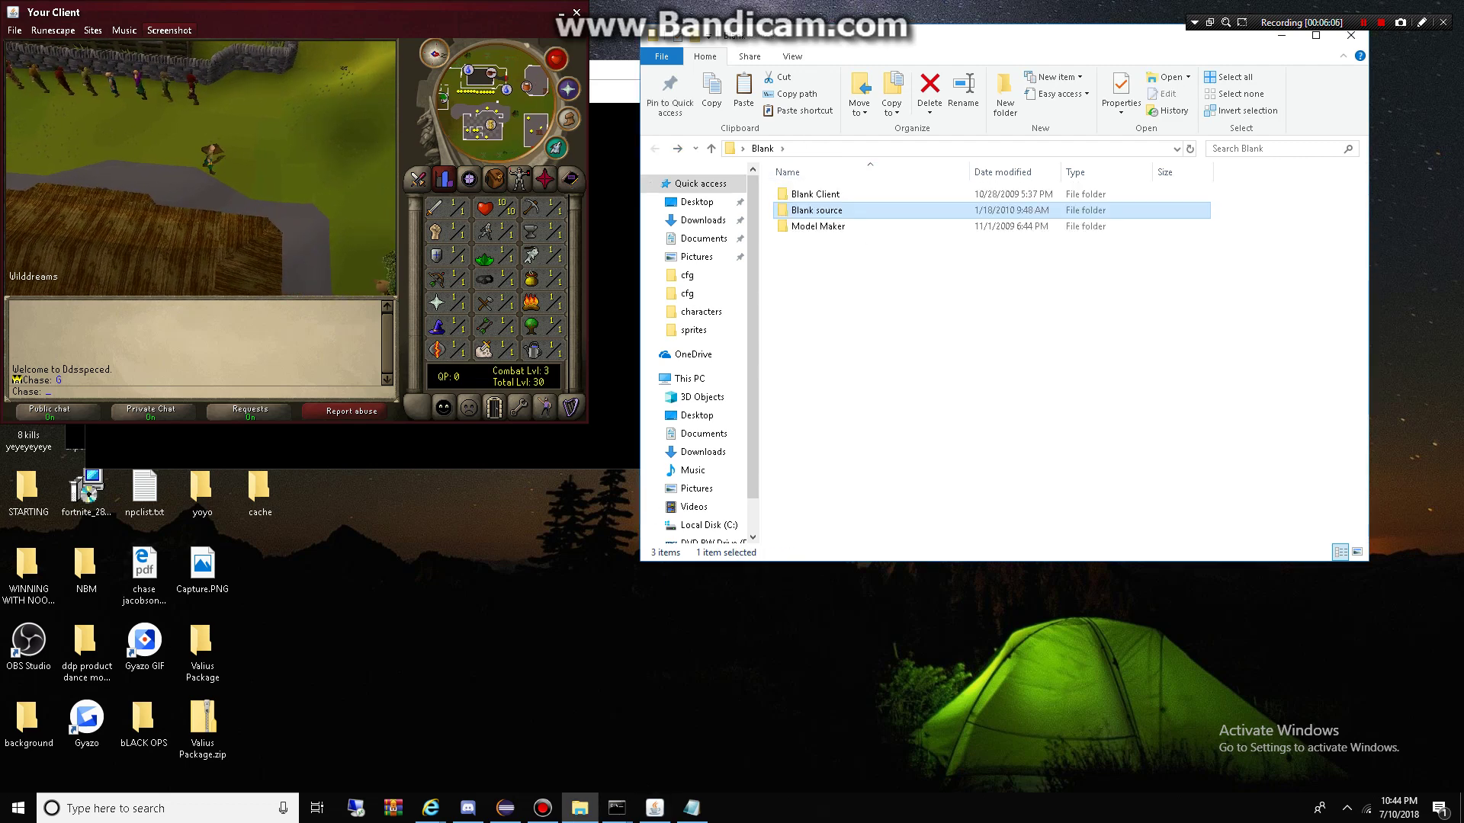
pyautogui.hotkey('alt', 'Tab')
pyautogui.press('F1')
pyautogui.click(494, 408)
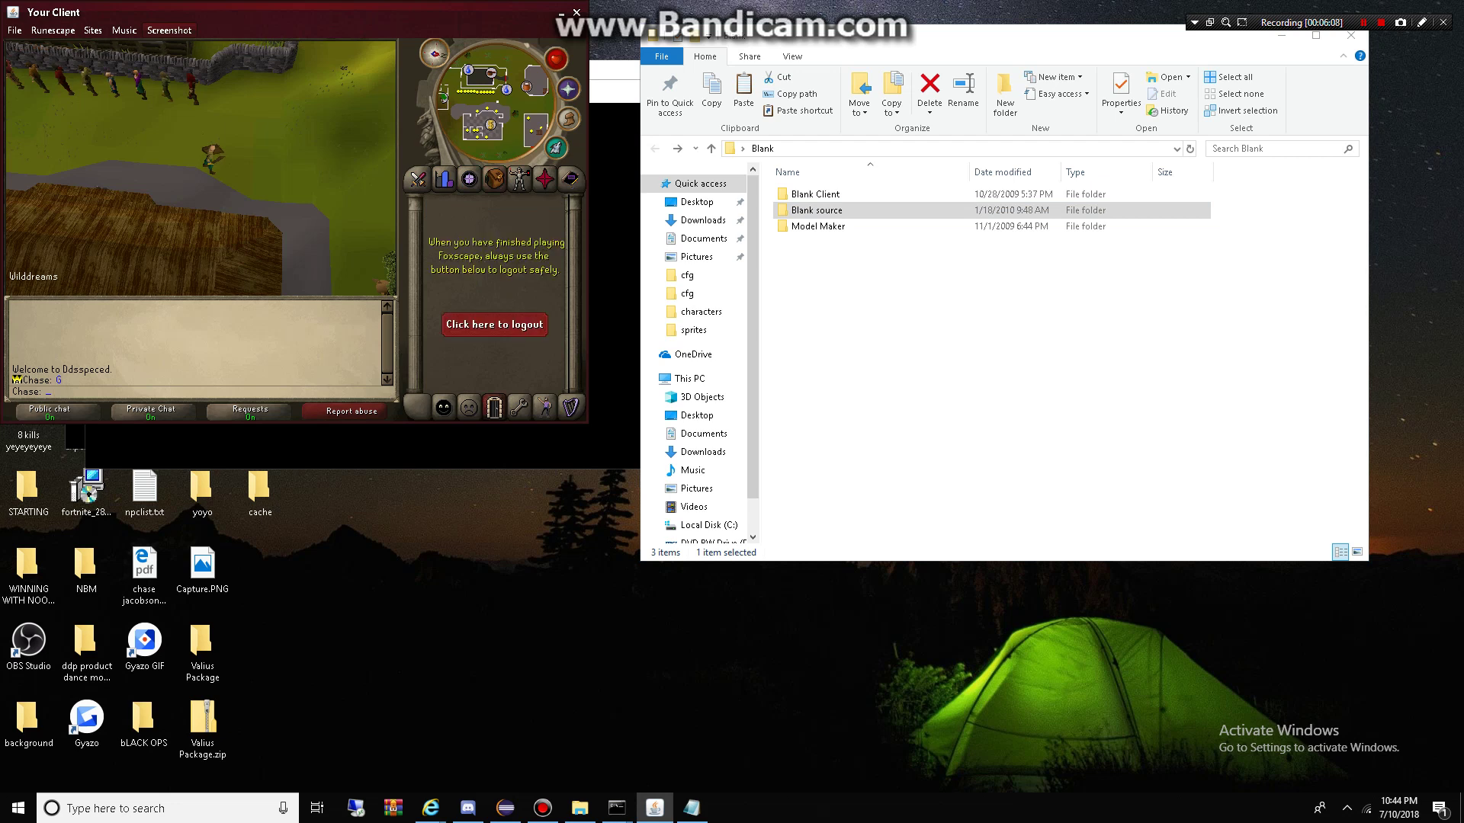
pyautogui.click(499, 326)
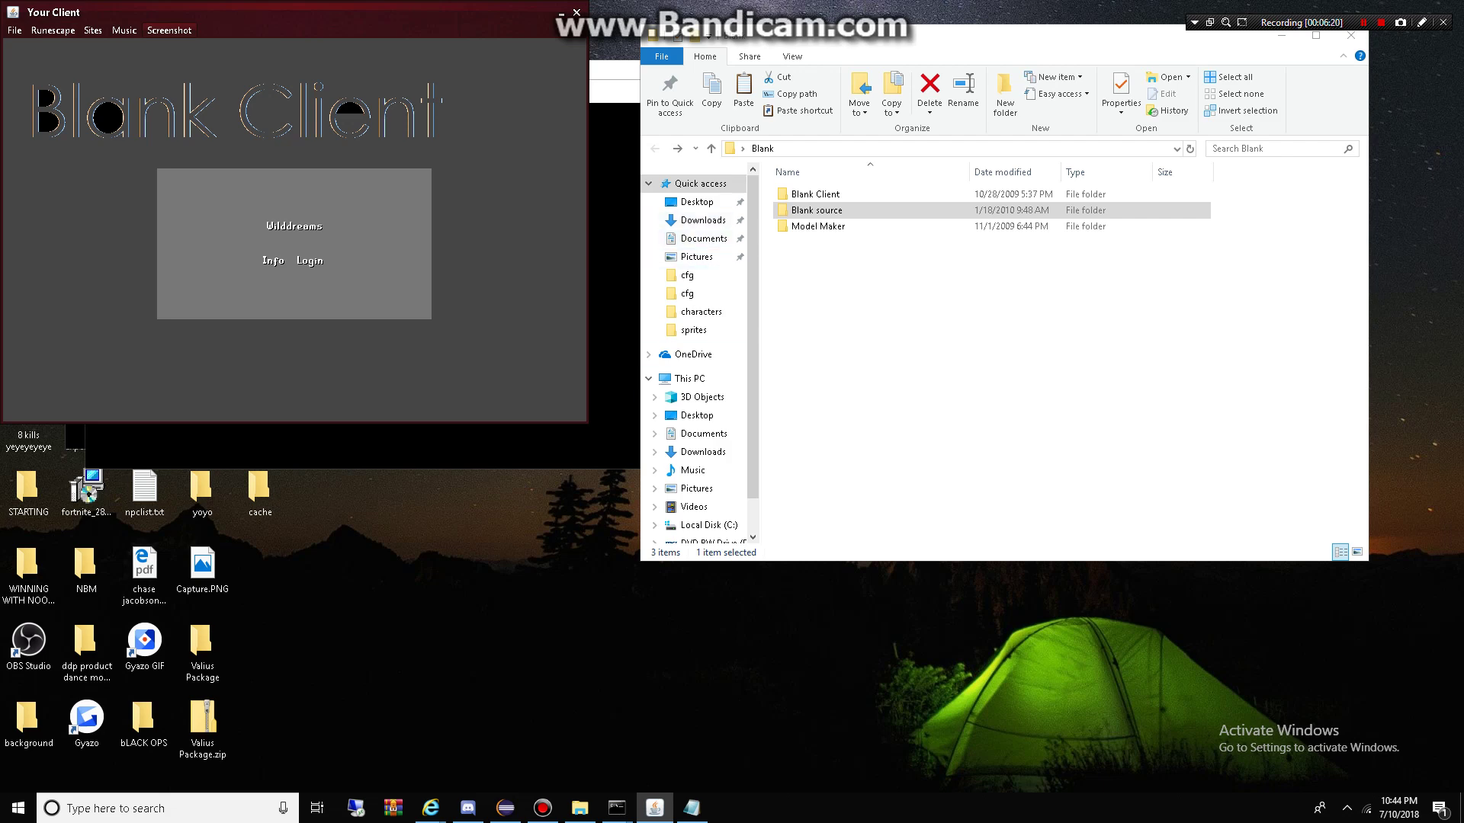
# Step: Search images for 'runescape background oldschool' in Internet Explorer
pyautogui.moveTo(430, 808)
pyautogui.click(512, 743)
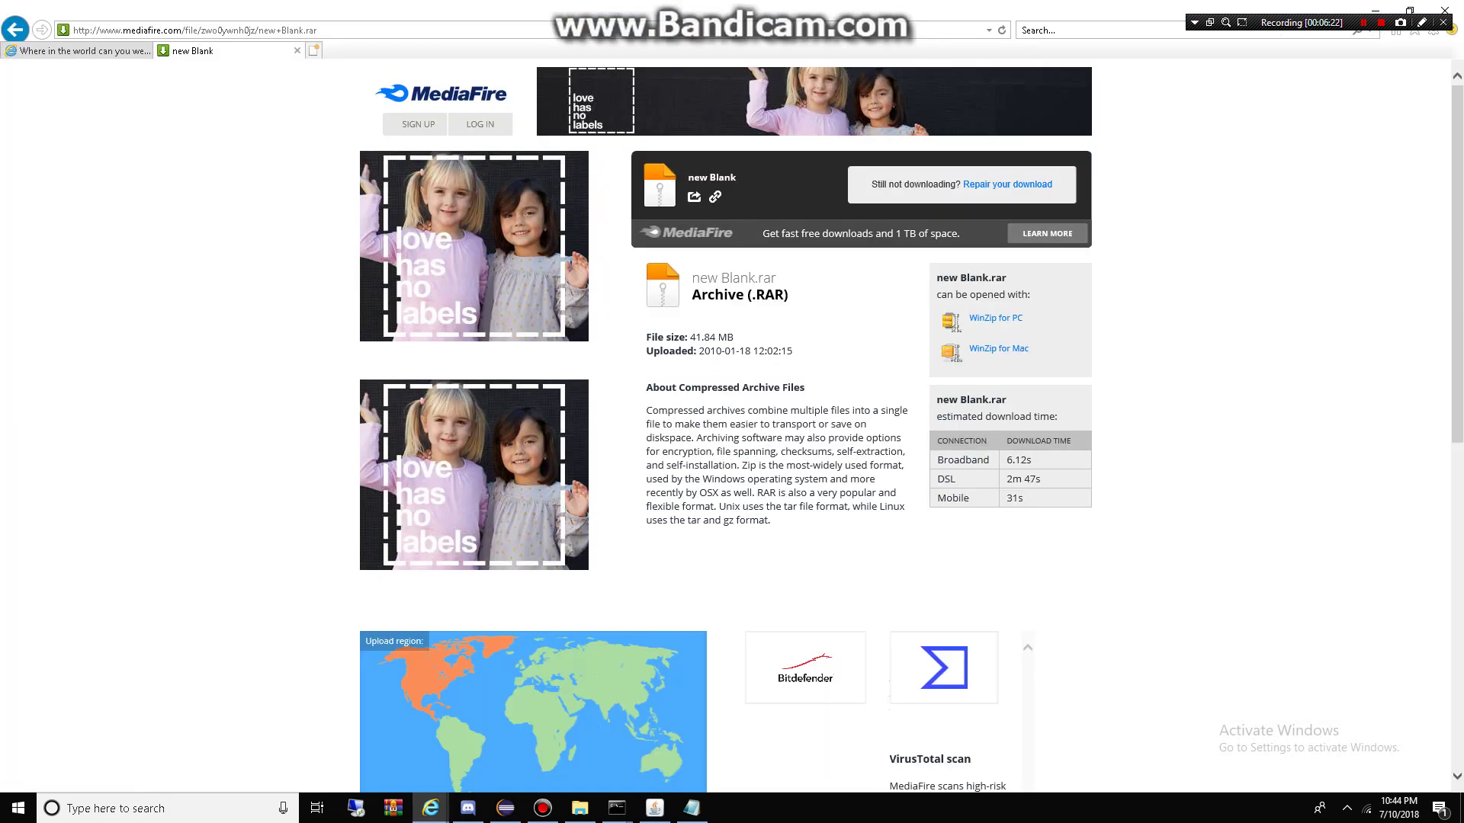
pyautogui.click(315, 50)
pyautogui.hotkey('alt', 'd')
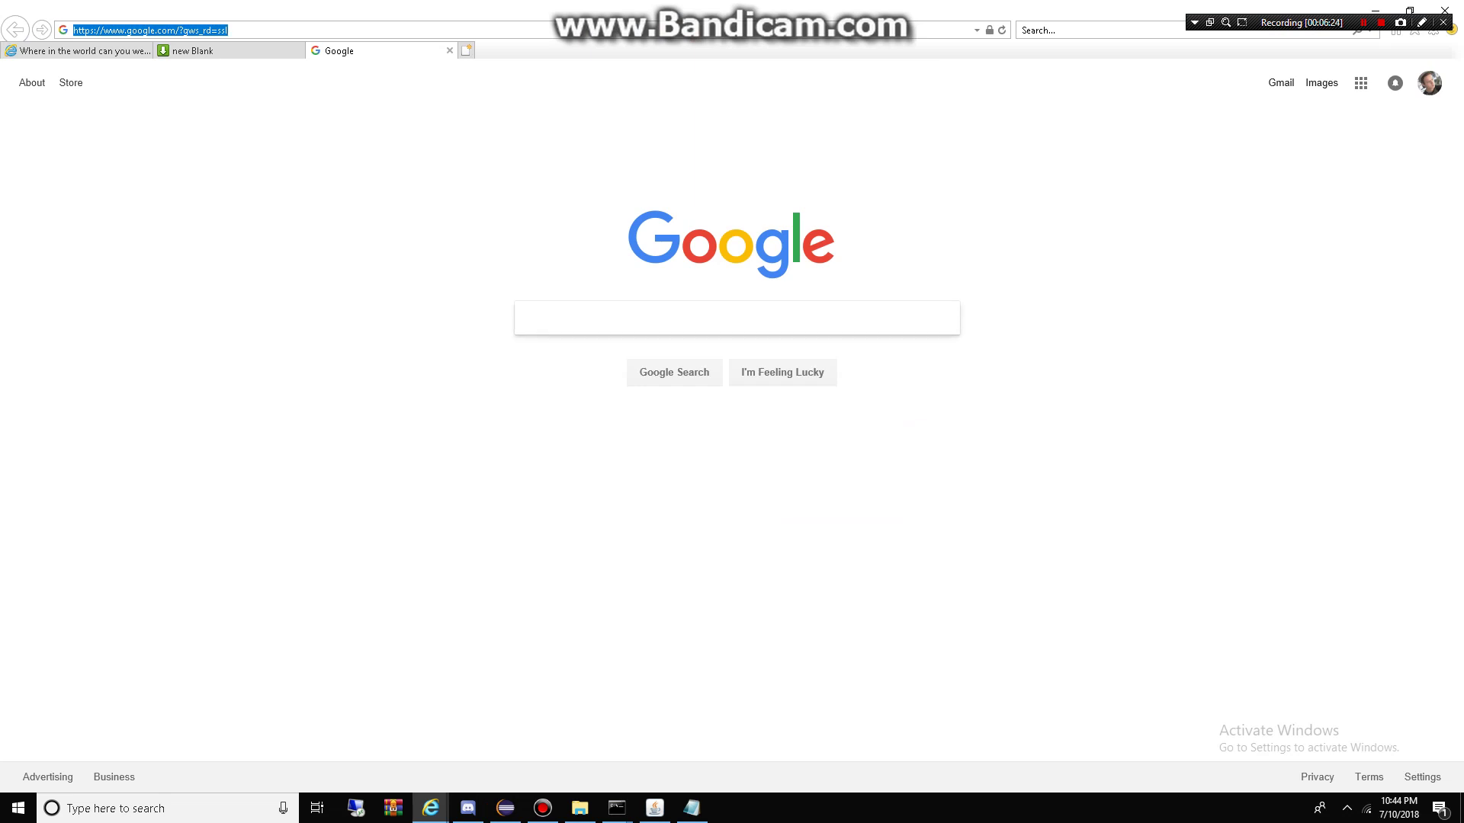
pyautogui.write('run')
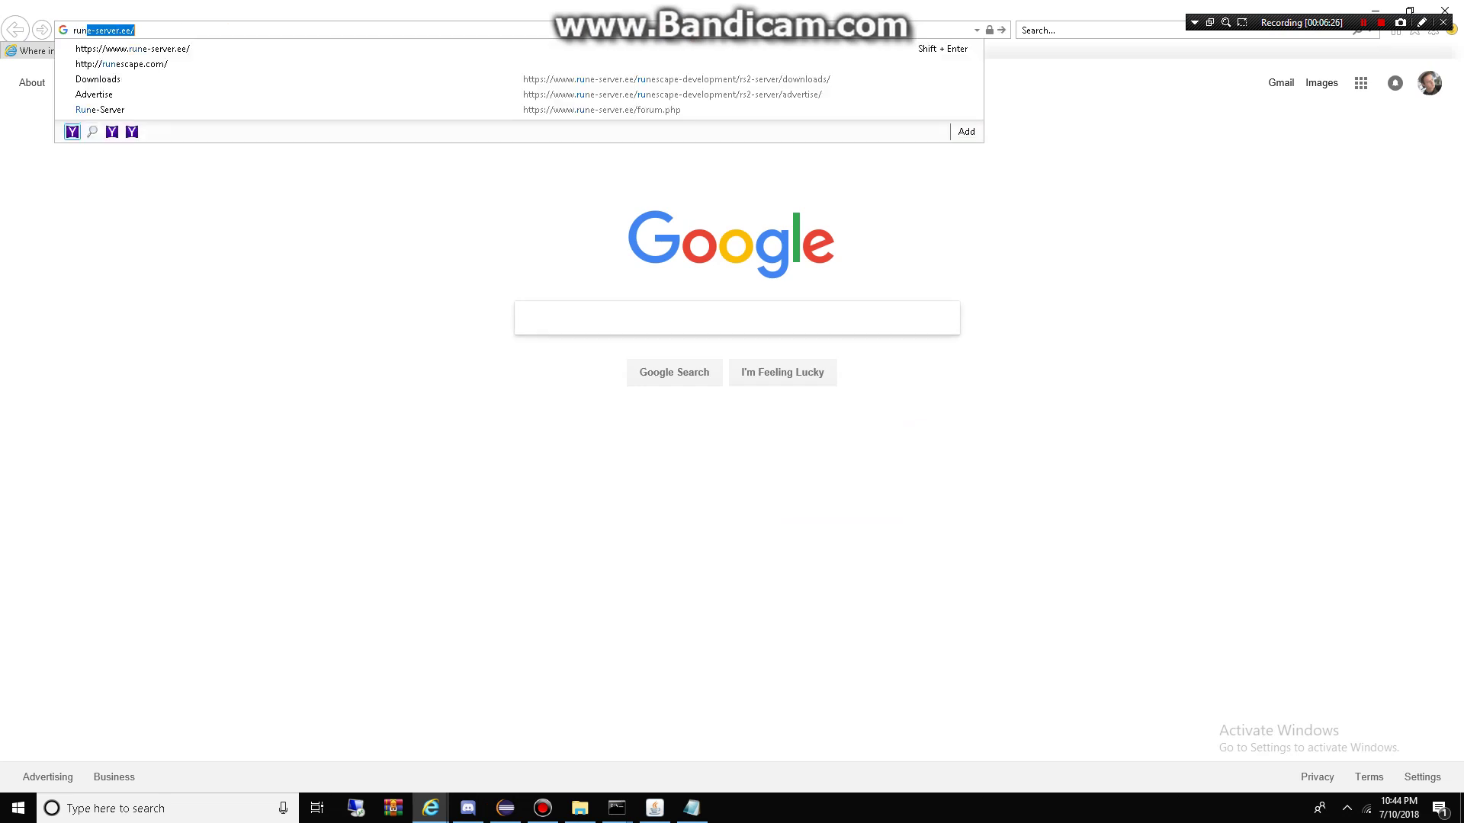
pyautogui.write('escape backgroun')
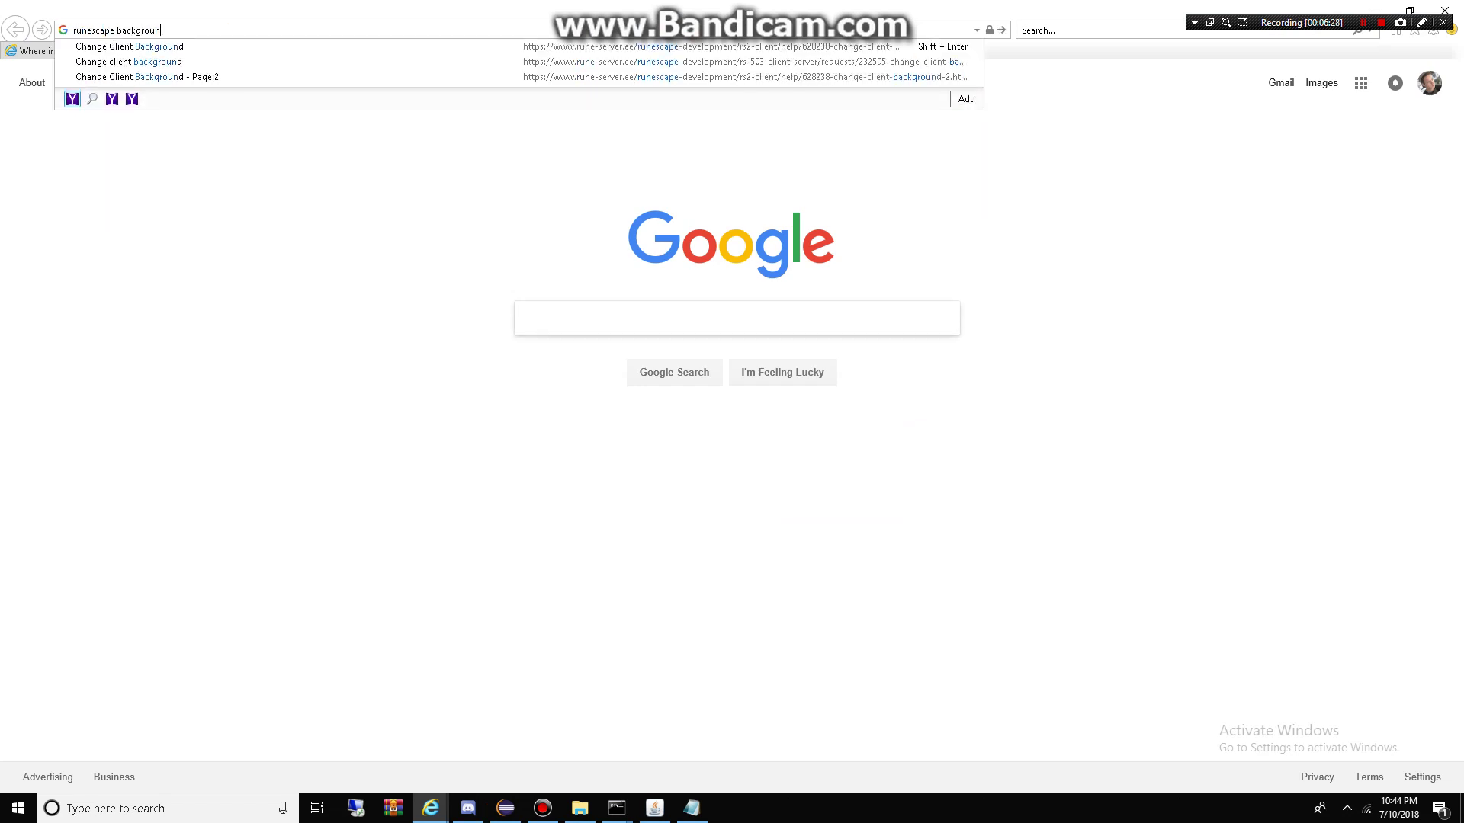
pyautogui.write('d')
pyautogui.press('Return')
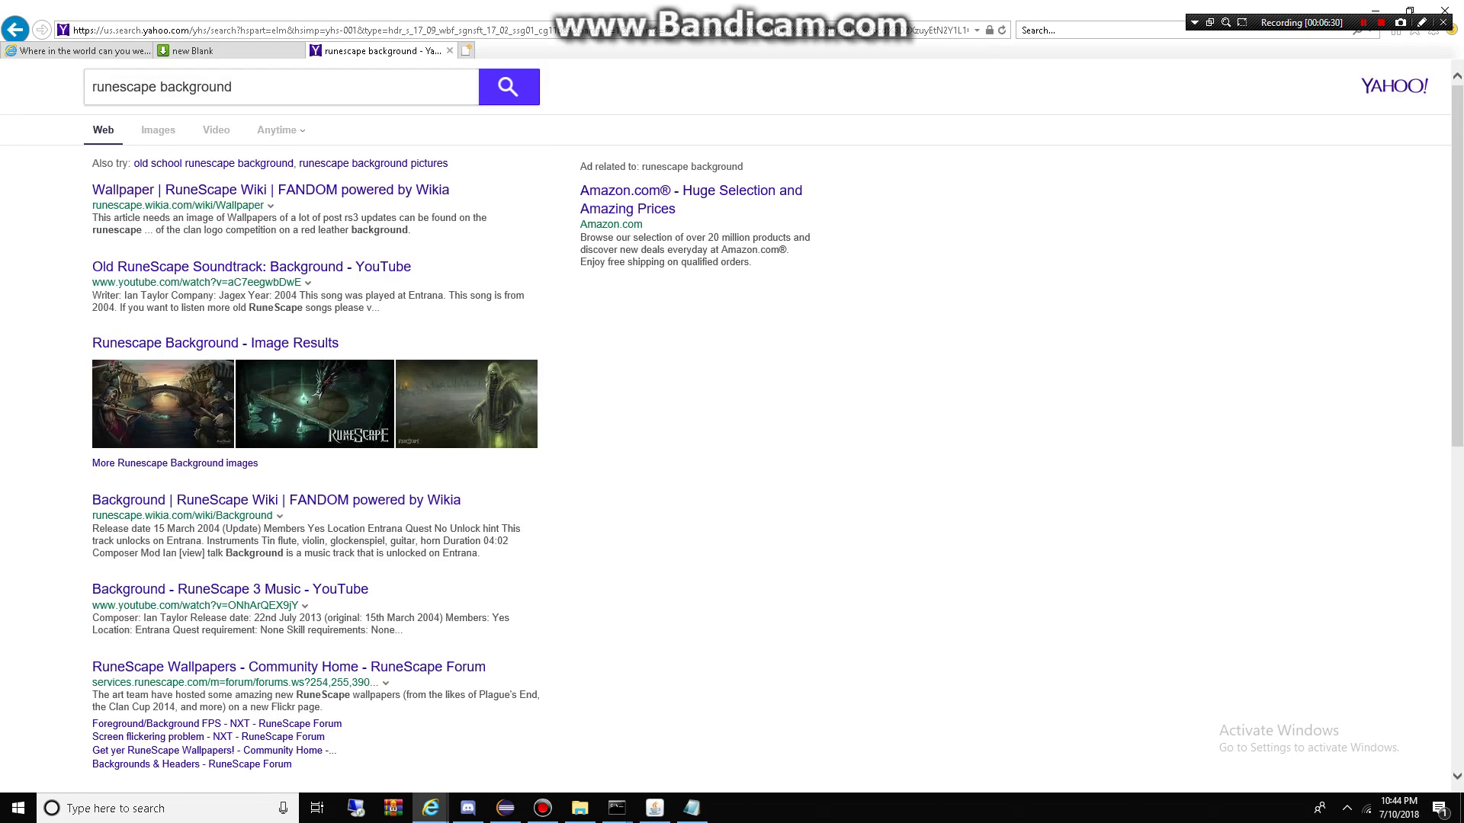
pyautogui.click(158, 130)
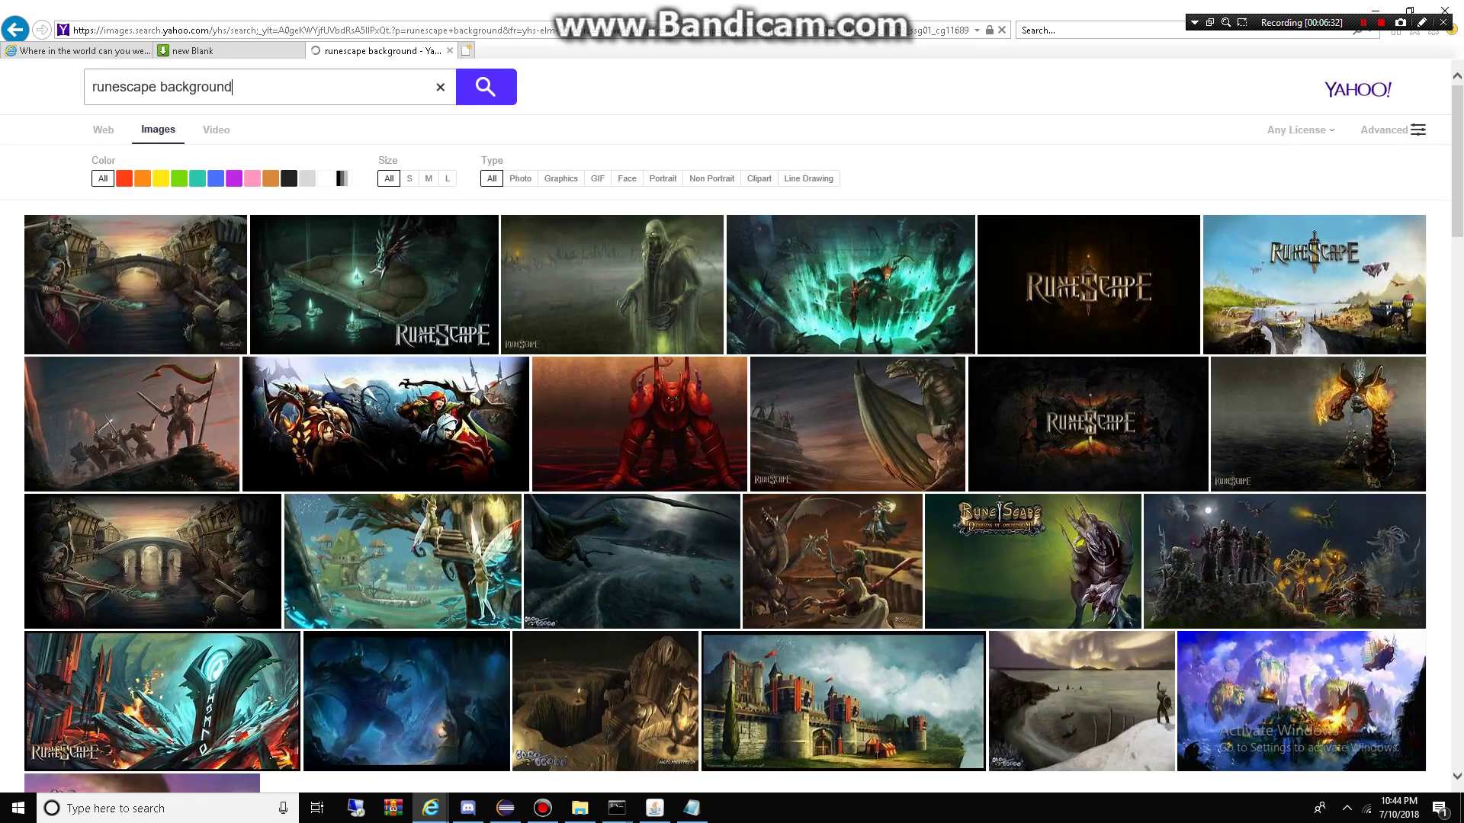
pyautogui.write('oldschool')
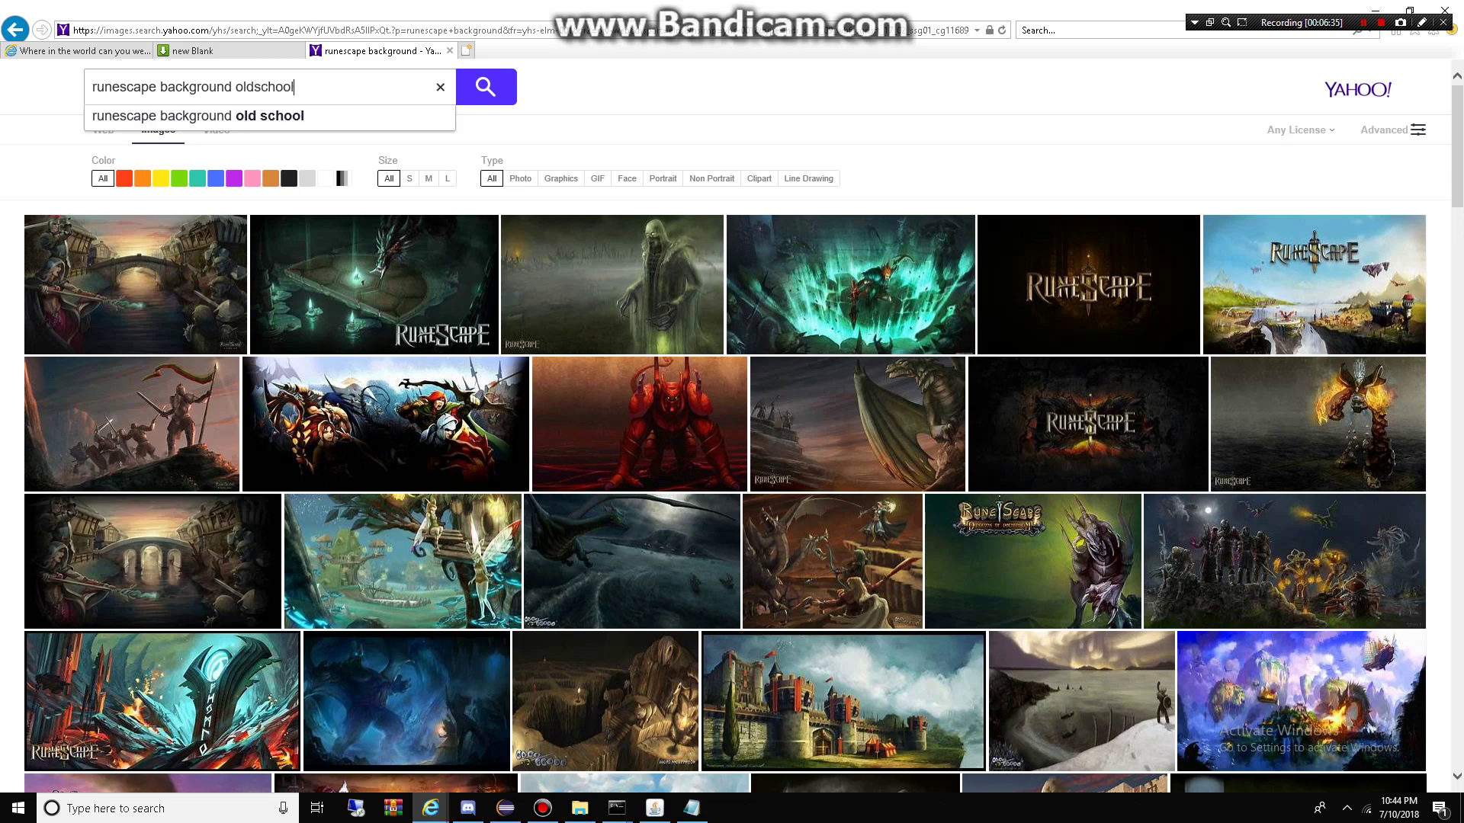
pyautogui.press('Return')
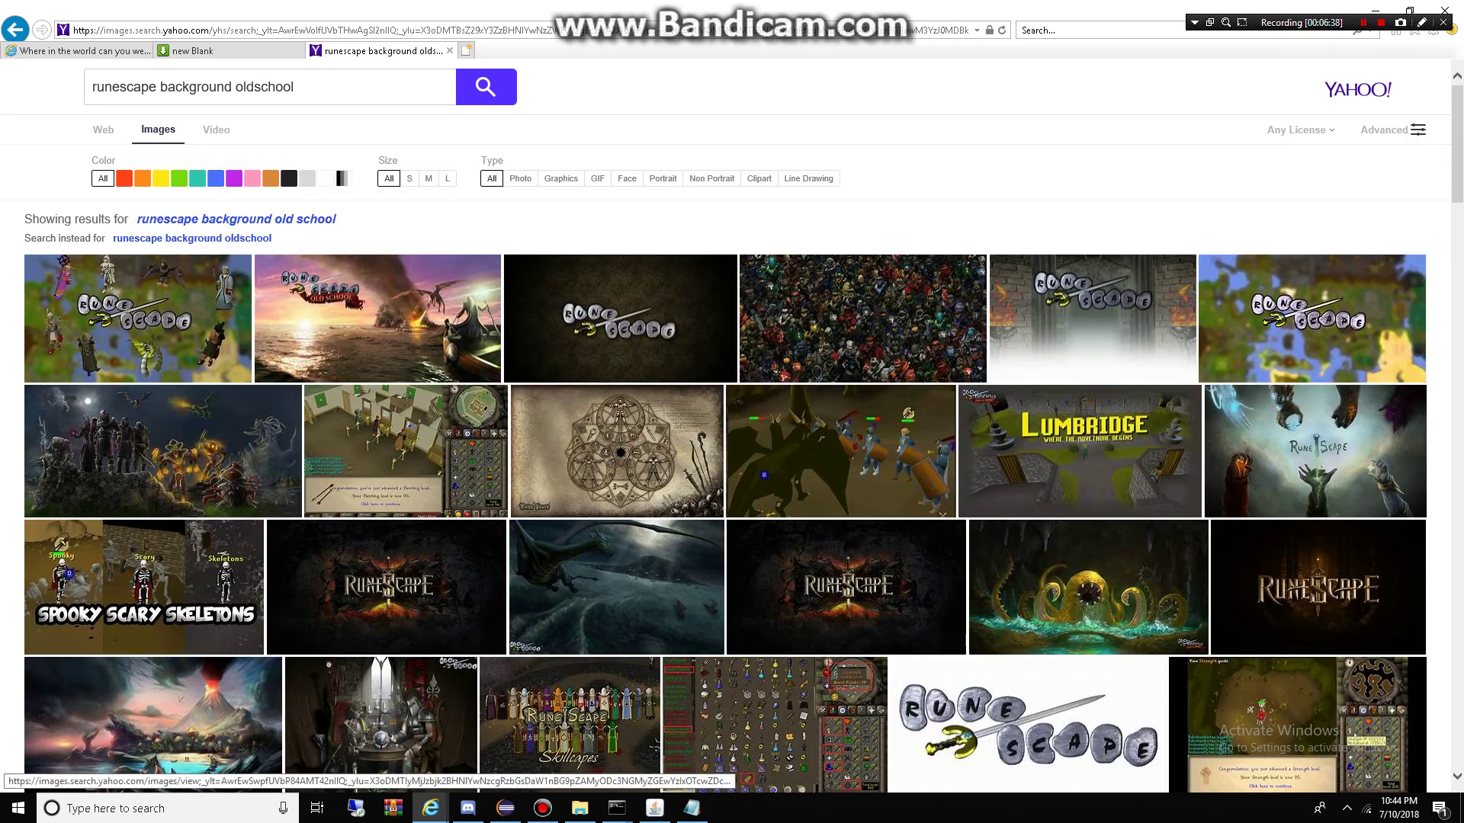
# Step: Save the 2007 brick-wall RuneScape wallpaper to the Desktop as runescape2007.png
pyautogui.click(1092, 319)
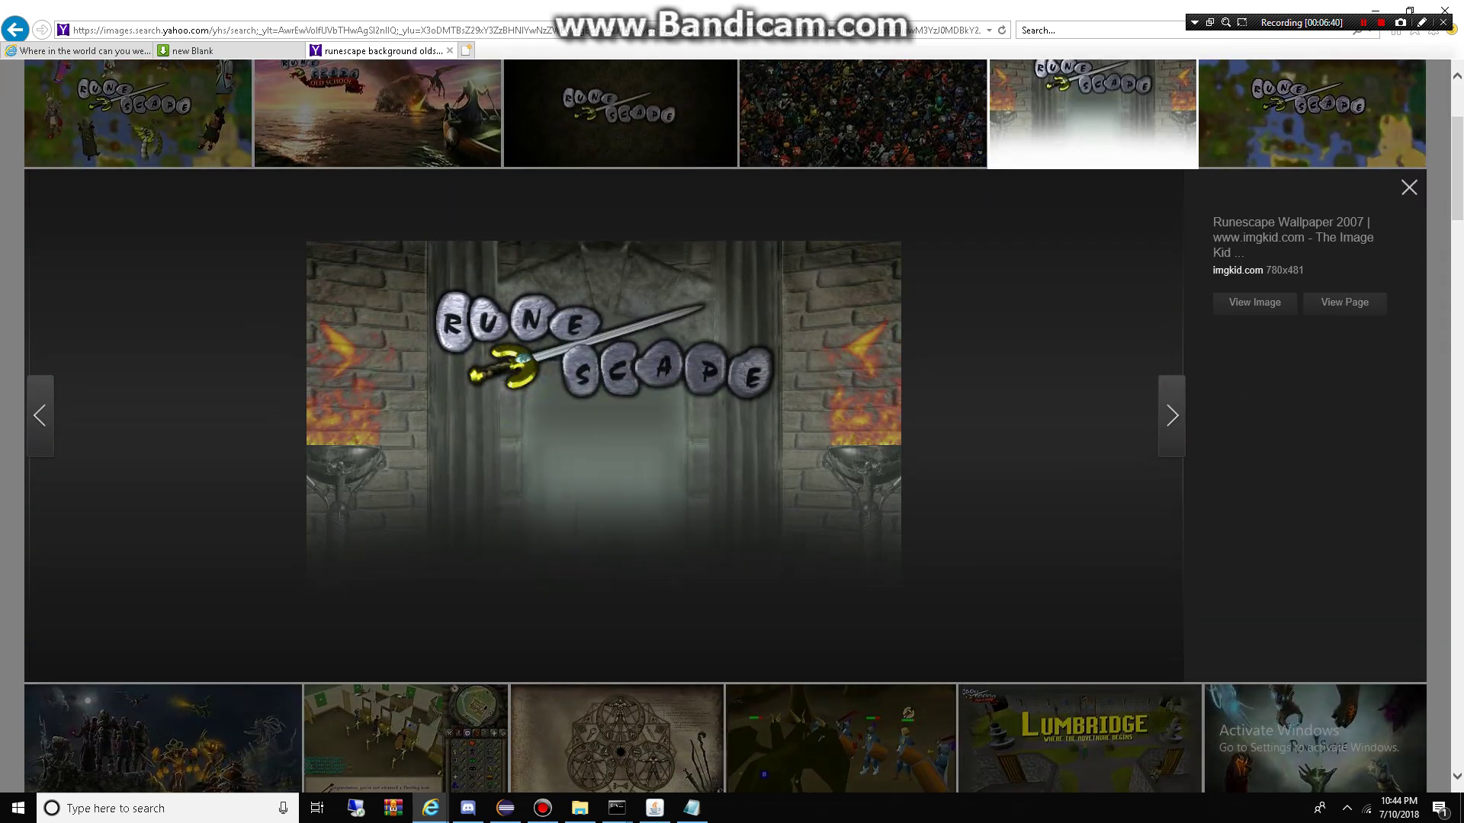
pyautogui.scroll(3, 732, 427)
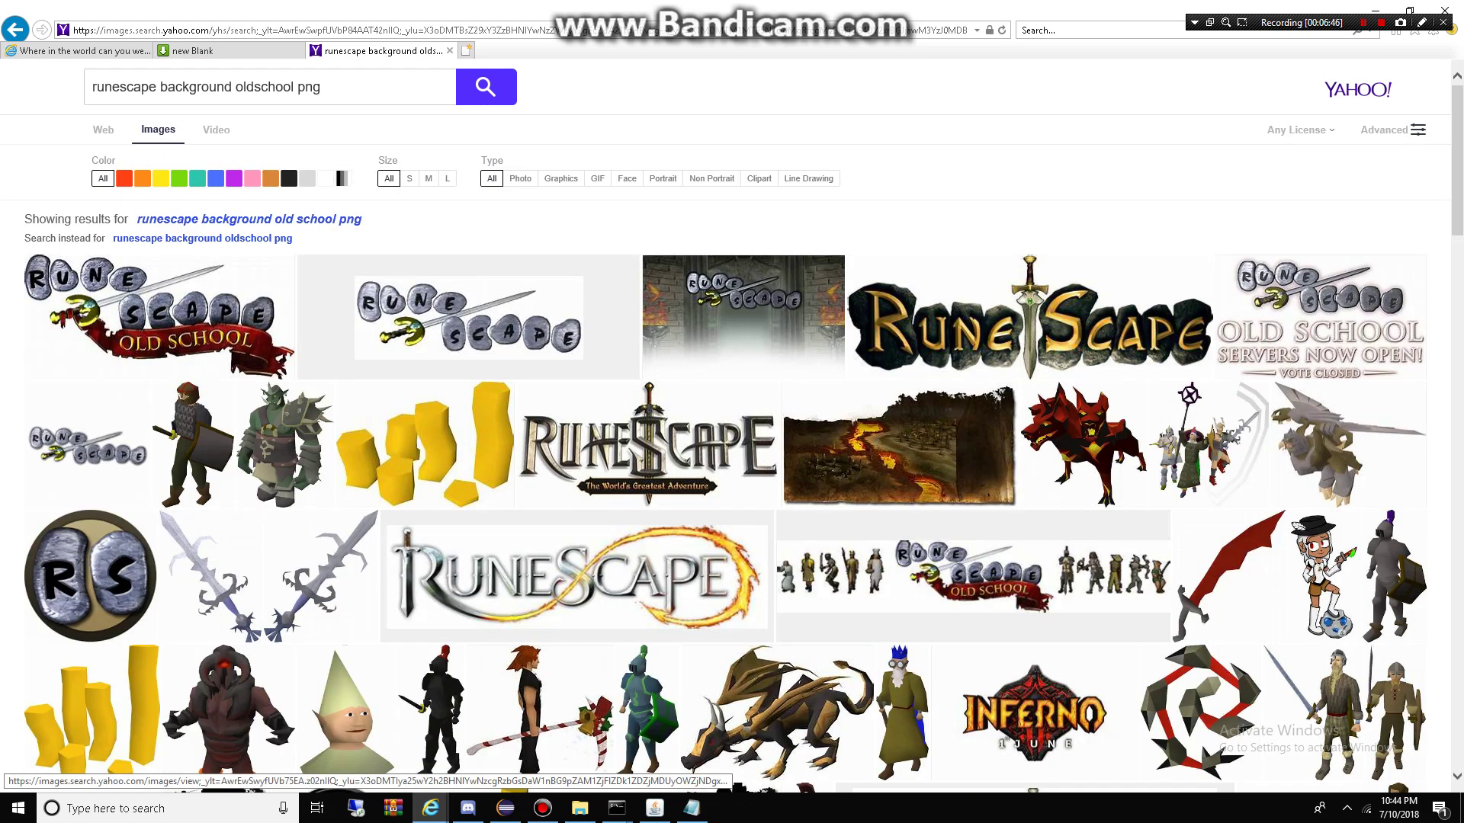
pyautogui.click(743, 316)
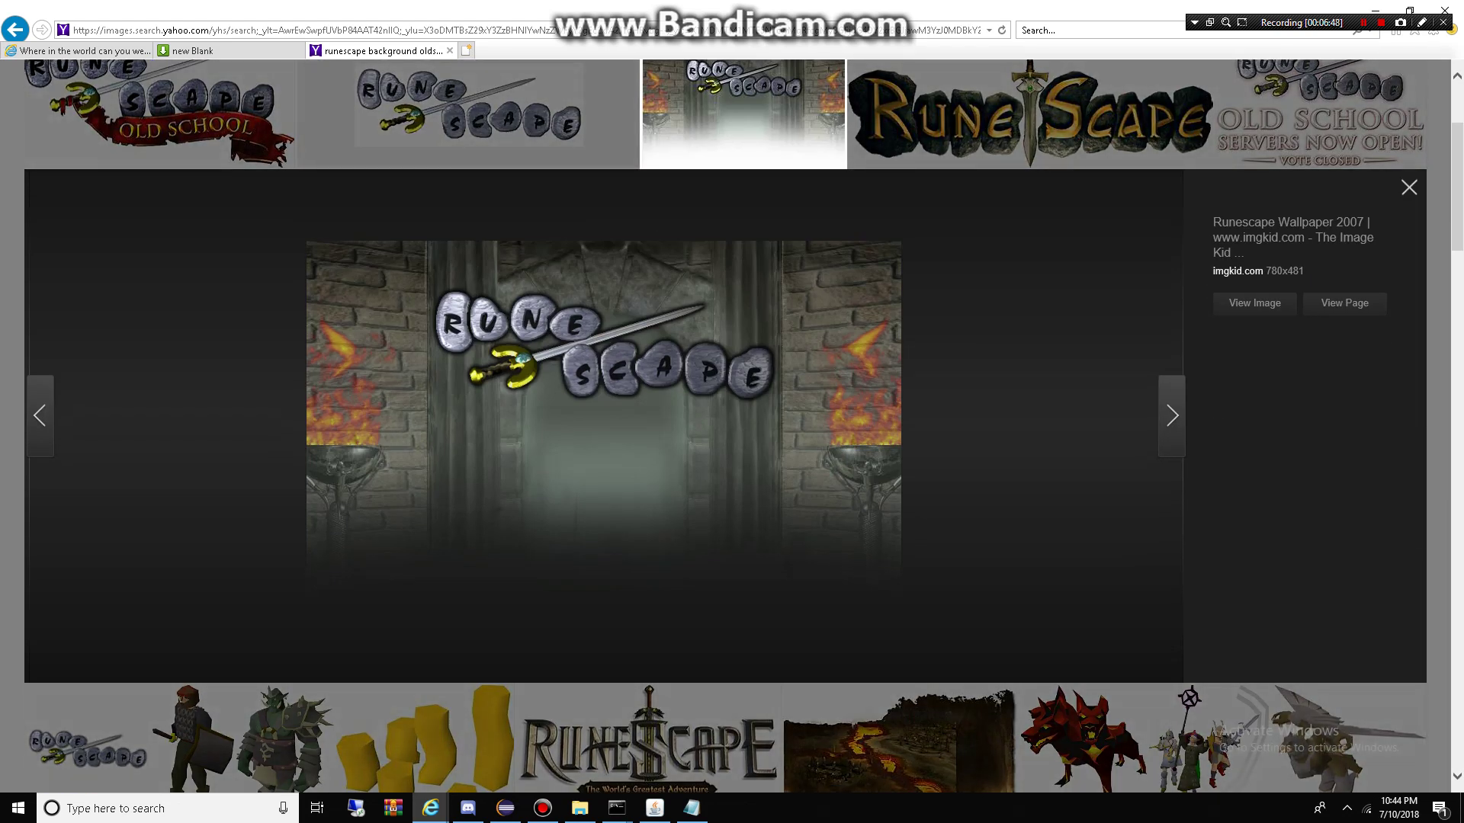
pyautogui.rightClick(500, 402)
pyautogui.click(549, 520)
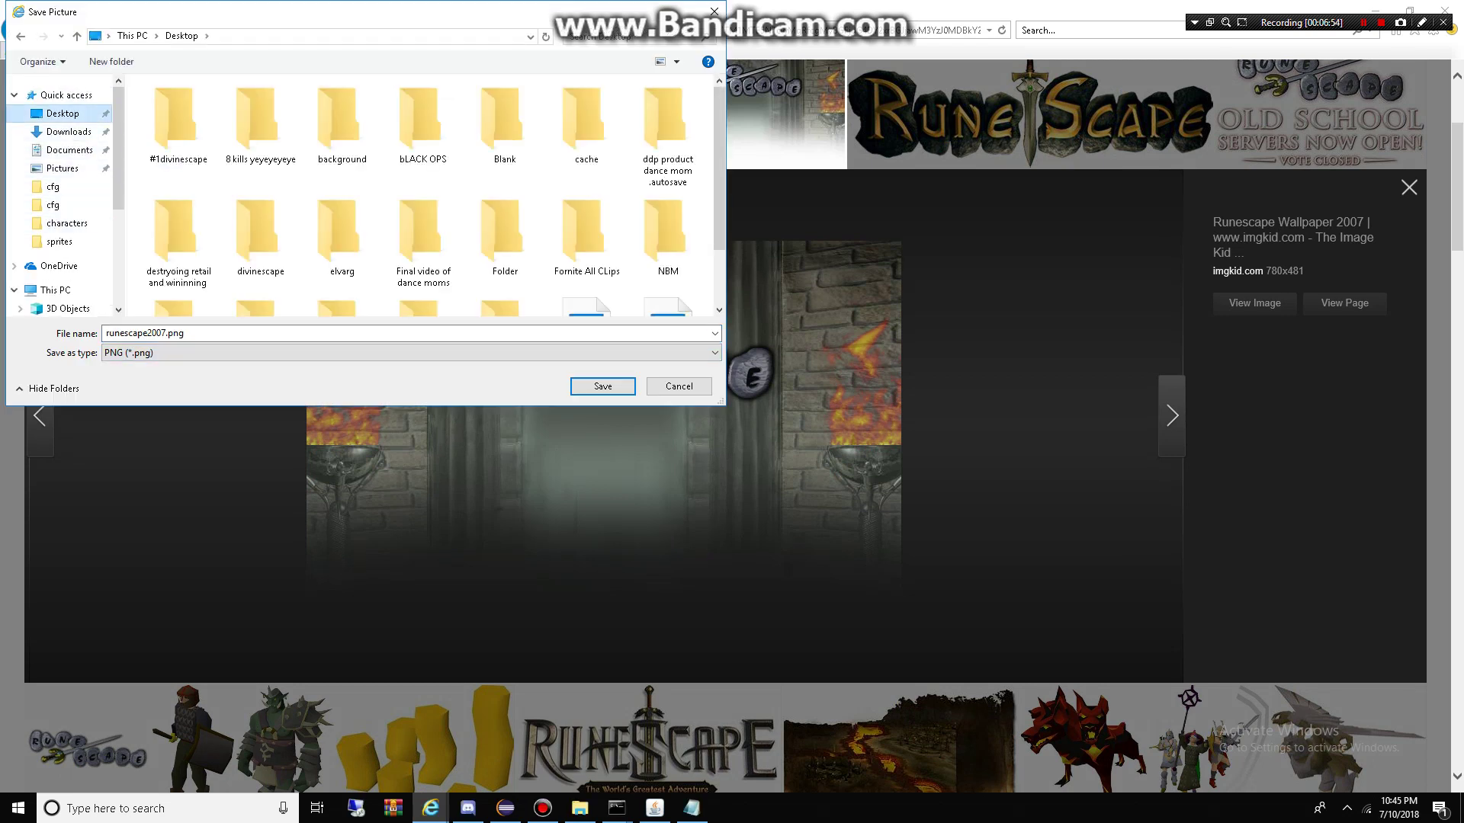
pyautogui.press('Return')
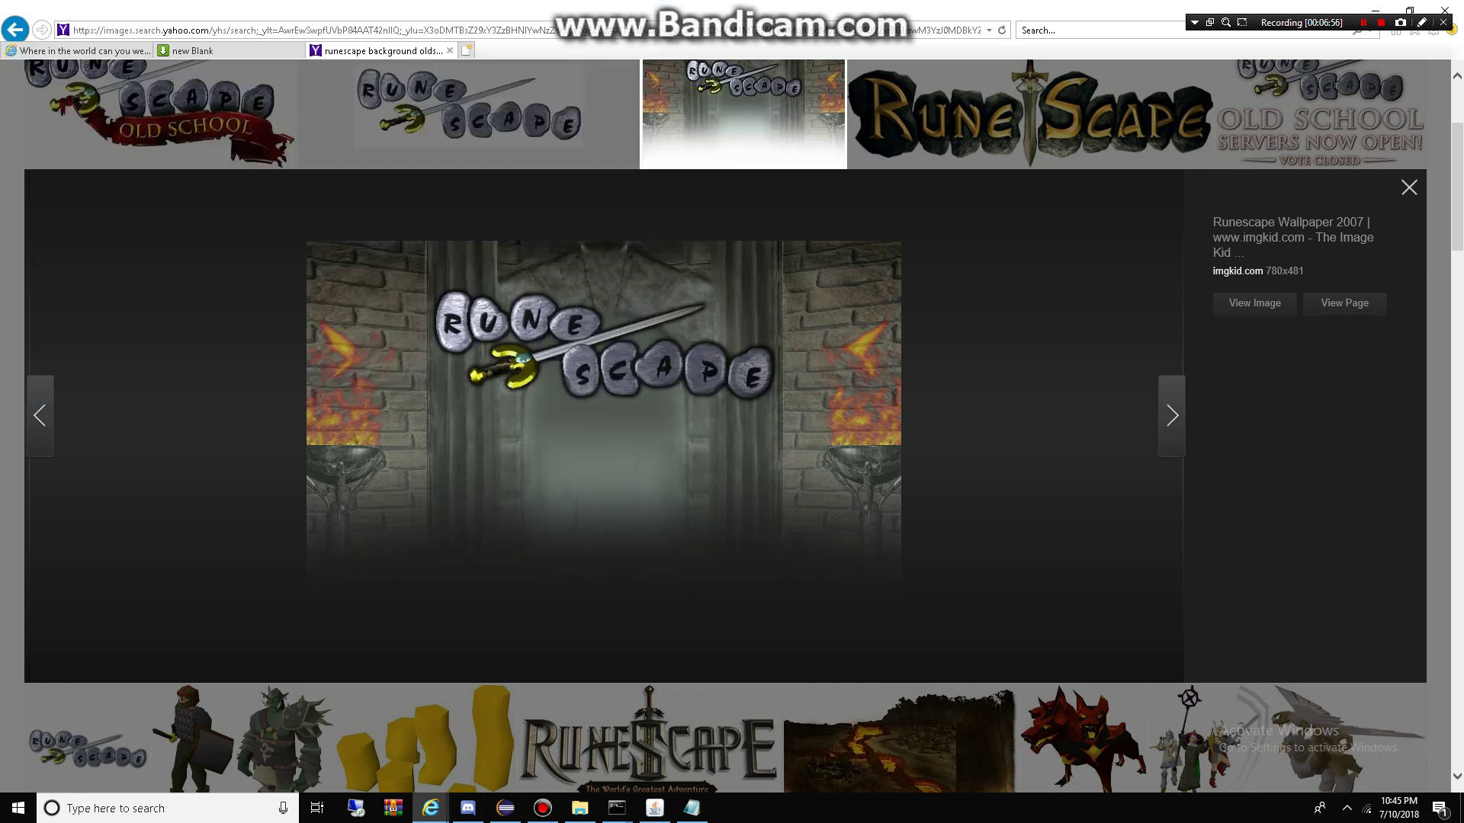
# Step: Preview runescape2007.png on the Desktop, copy it, and go back to the Blank folder
pyautogui.click(1375, 9)
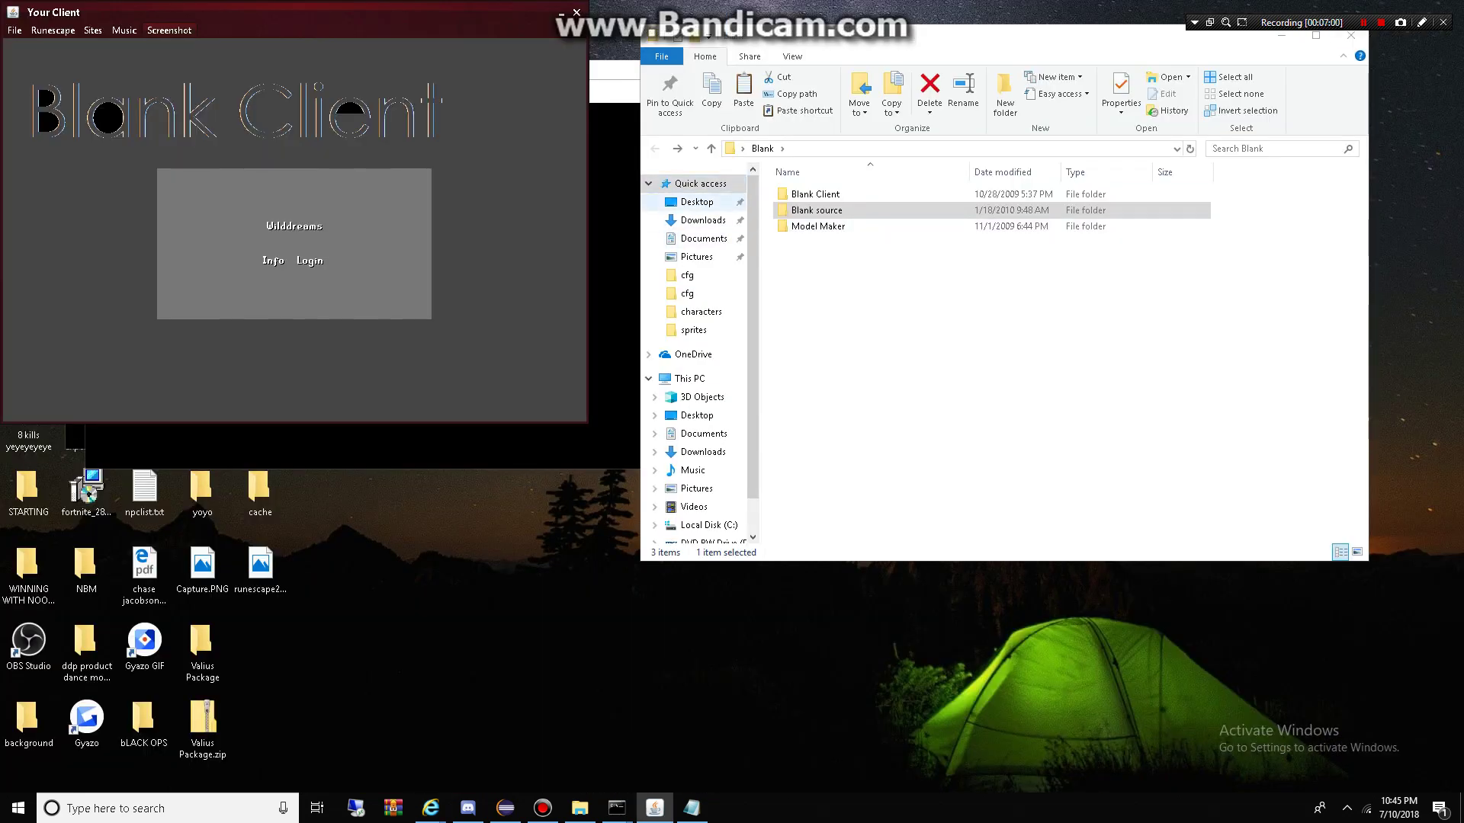
pyautogui.click(696, 201)
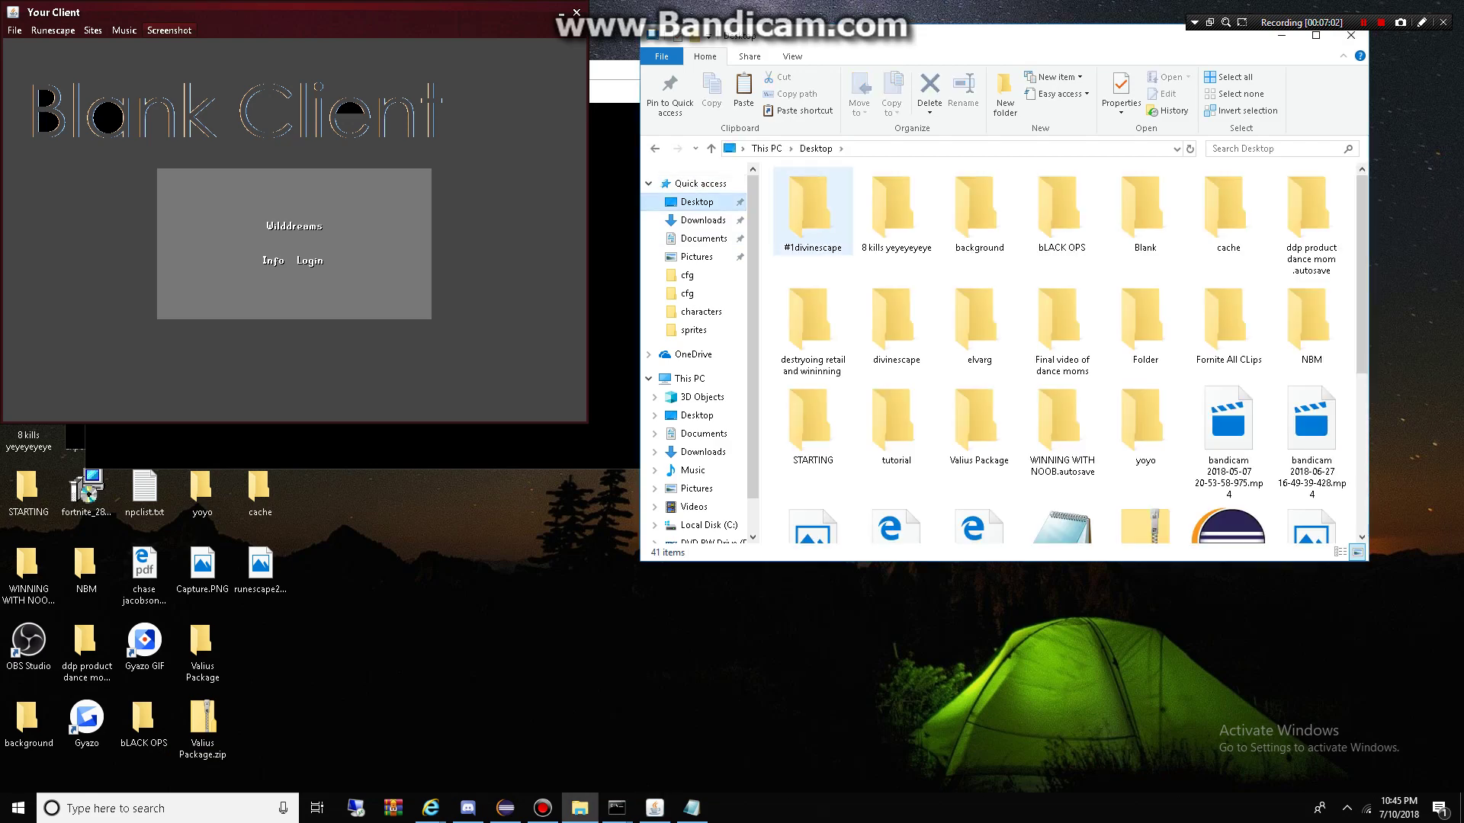
pyautogui.scroll(-3, 813, 229)
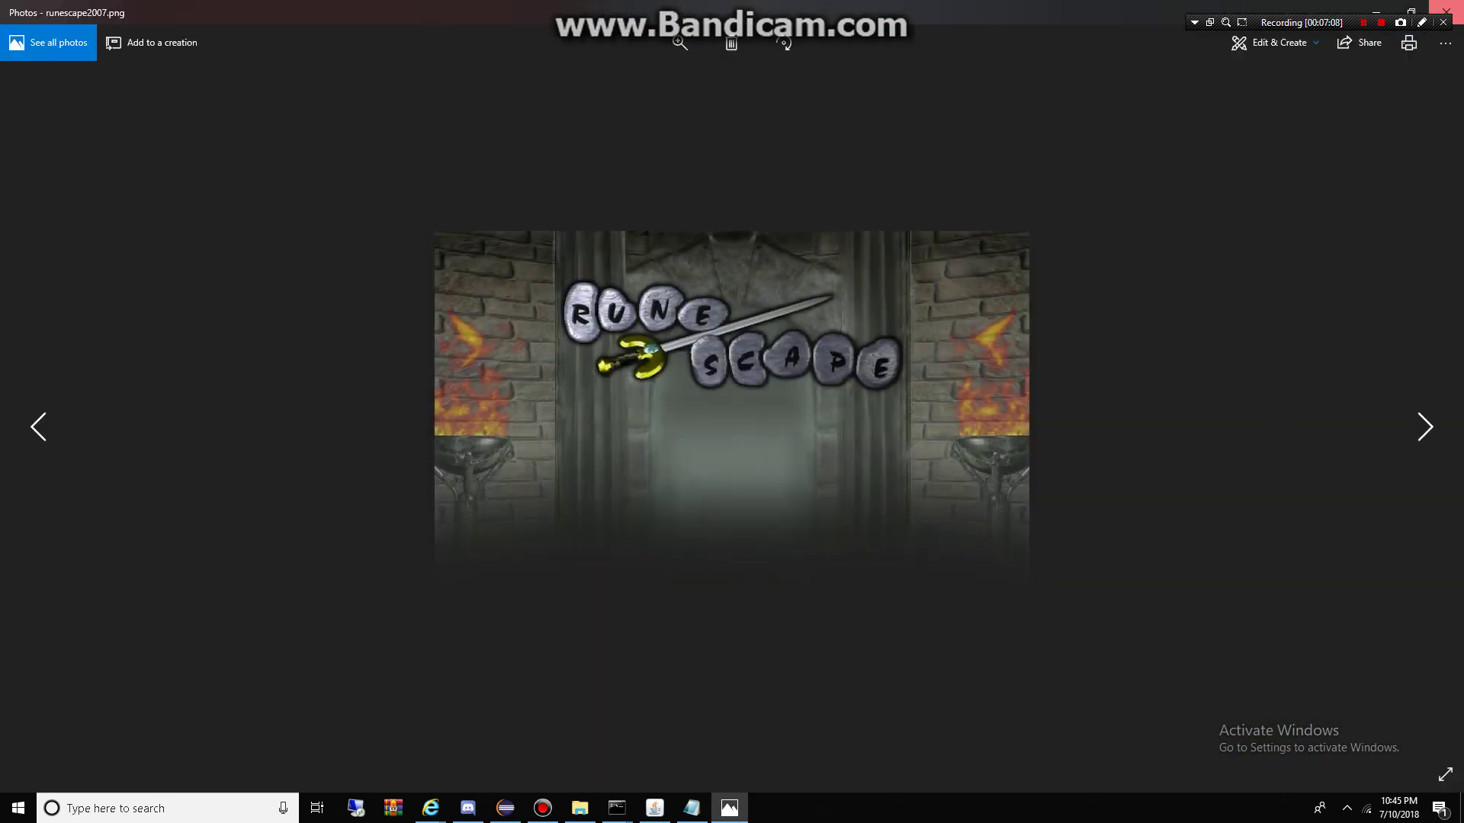
pyautogui.click(1445, 10)
pyautogui.rightClick(263, 564)
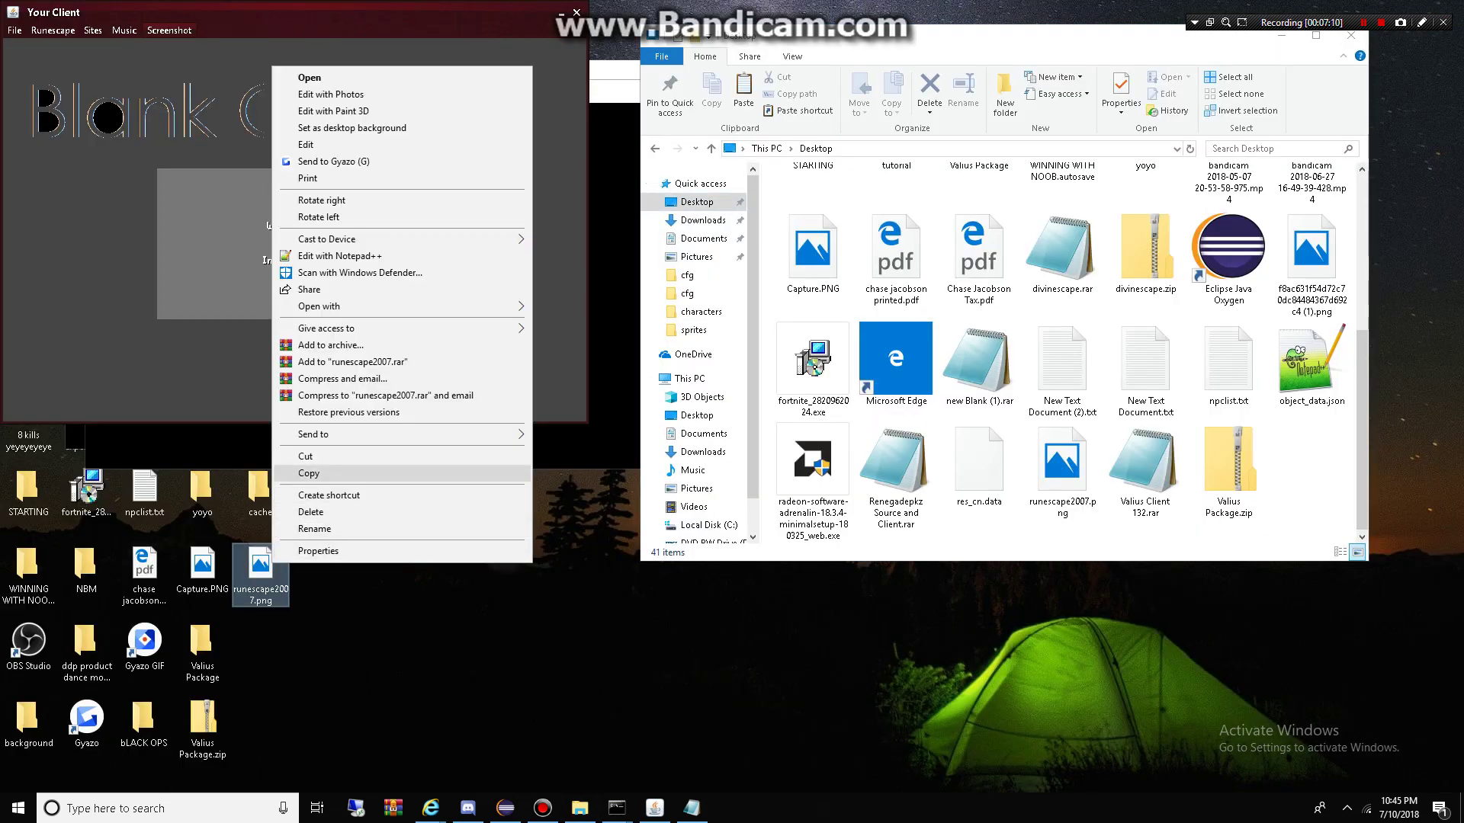
pyautogui.click(298, 473)
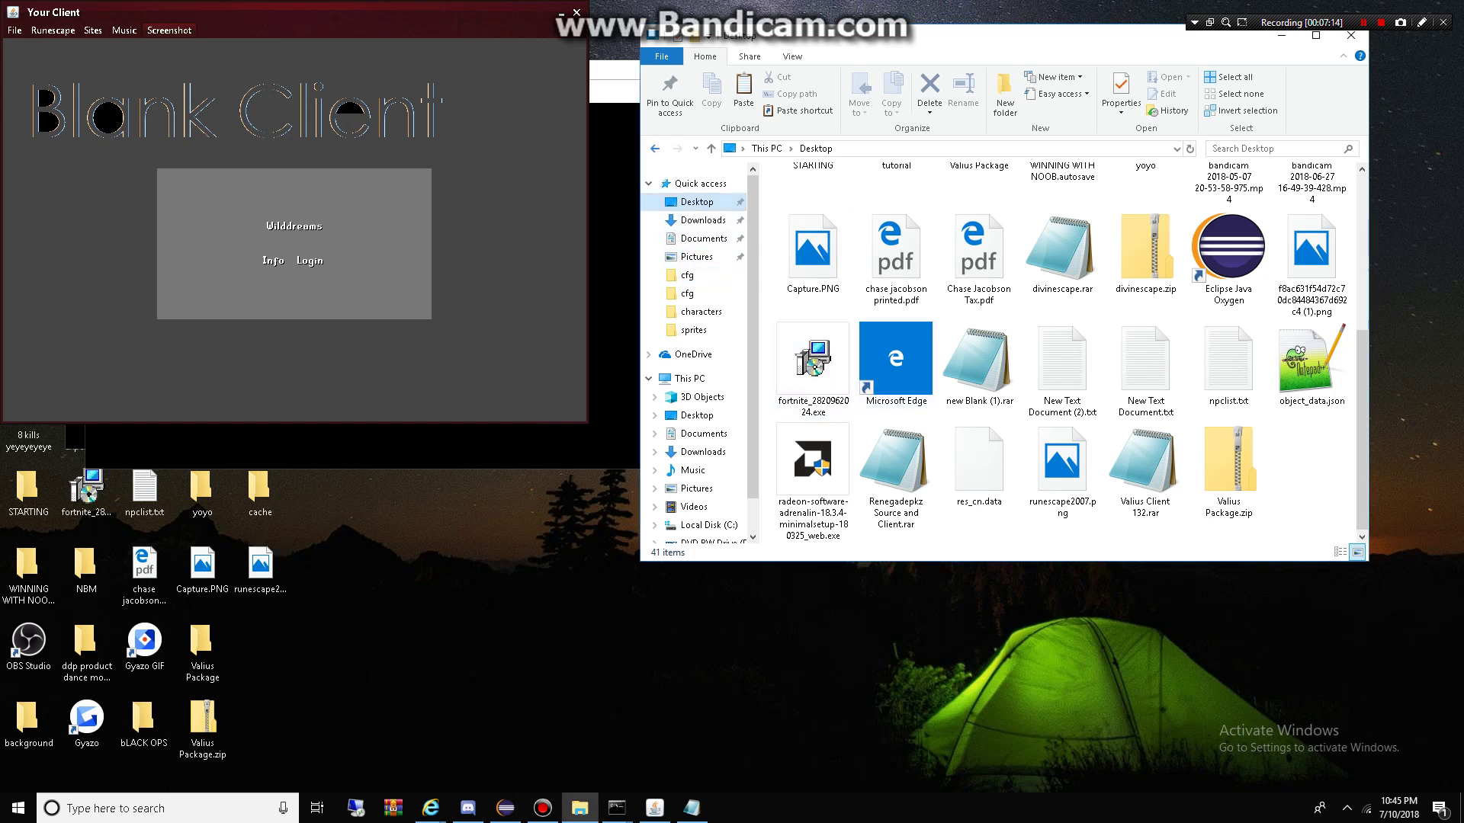
pyautogui.hotkey('alt', 'Left')
# Step: Open Blank Client, close the Ddsspeced server console, and browse the sprites folder
pyautogui.doubleClick(815, 193)
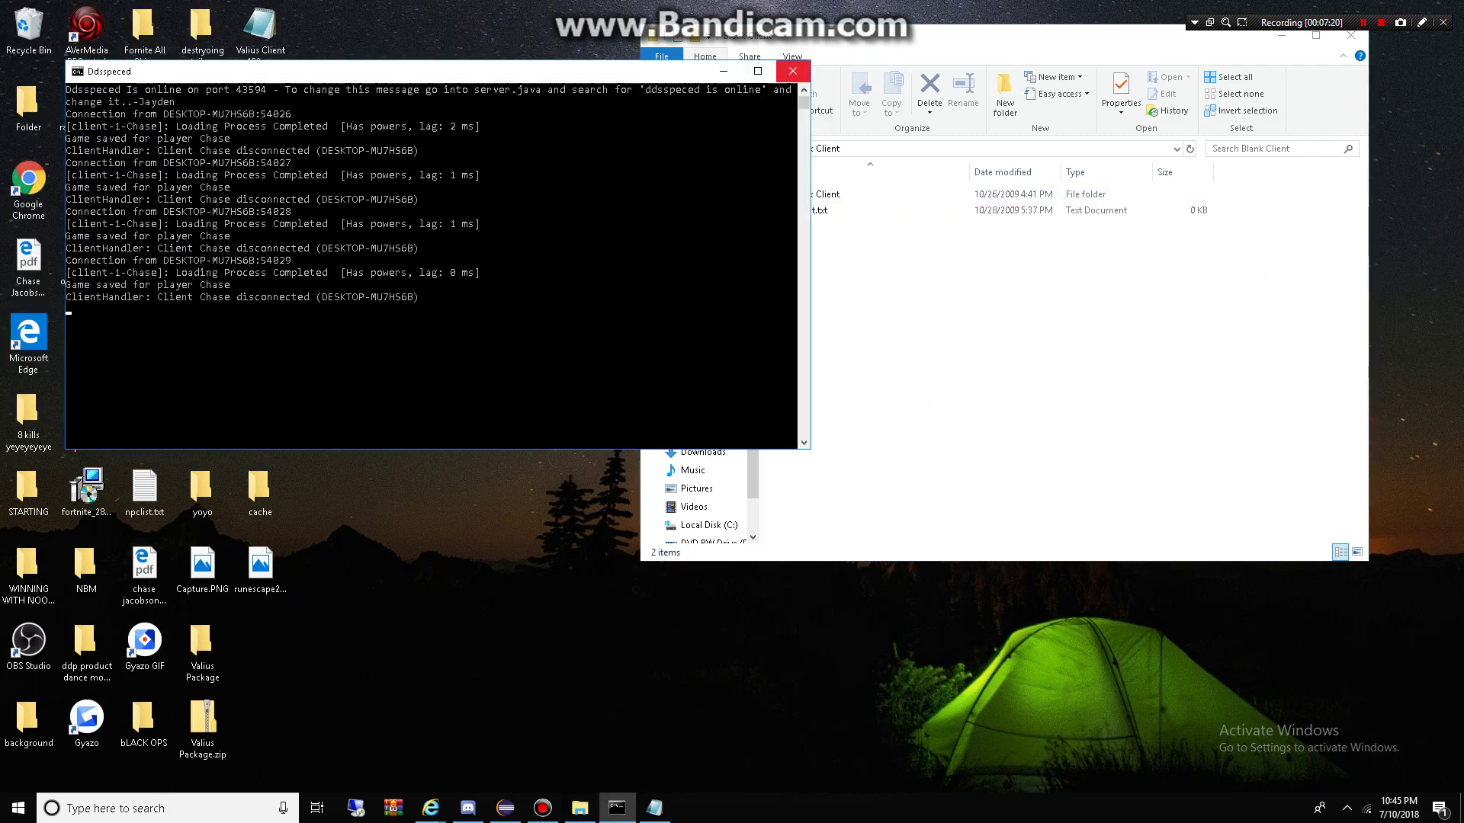
pyautogui.click(793, 70)
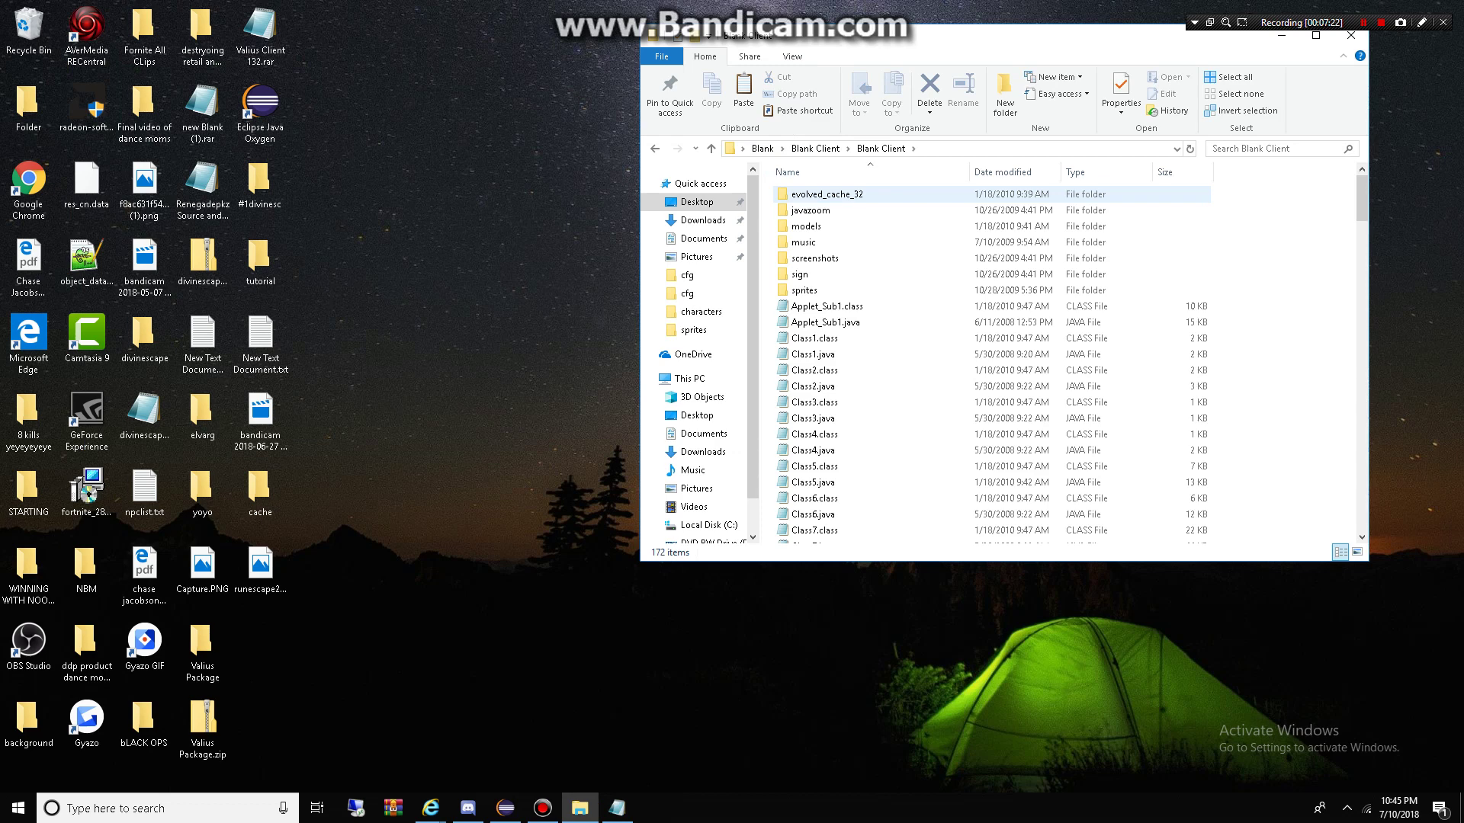
pyautogui.press('Up')
pyautogui.press('Up')
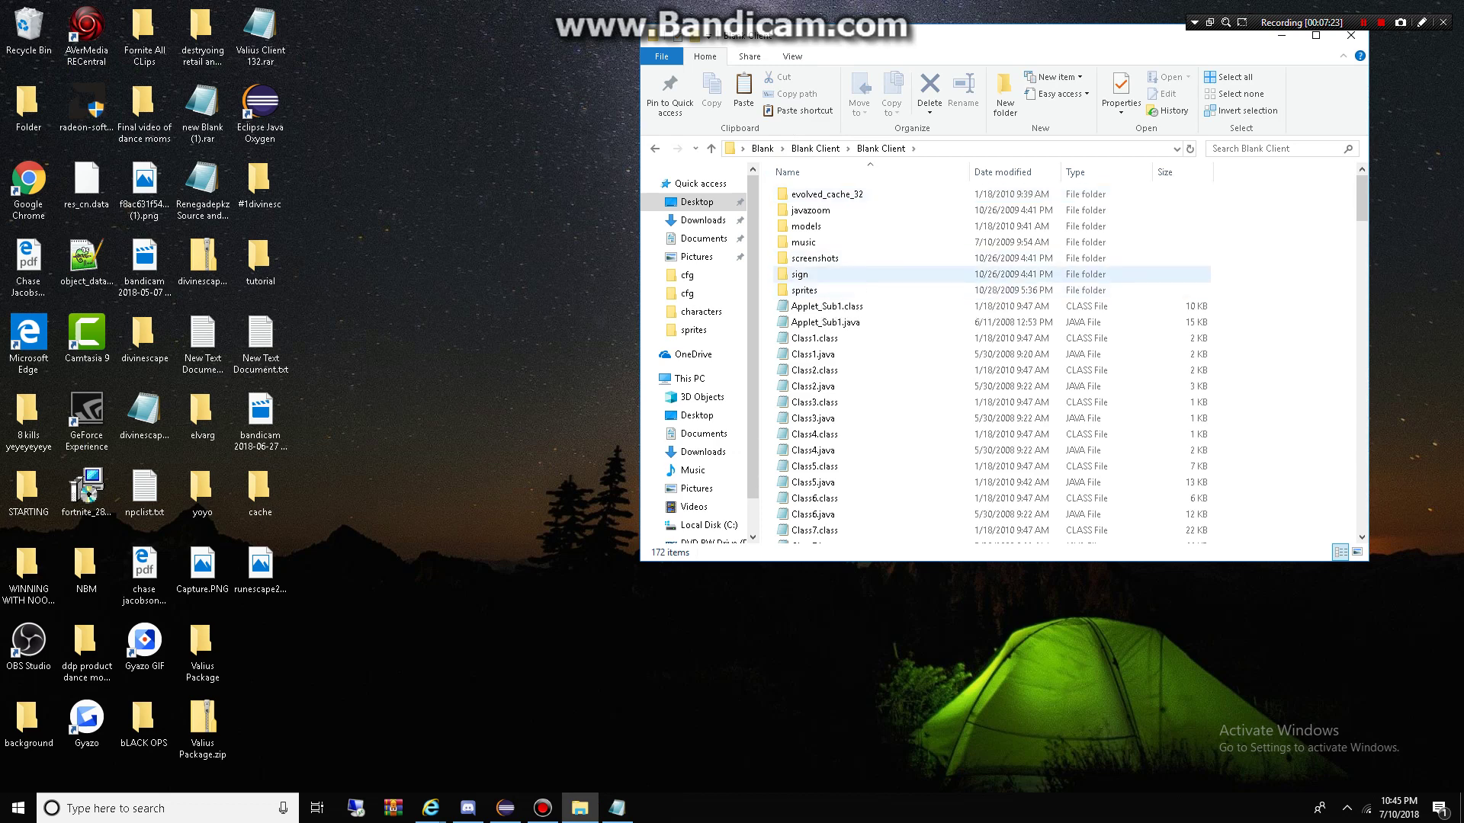
pyautogui.press('Down')
pyautogui.press('Down')
pyautogui.press('Return')
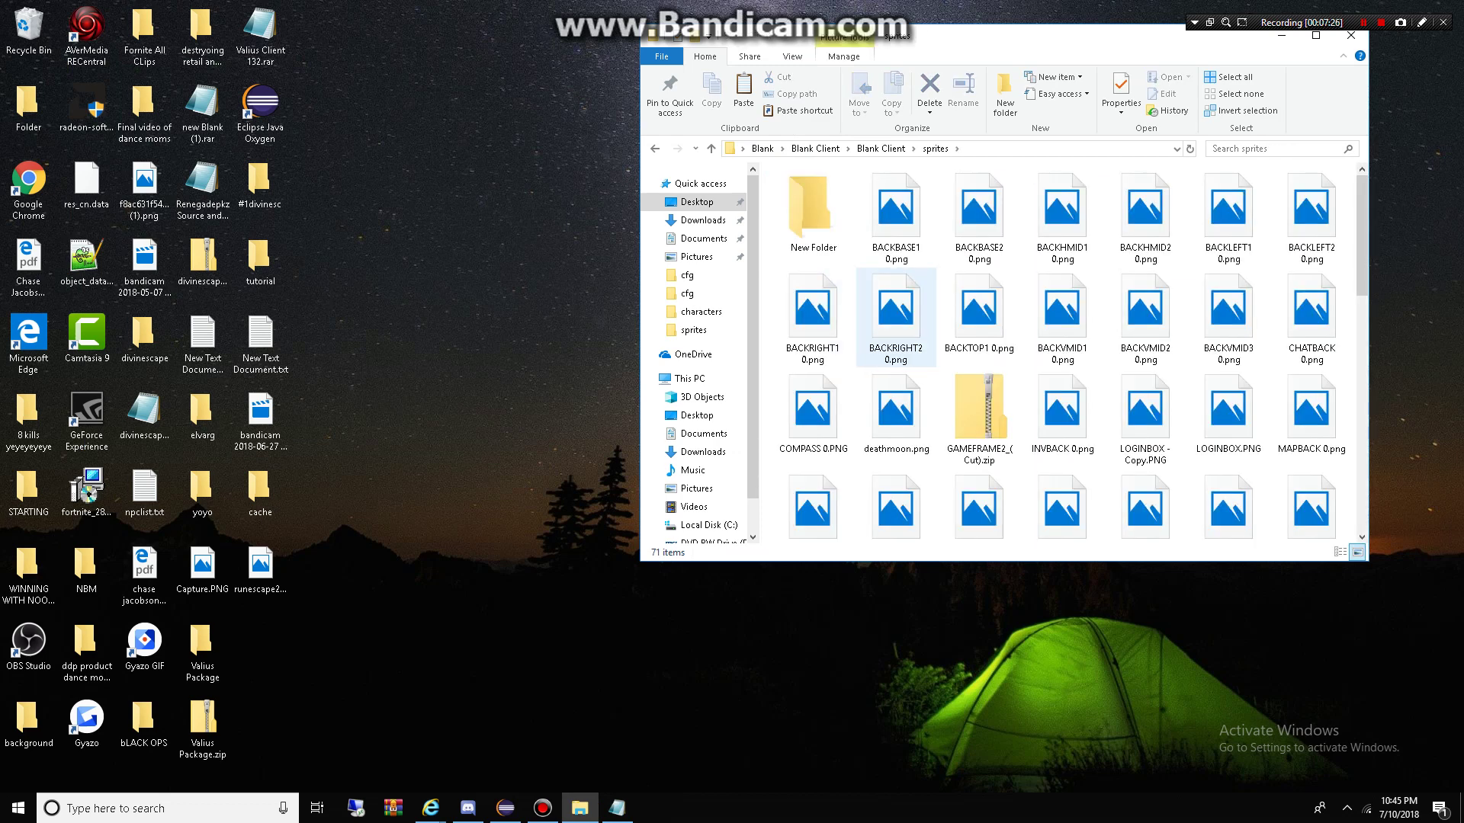
pyautogui.scroll(-3, 895, 362)
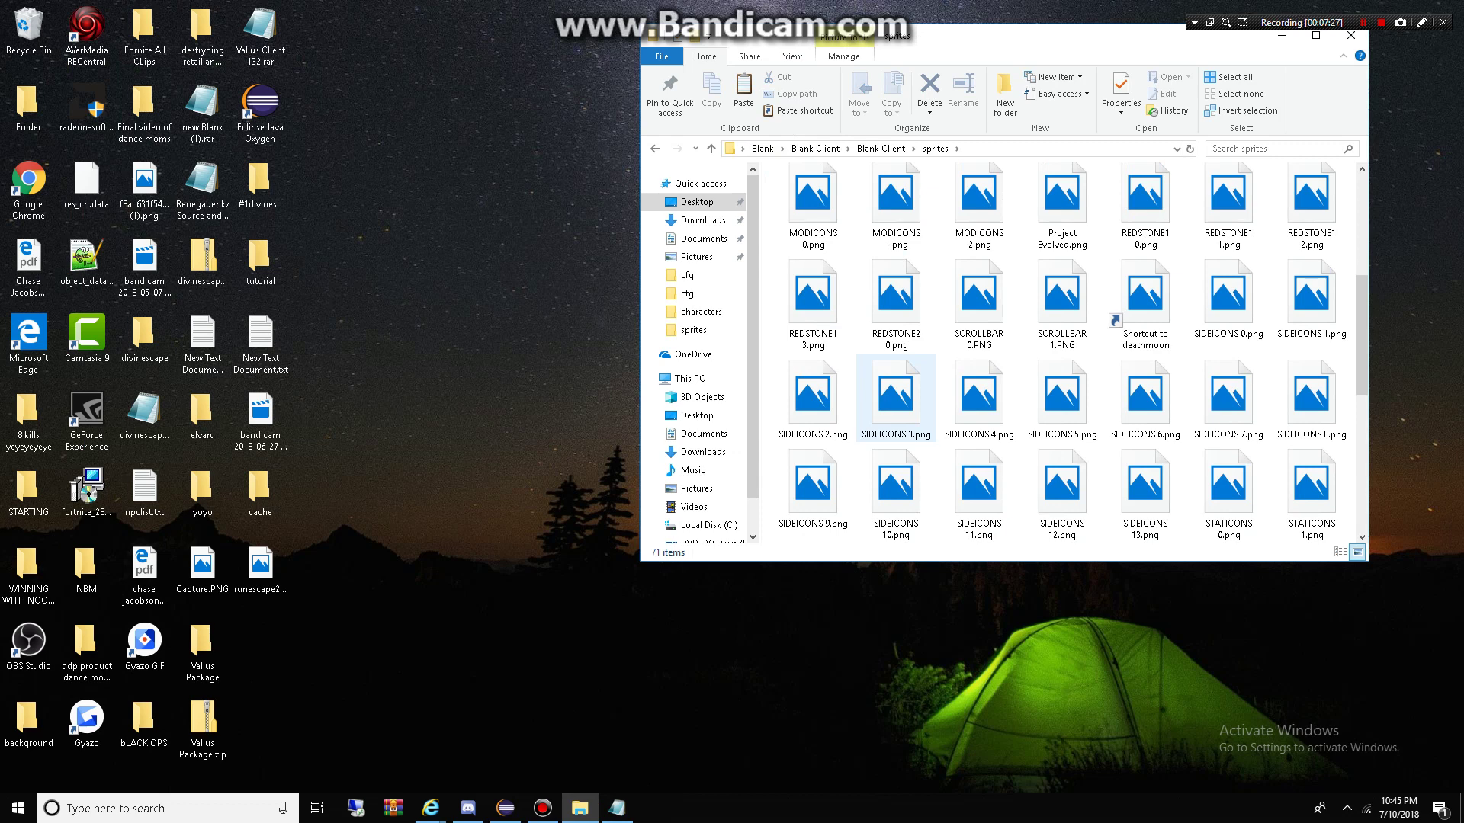
pyautogui.scroll(1, 984, 389)
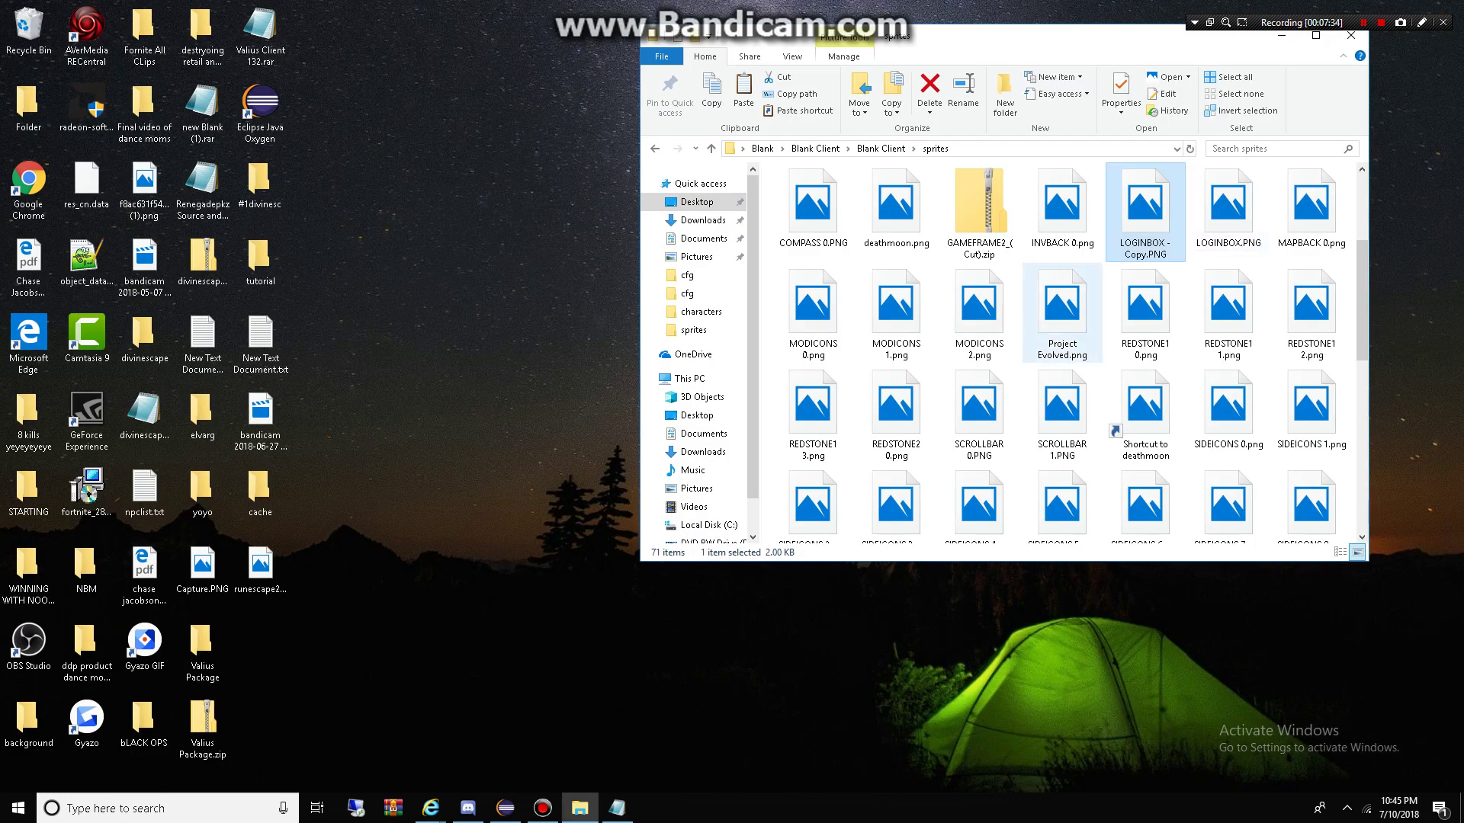
pyautogui.scroll(2, 1062, 320)
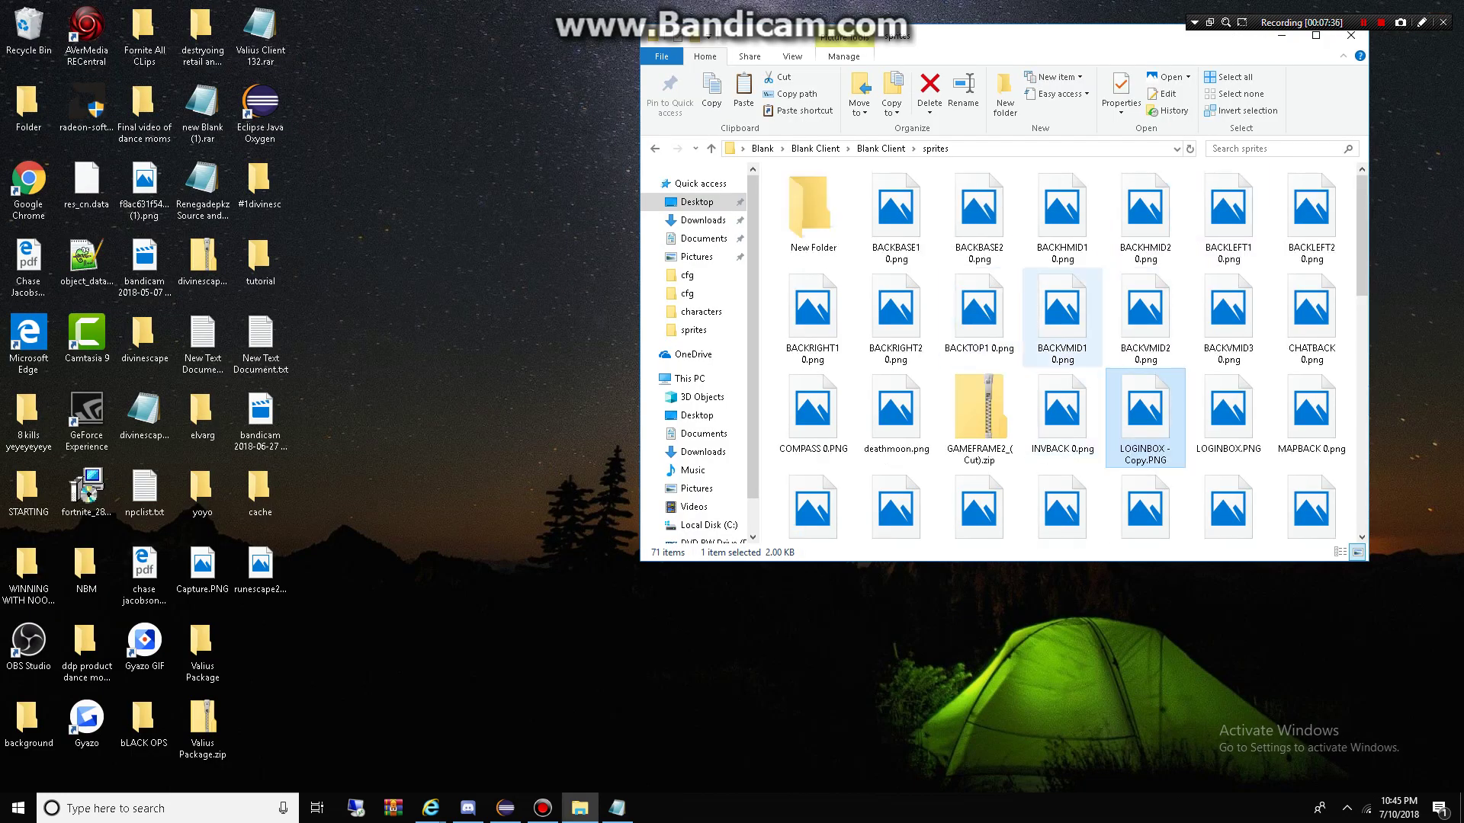
pyautogui.scroll(-7, 1062, 411)
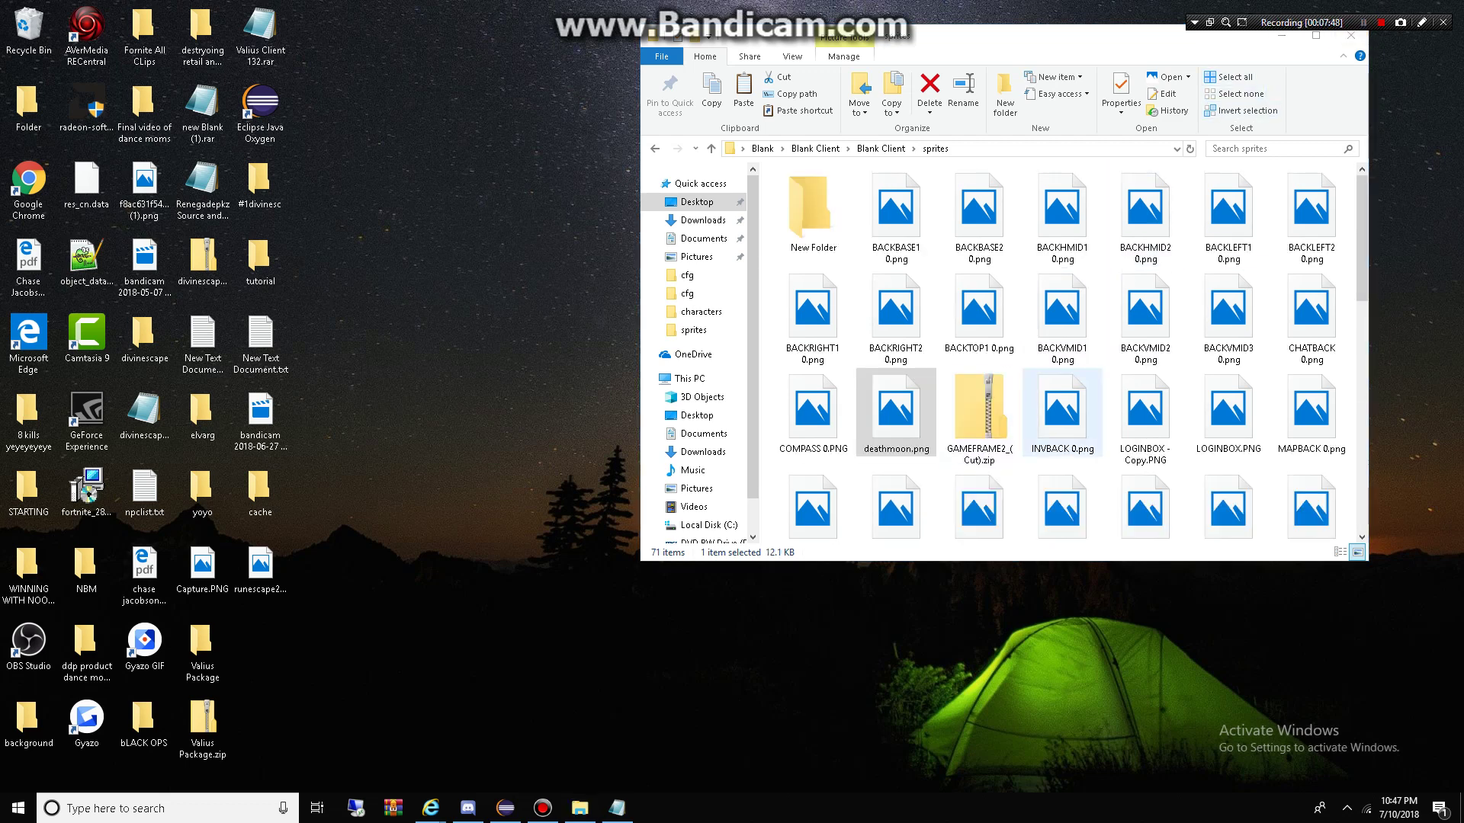
pyautogui.hotkey('shift', 'F12')
pyautogui.hotkey('shift', 'F12')
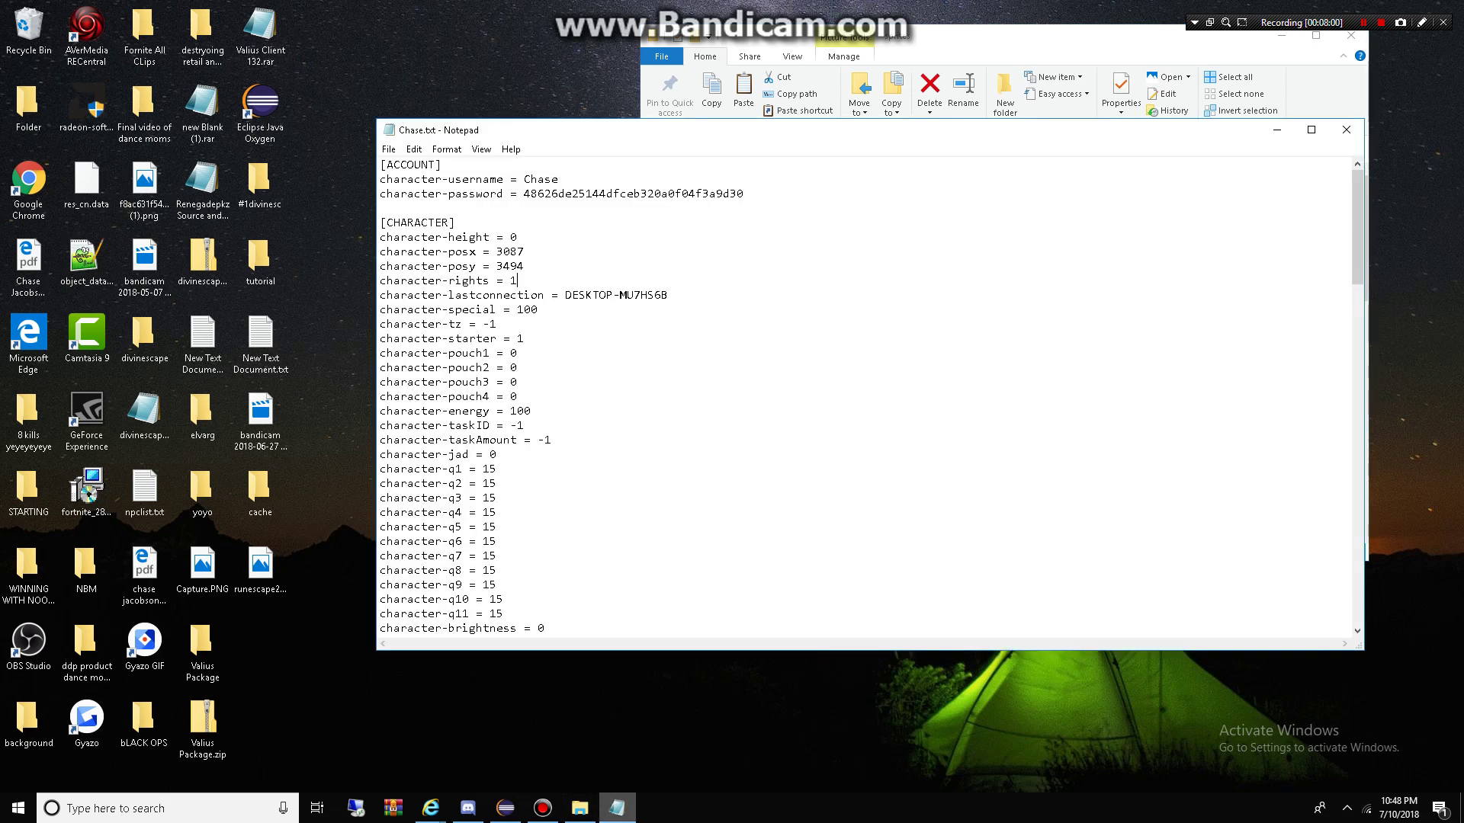
# Step: Copy runescape2007.png from the desktop and paste it into the sprites folder
pyautogui.scroll(-10, 813, 412)
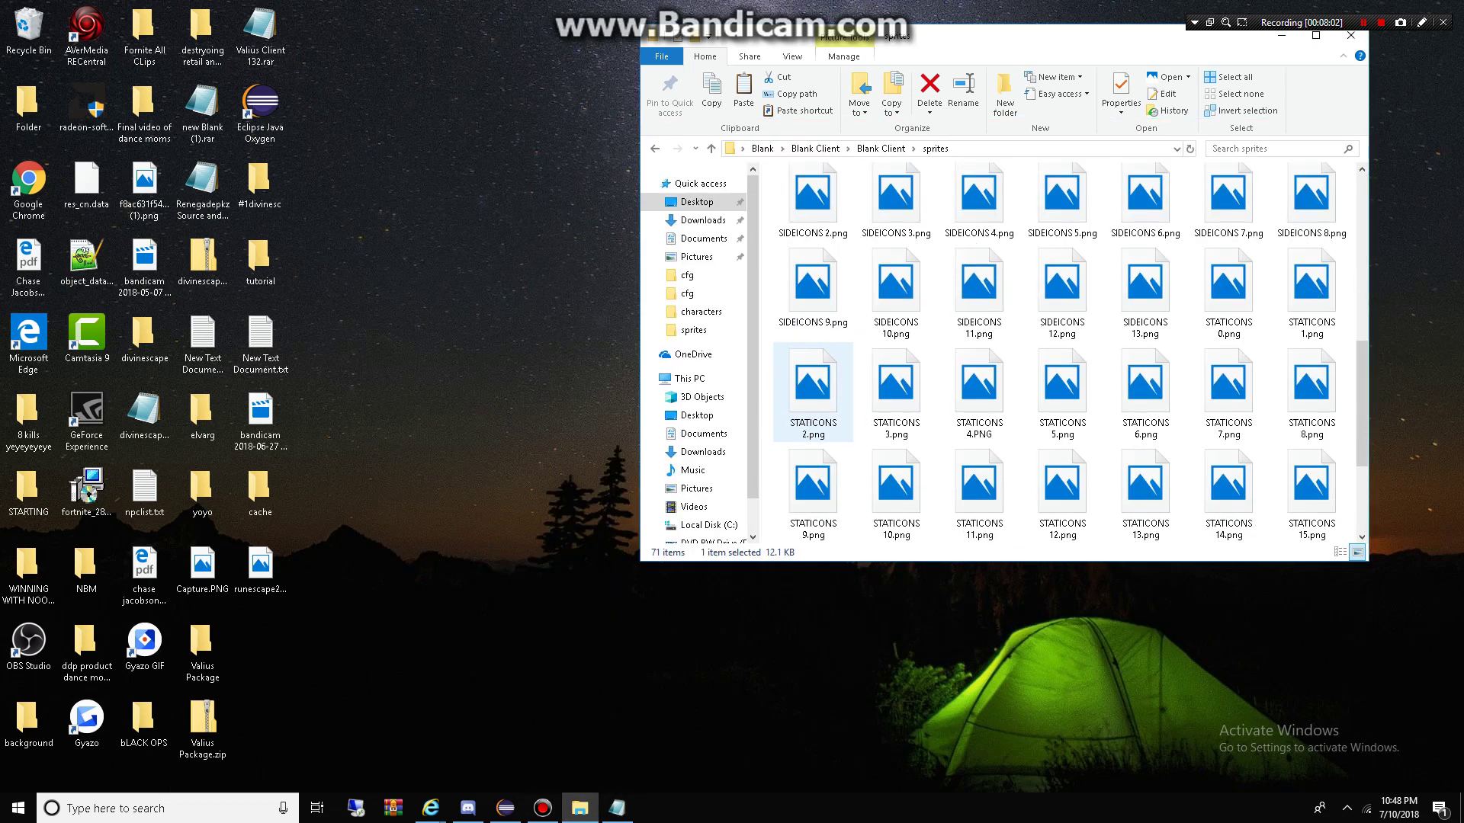
pyautogui.rightClick(251, 567)
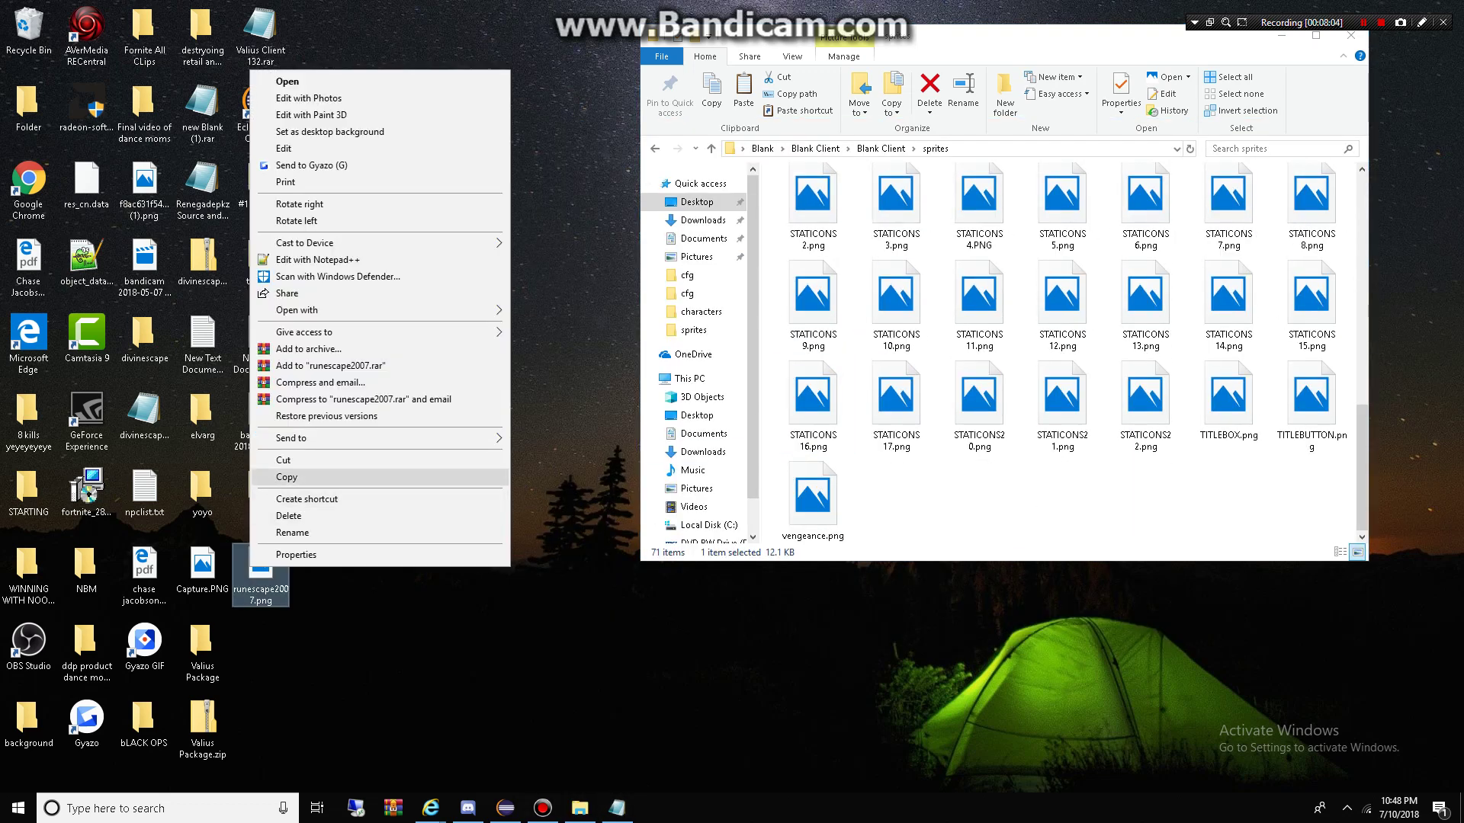
pyautogui.click(289, 478)
pyautogui.scroll(10, 1068, 351)
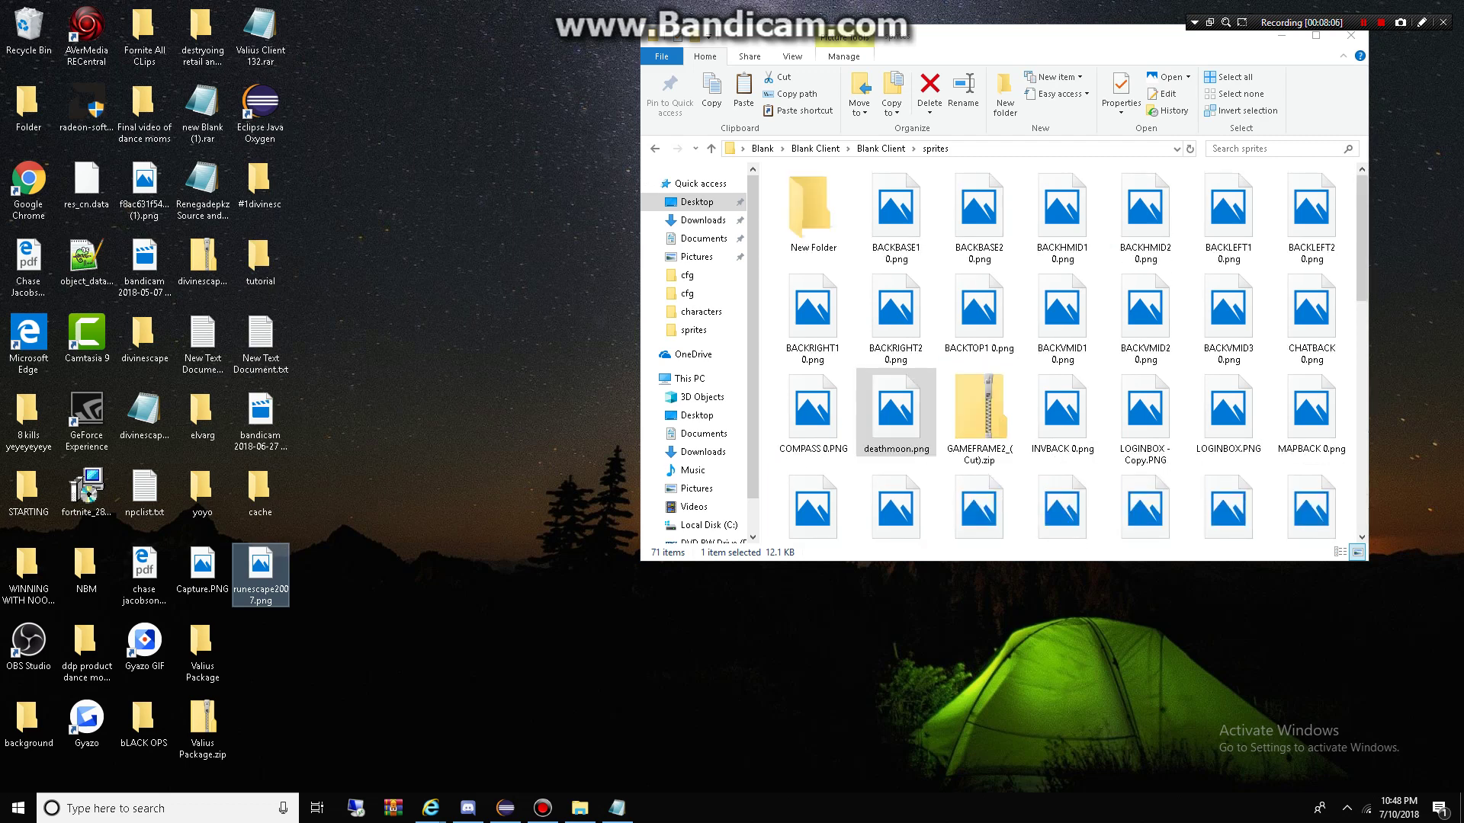
pyautogui.scroll(-3, 895, 412)
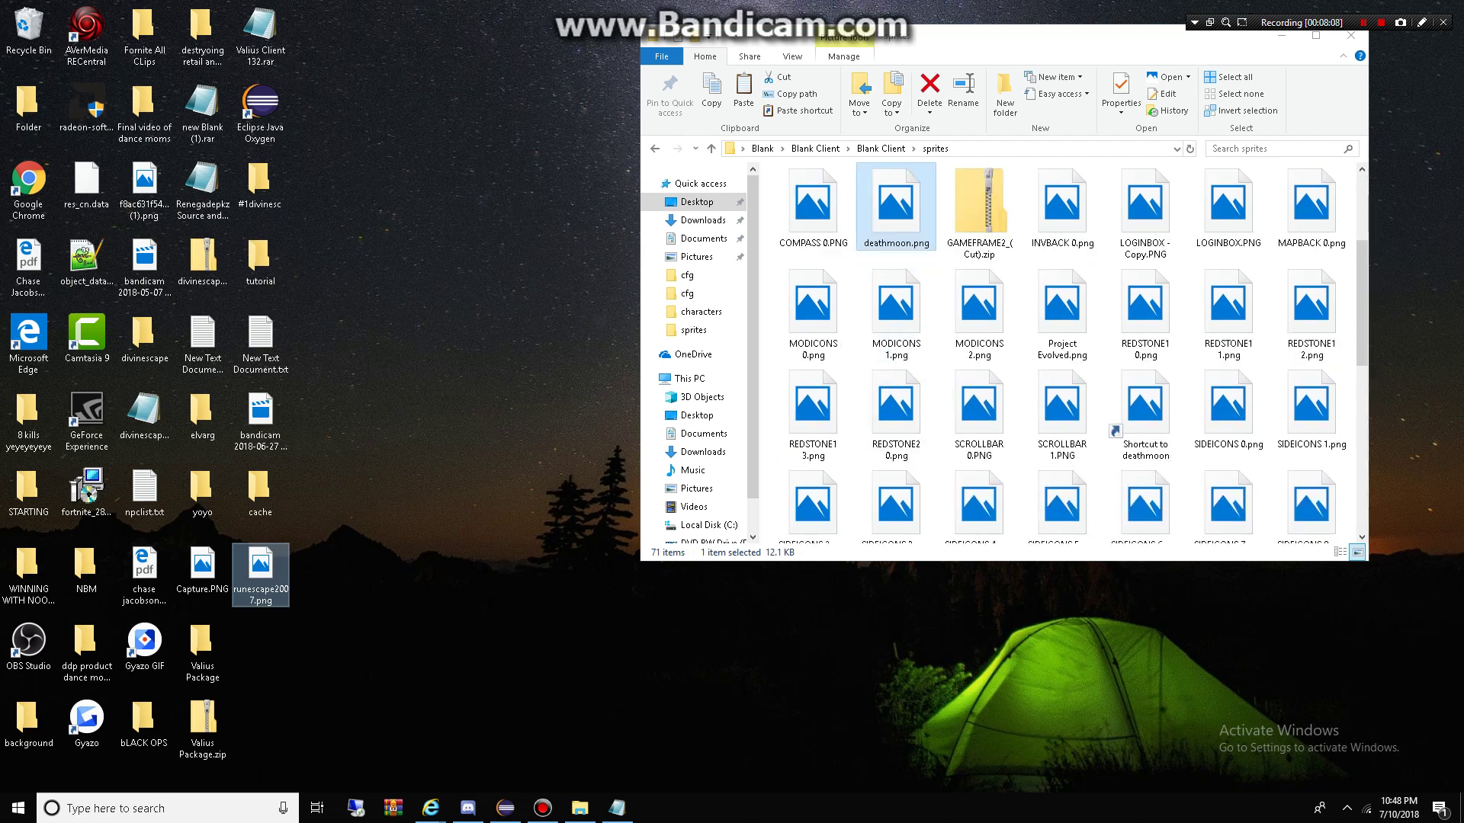
pyautogui.scroll(-8, 1067, 351)
pyautogui.rightClick(953, 491)
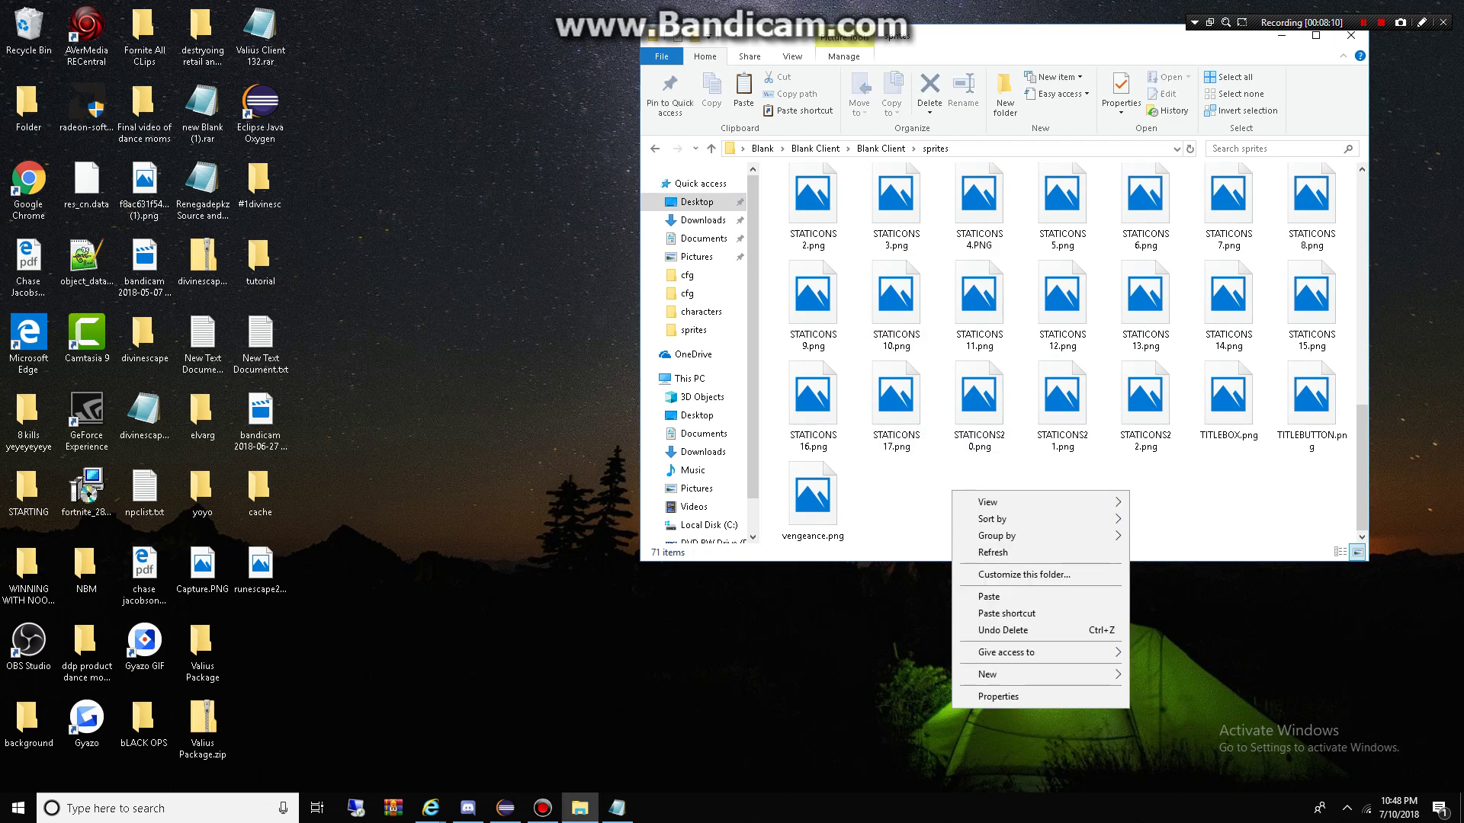
pyautogui.click(989, 596)
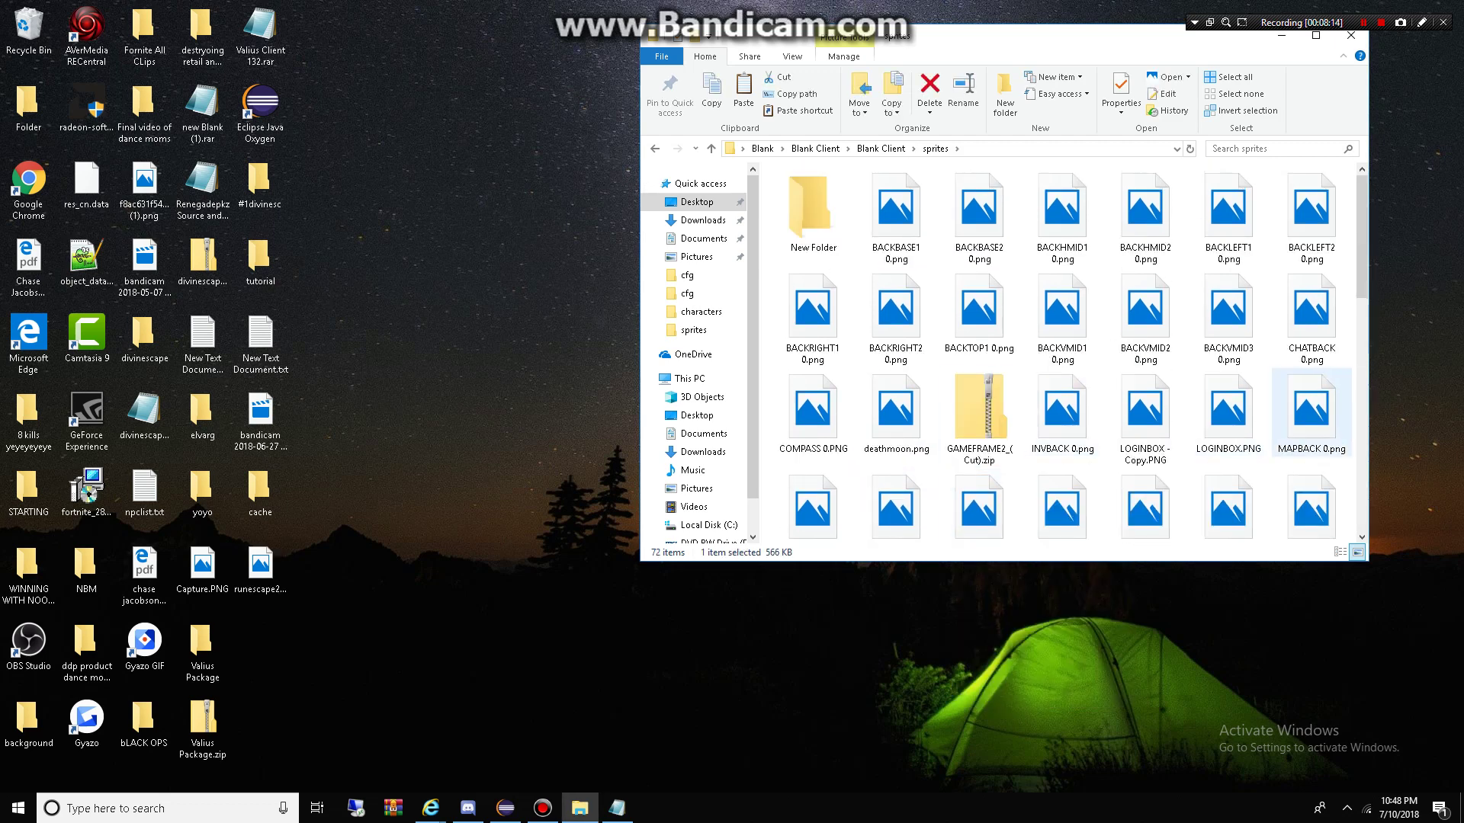
# Step: Locate runescape2007.png in sprites and bring up its file actions
pyautogui.scroll(-8, 979, 415)
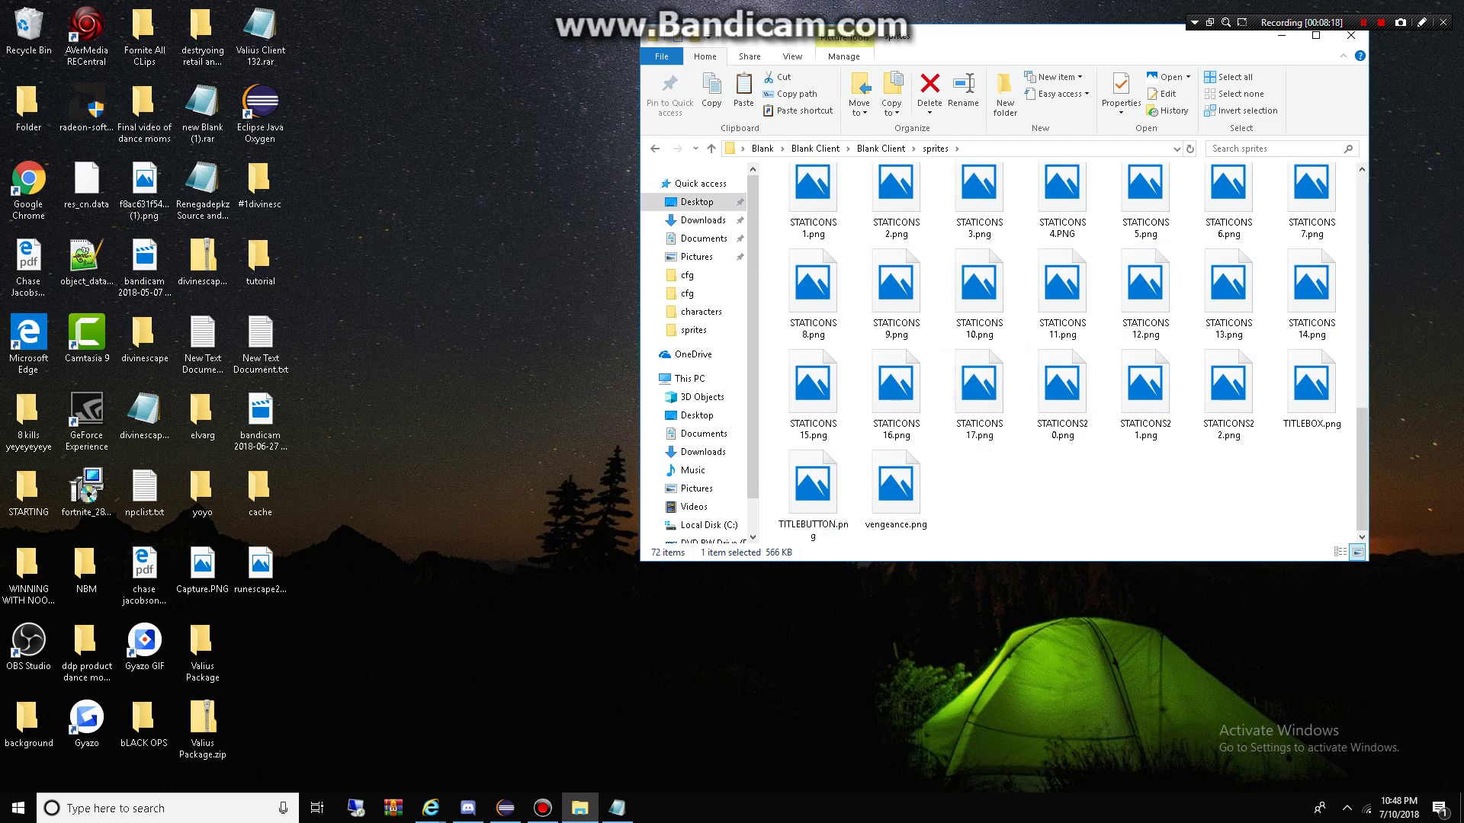
pyautogui.scroll(2, 1062, 392)
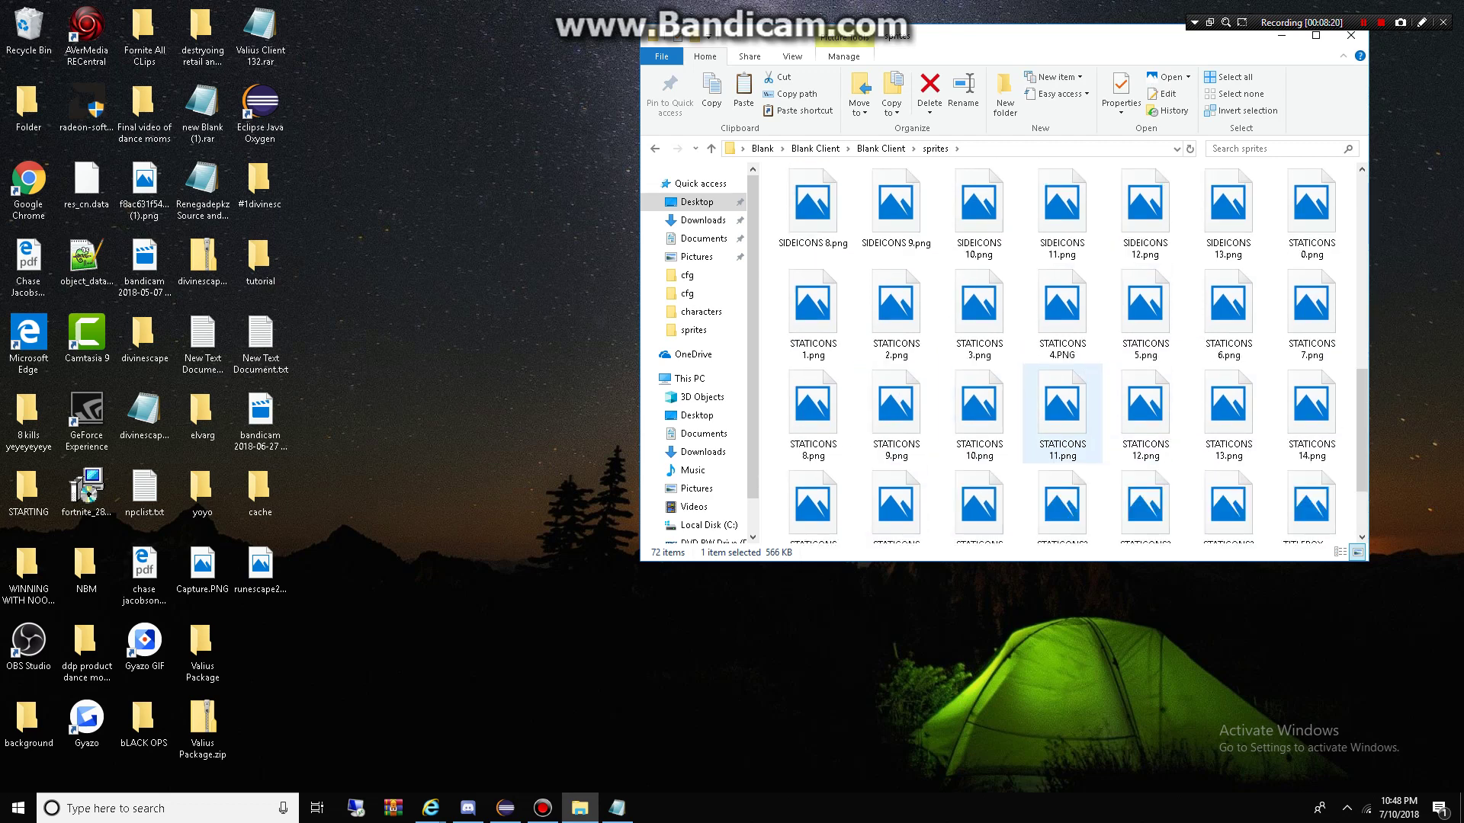
pyautogui.scroll(4, 1062, 412)
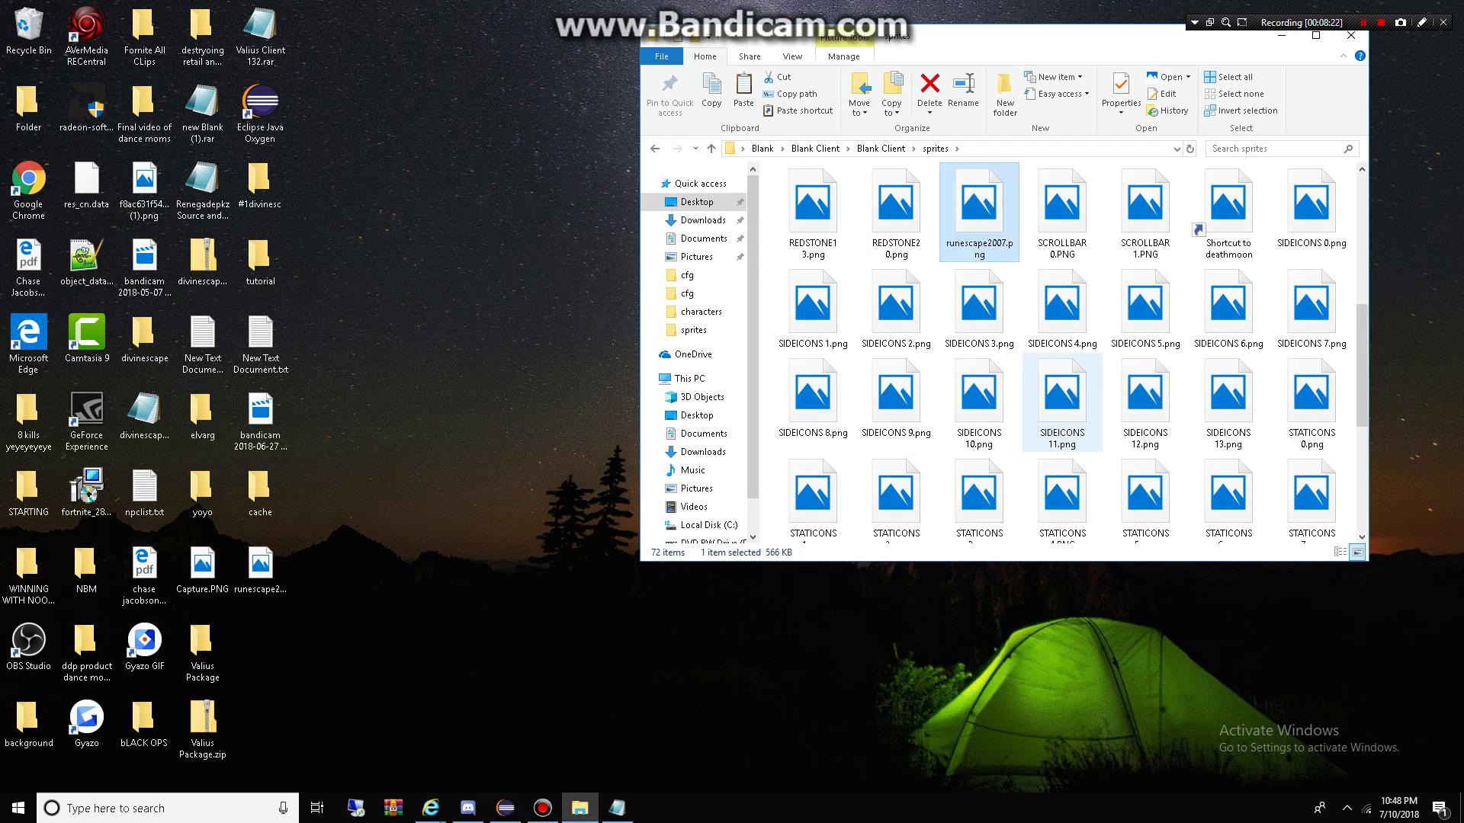
pyautogui.rightClick(970, 215)
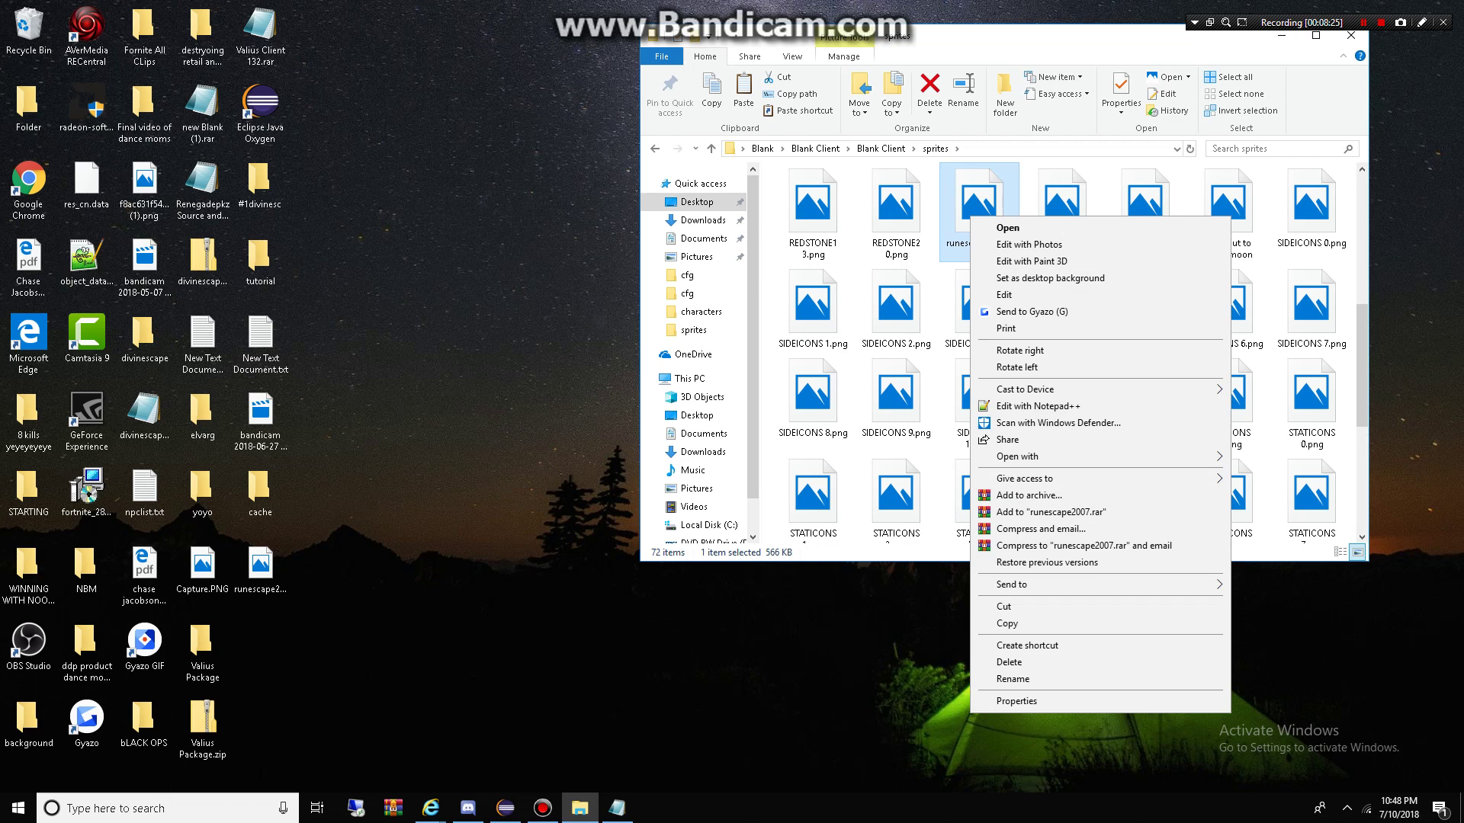
# Step: Delete the old deathmoon.png from the sprites folder
pyautogui.click(854, 321)
pyautogui.scroll(5, 896, 320)
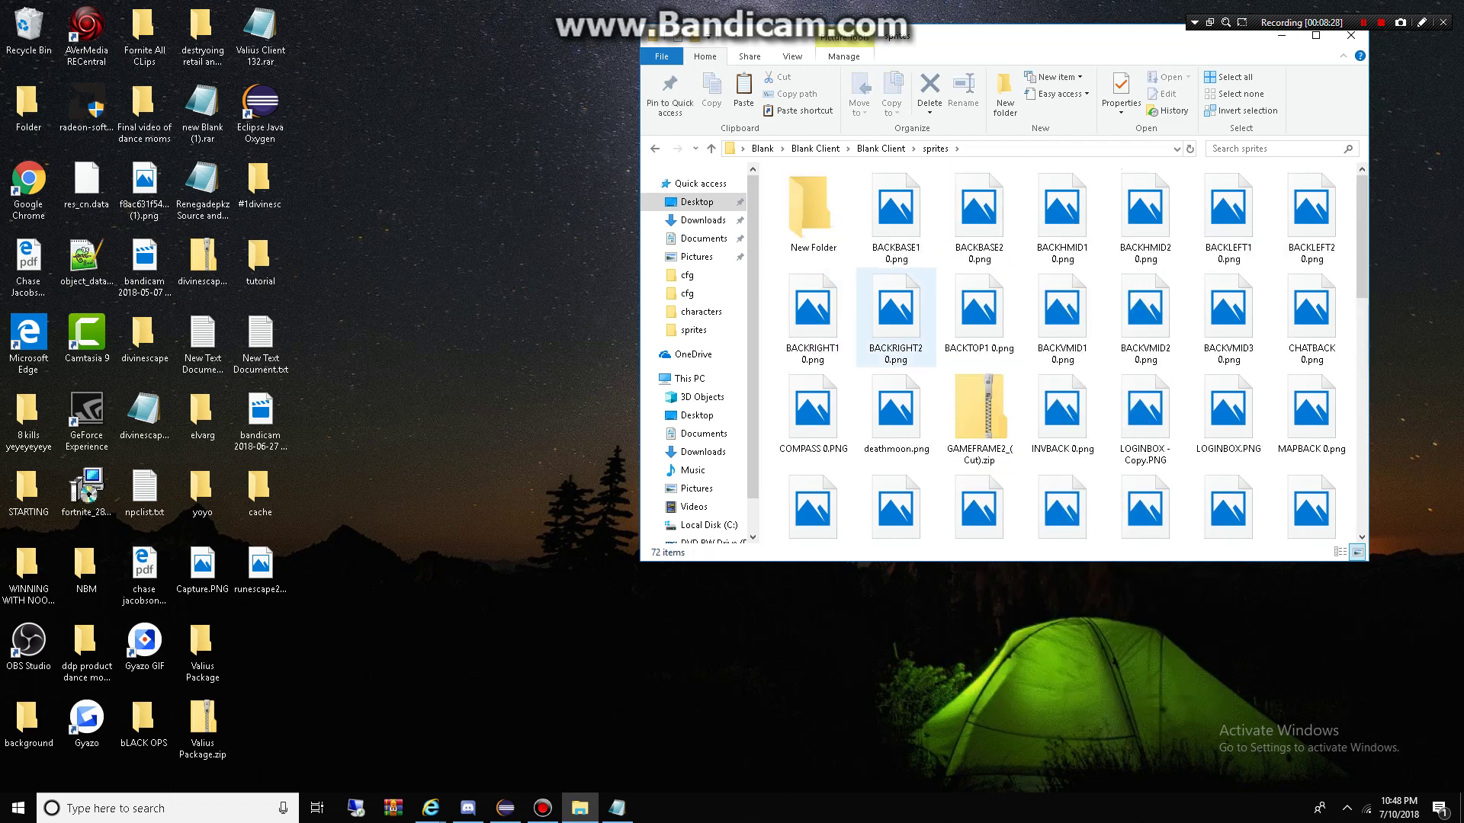
pyautogui.rightClick(897, 412)
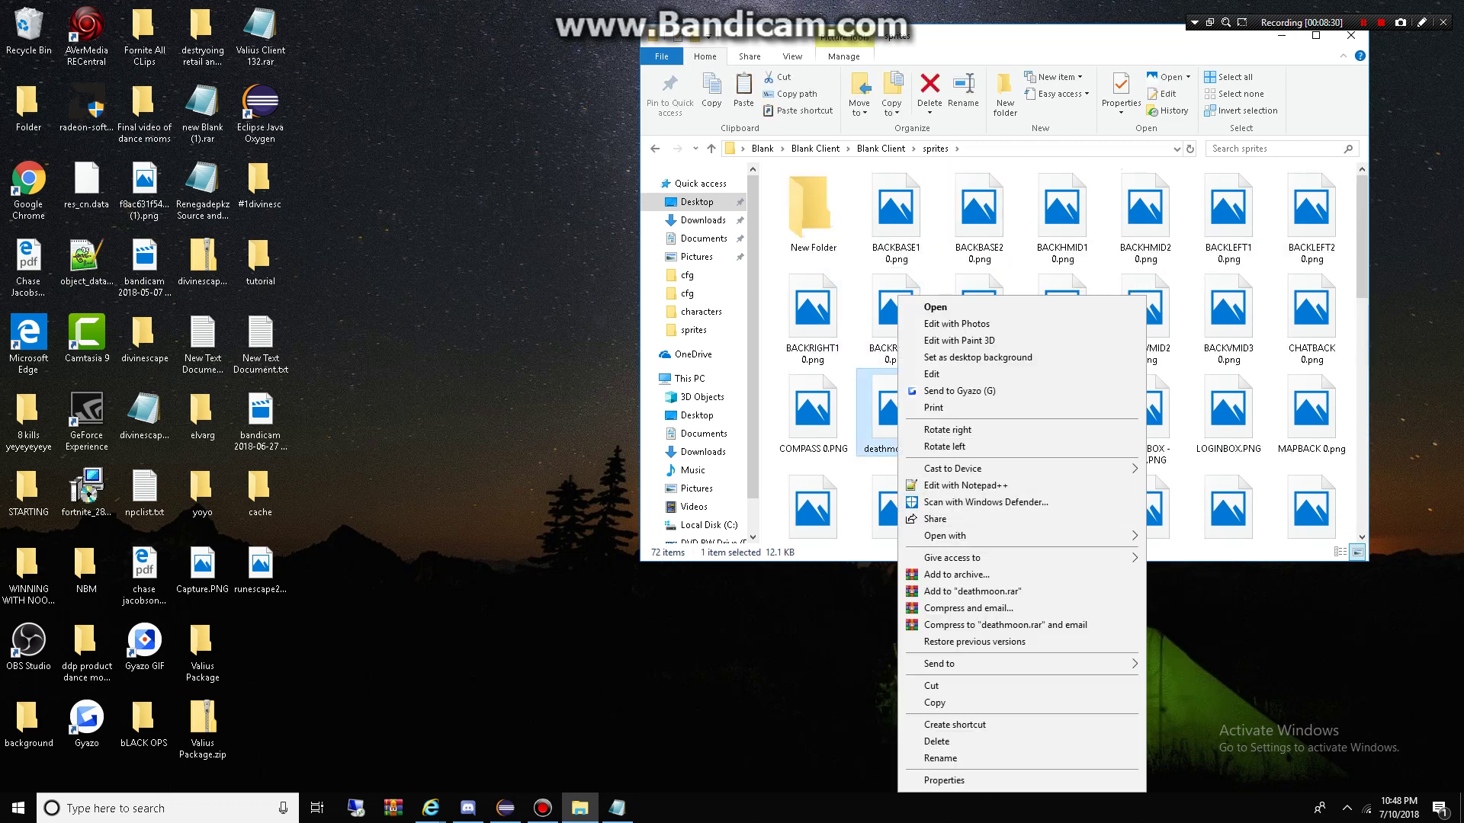
pyautogui.click(812, 412)
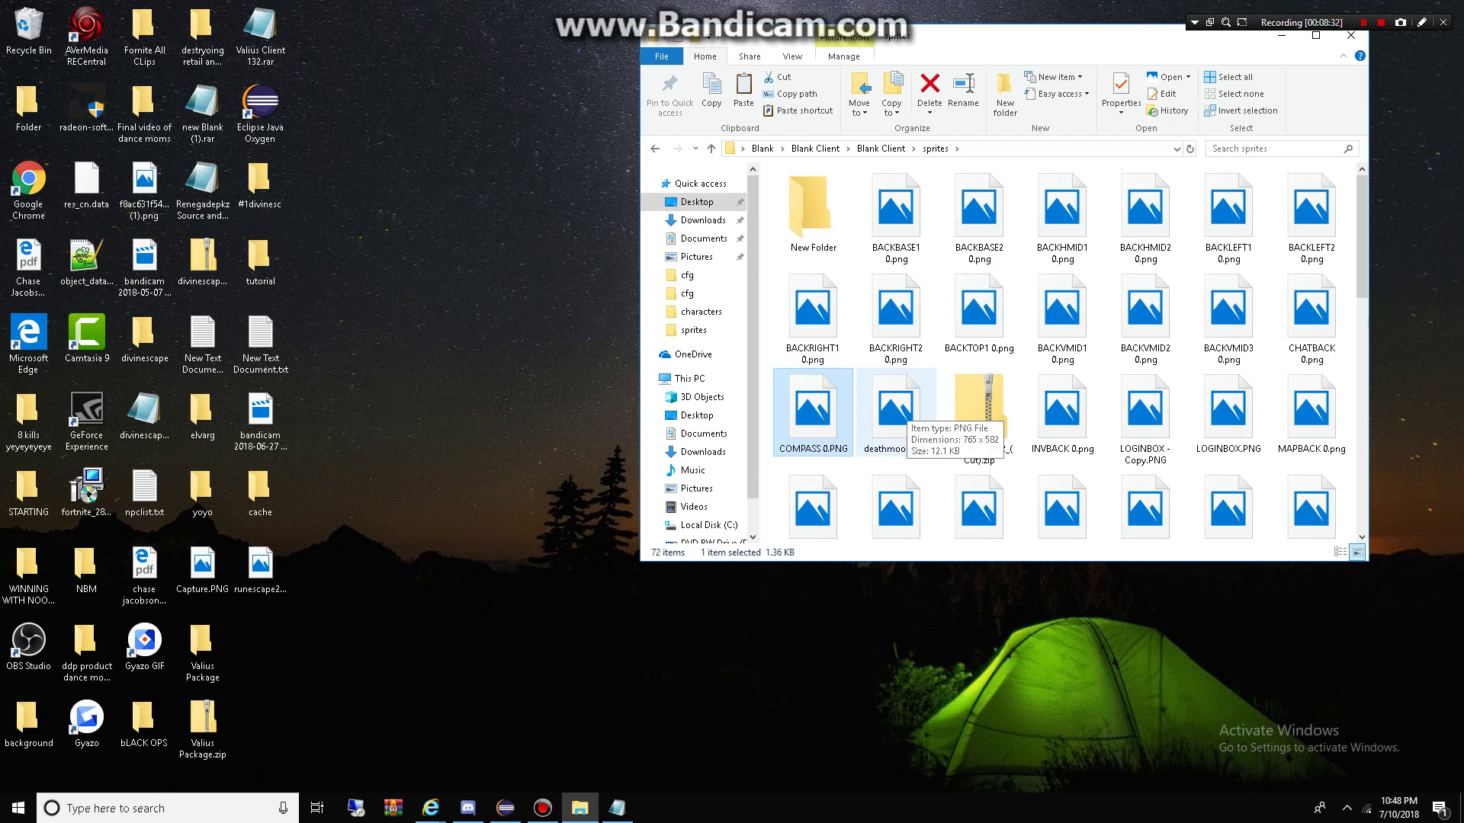
pyautogui.rightClick(905, 411)
pyautogui.click(945, 741)
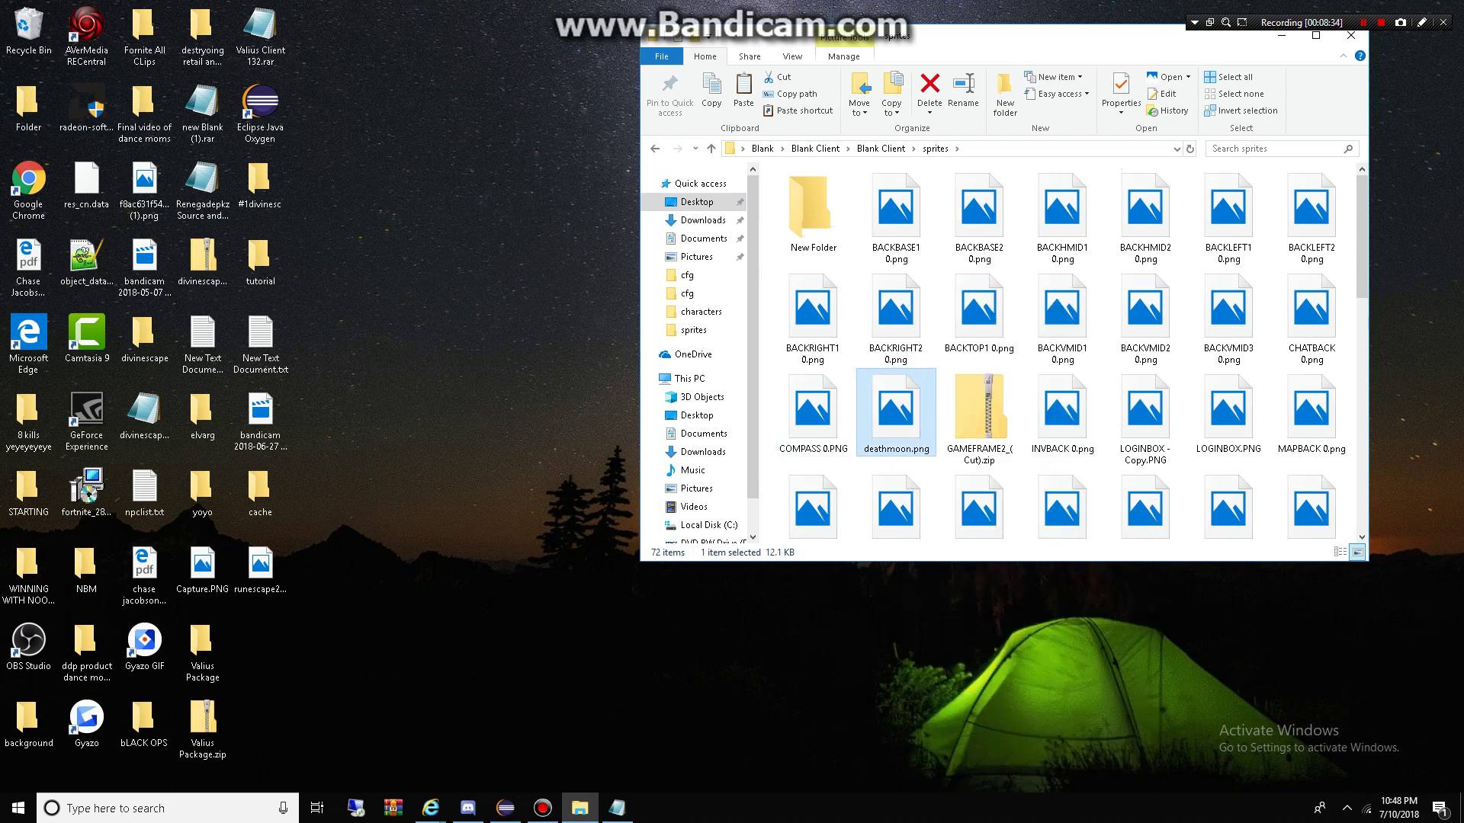
# Step: Rename runescape2007.png to deathmoon.png
pyautogui.scroll(-5, 1067, 392)
pyautogui.scroll(2, 1082, 392)
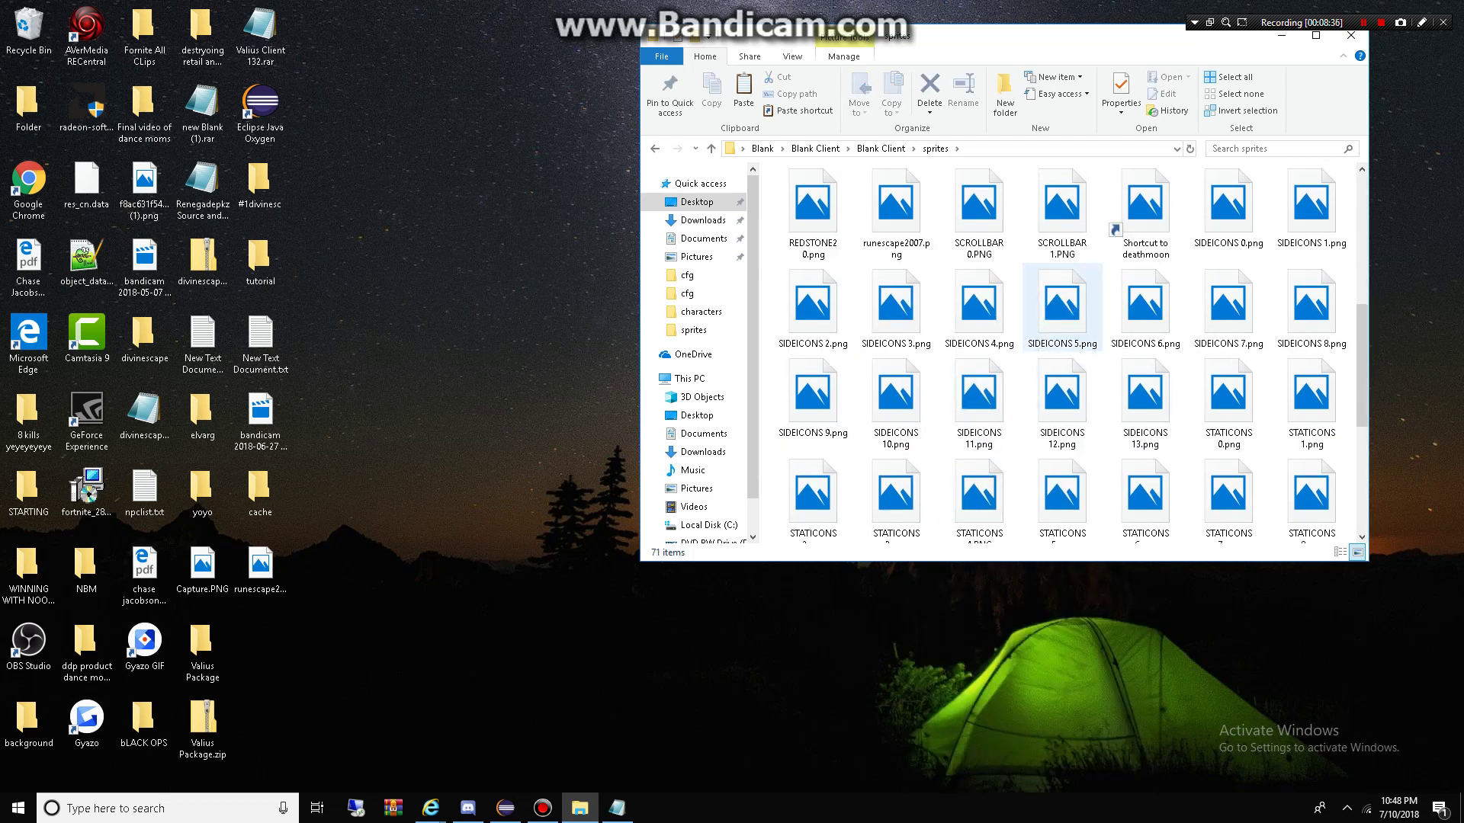
pyautogui.rightClick(909, 224)
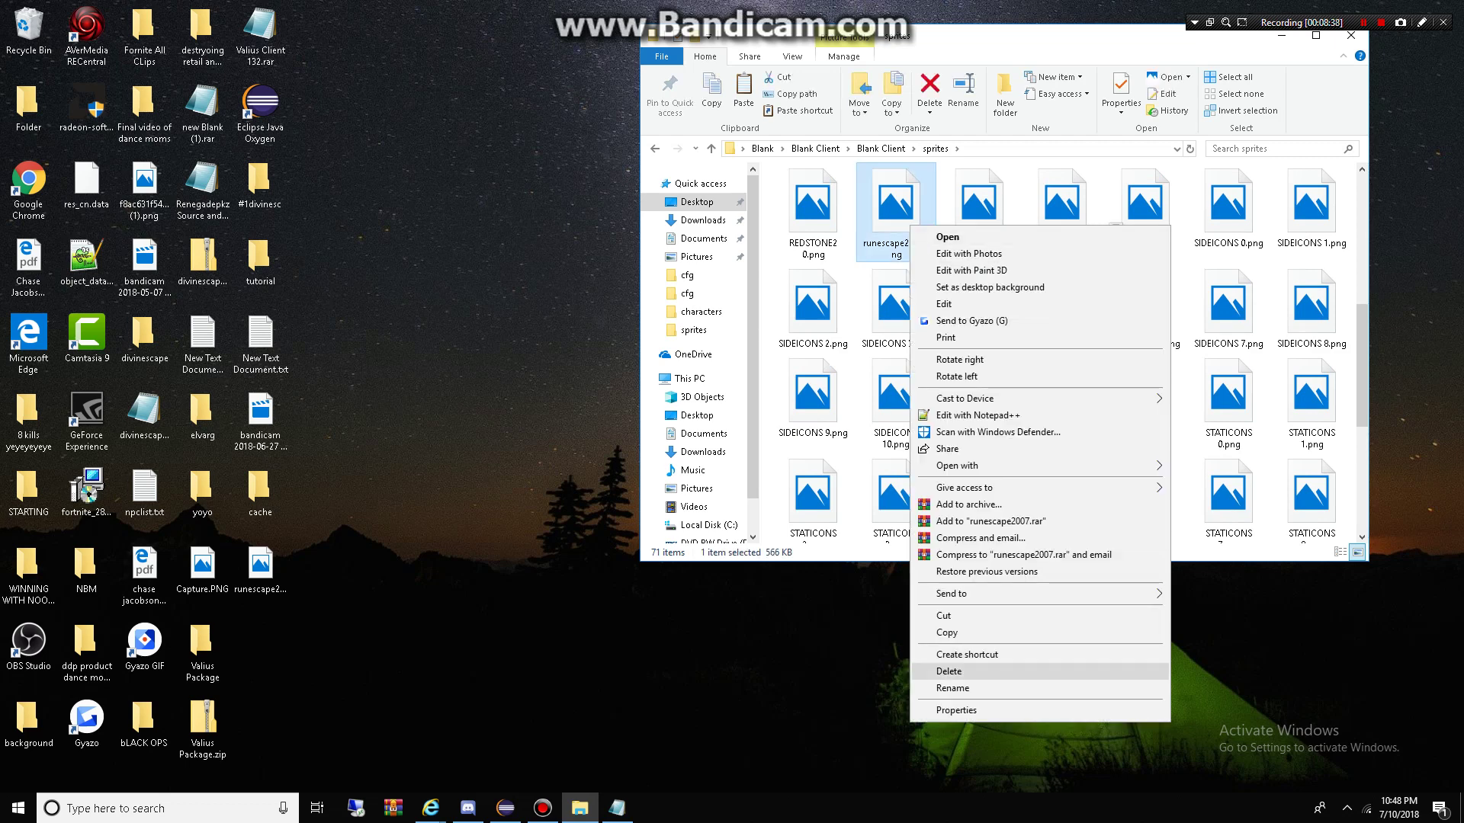
pyautogui.click(952, 688)
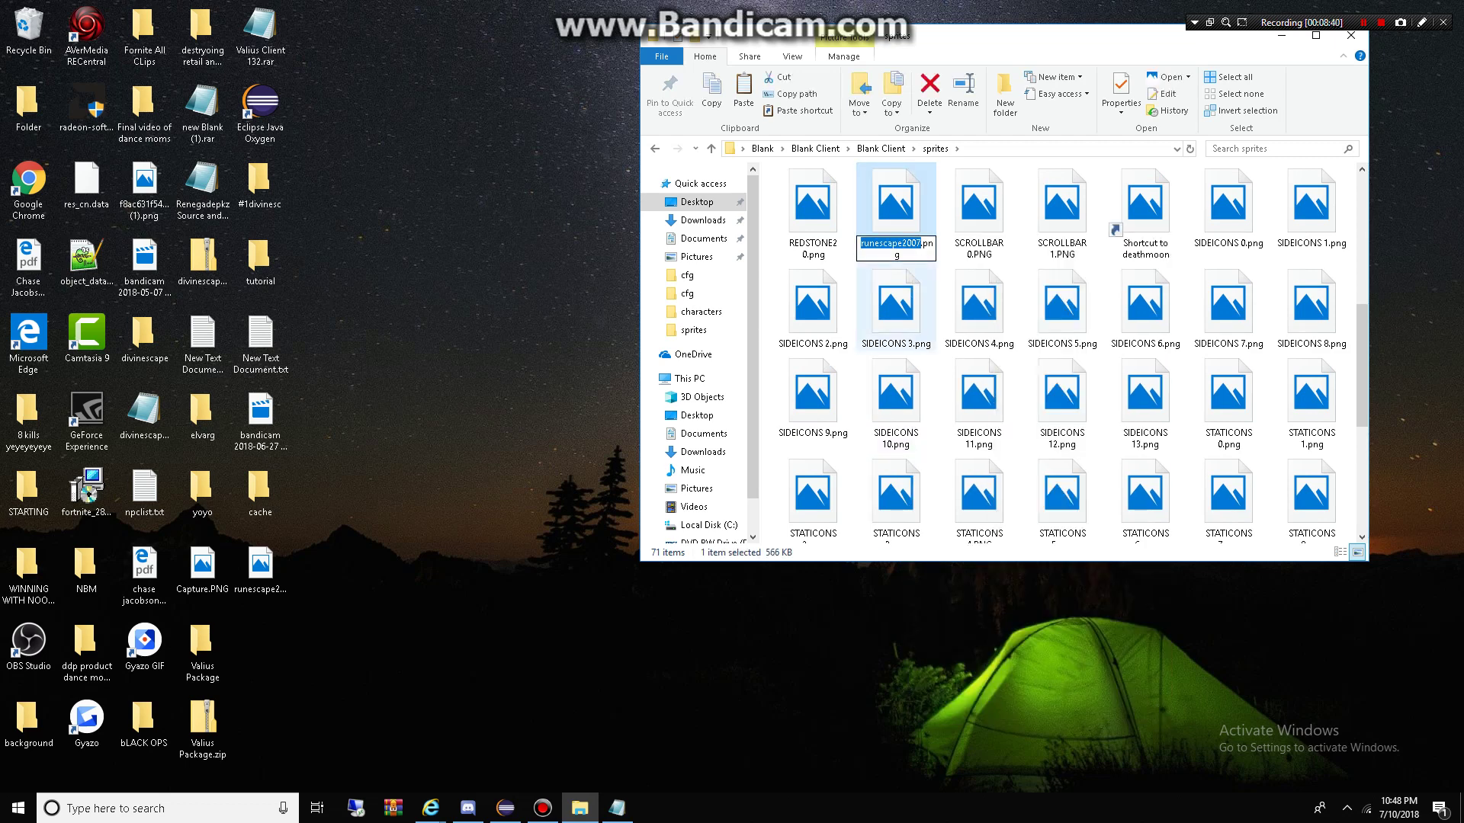
pyautogui.write('de')
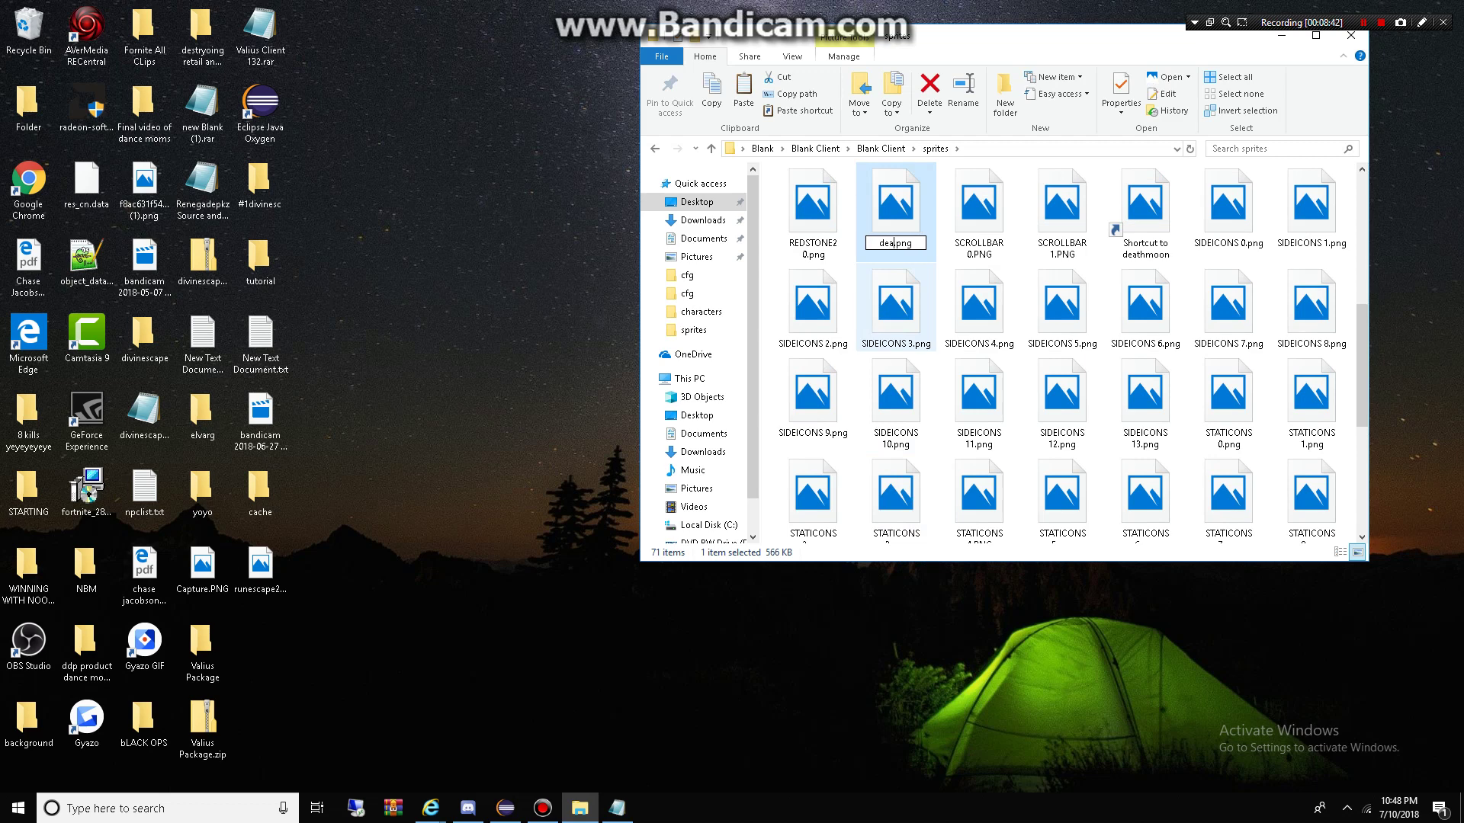
pyautogui.write('athmoon')
pyautogui.press('Return')
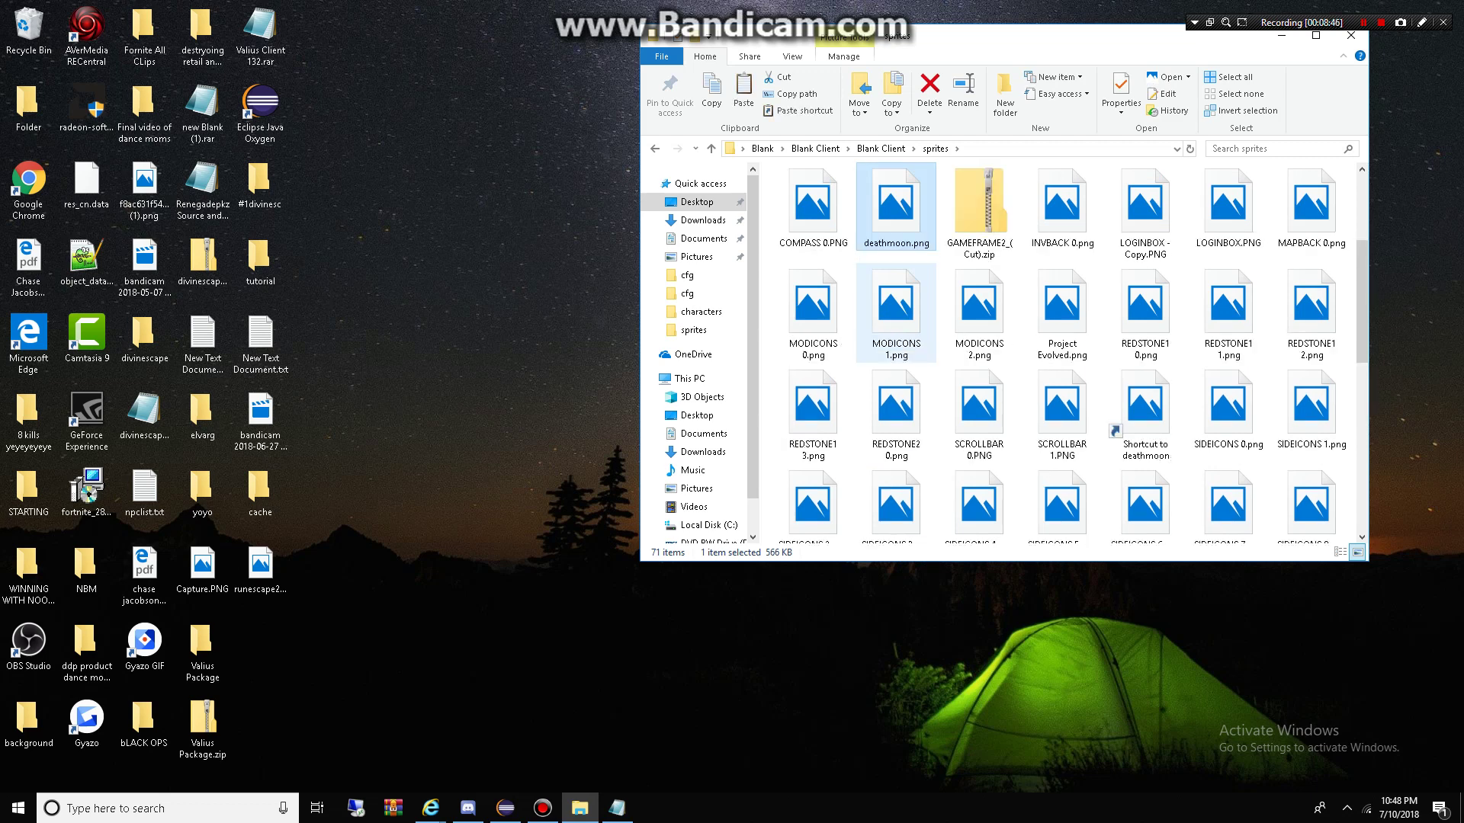
# Step: Recompile the client by running compile.bat in the Blank Client folder
pyautogui.press('BackSpace')
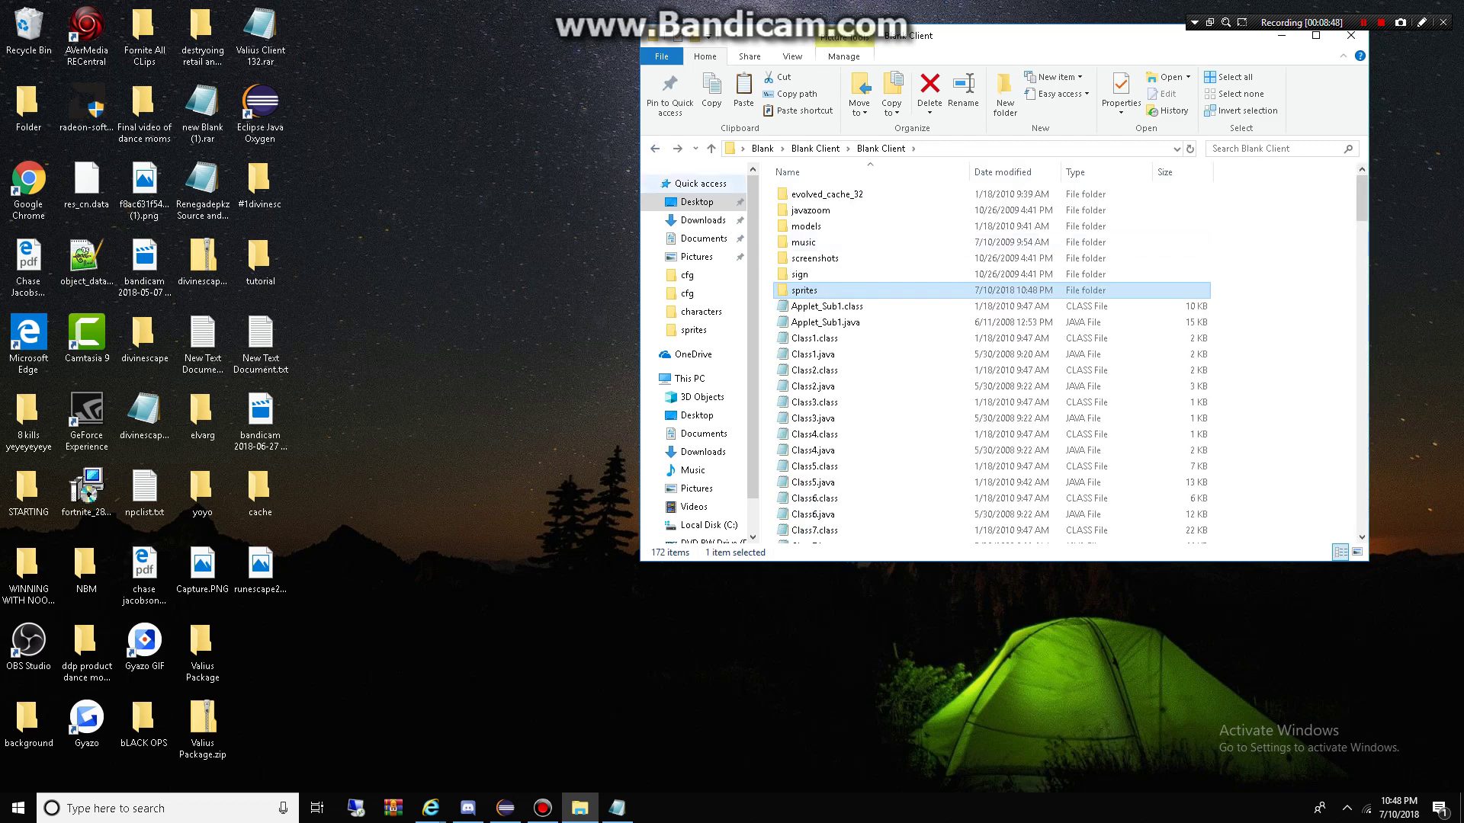
pyautogui.scroll(-12, 838, 327)
pyautogui.scroll(-20, 839, 327)
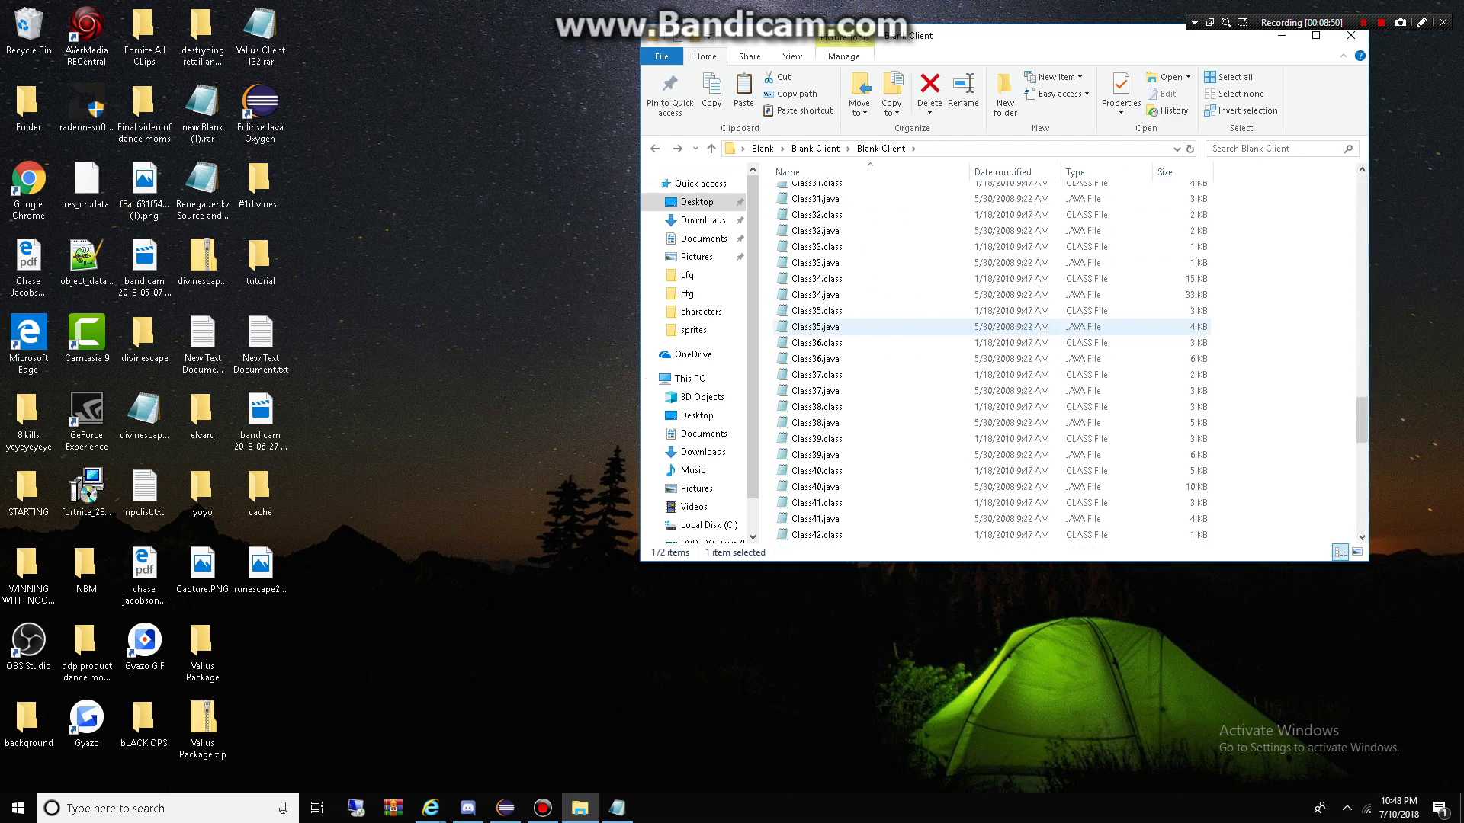
pyautogui.doubleClick(814, 214)
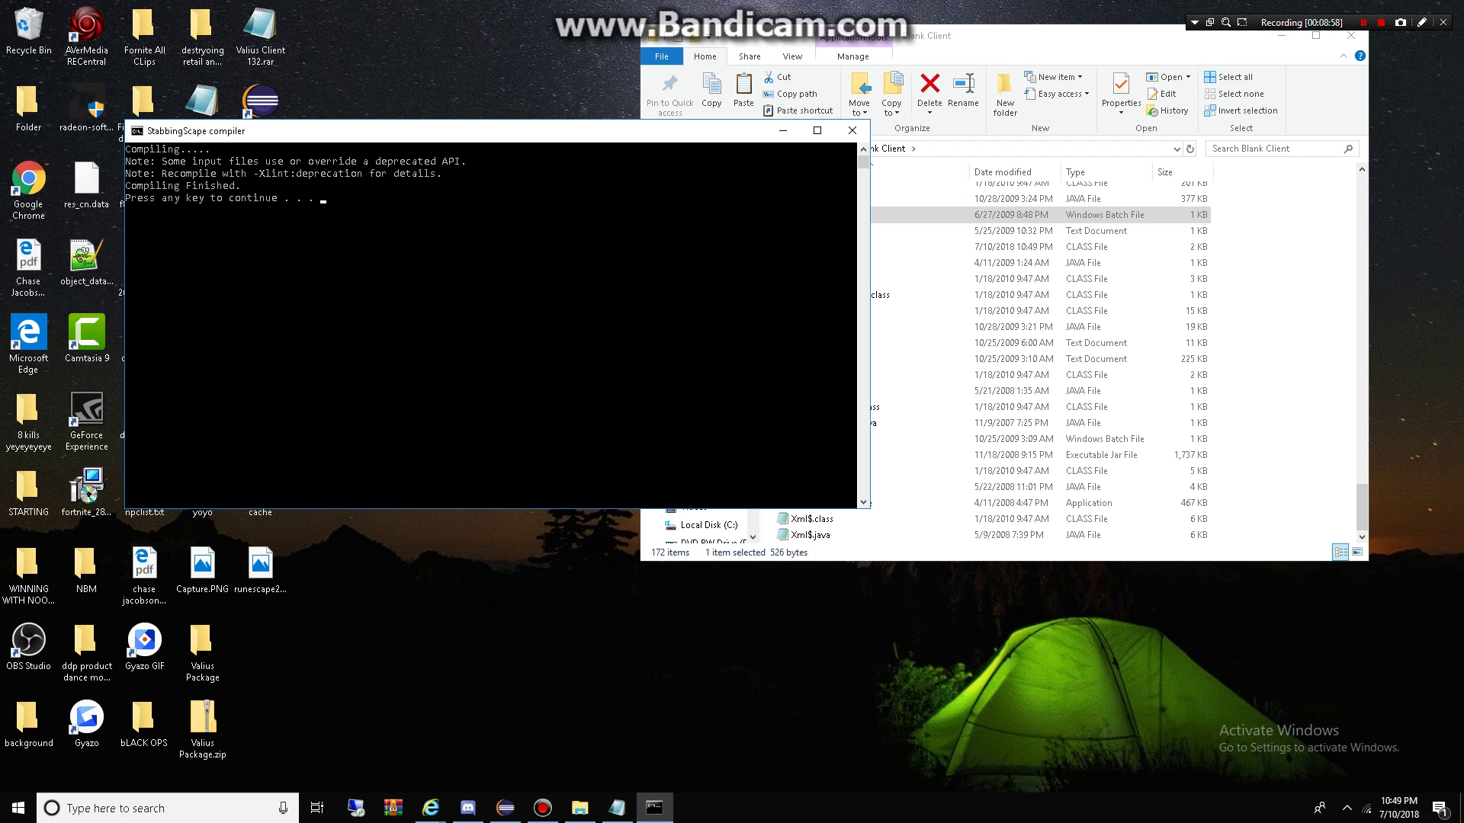
pyautogui.press('Return')
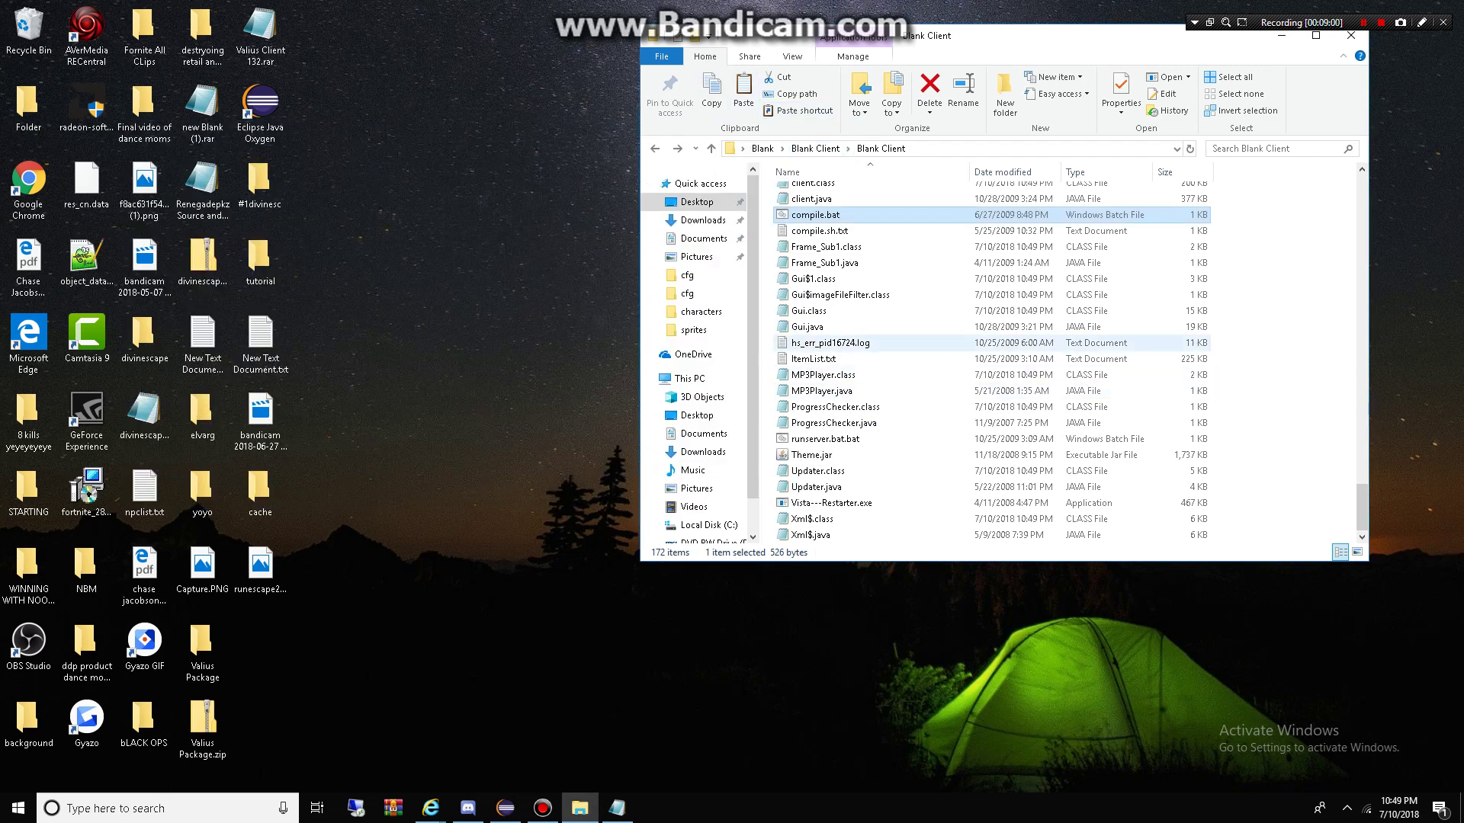
# Step: Start the server with runserver.bat from the Blank source folder
pyautogui.press('BackSpace')
pyautogui.press('BackSpace')
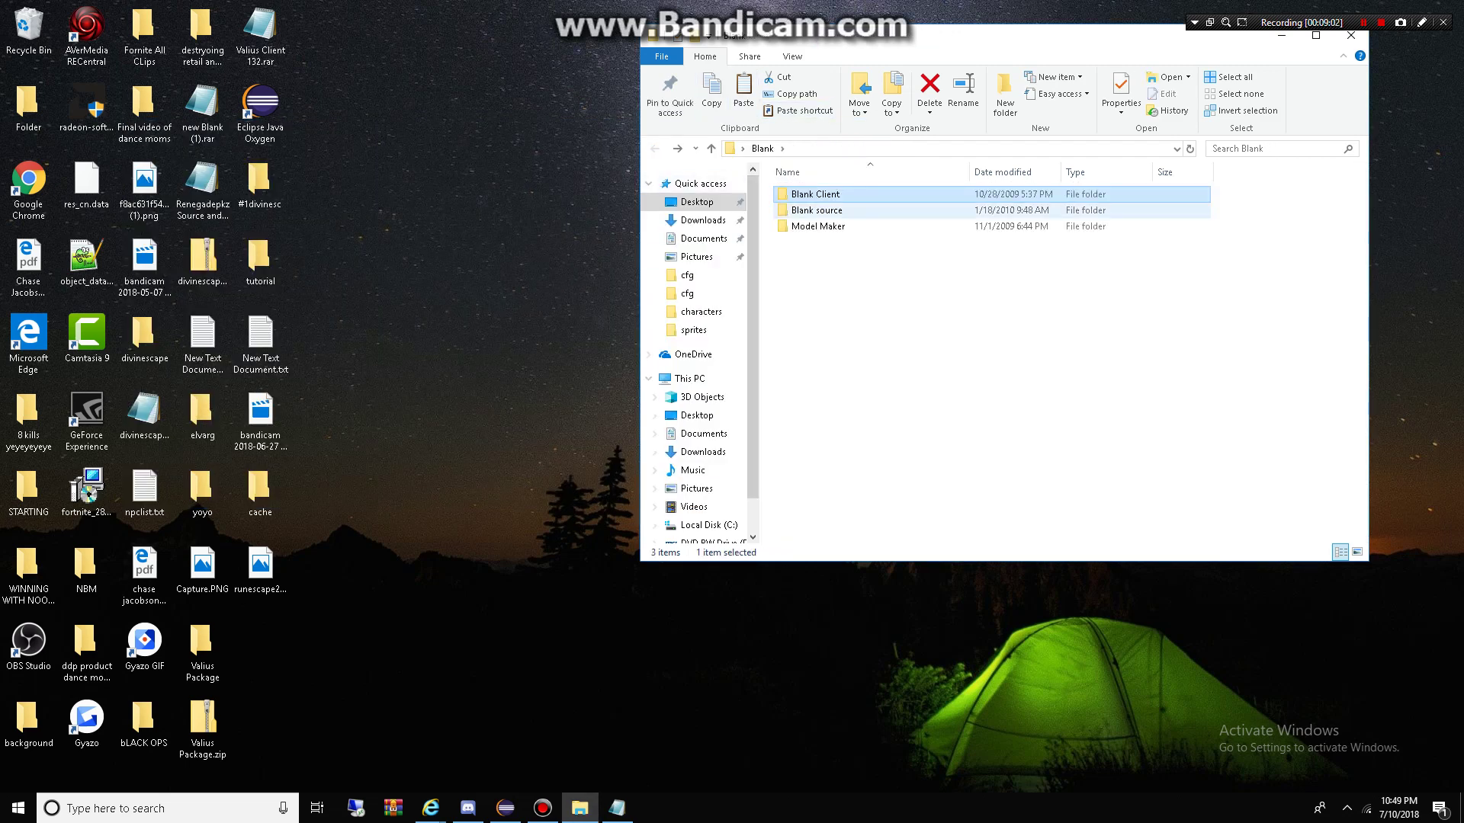
pyautogui.press('Down')
pyautogui.press('Return')
pyautogui.press('Down')
pyautogui.press('Down')
pyautogui.press('Down')
pyautogui.press('Down')
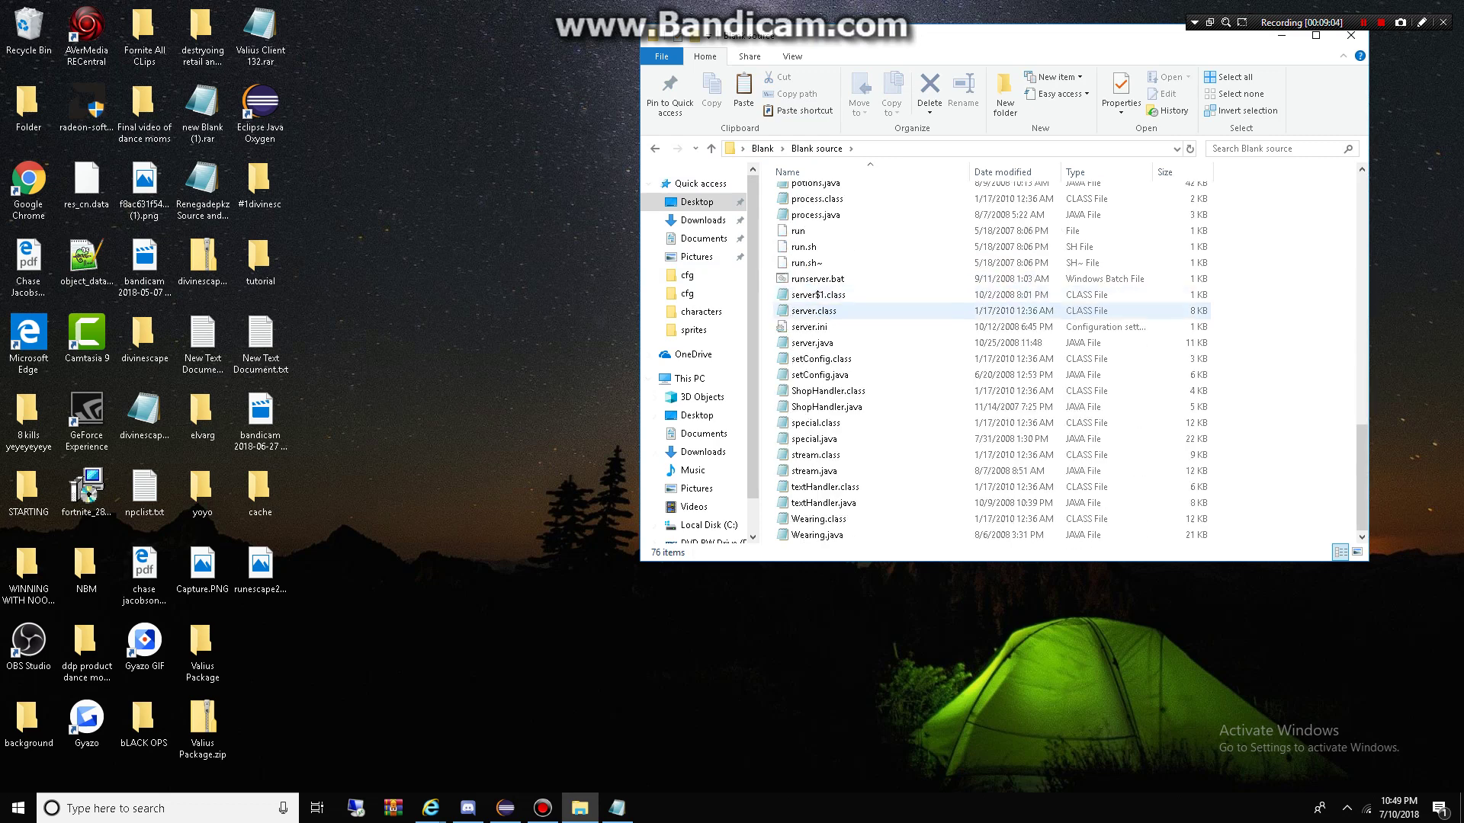
pyautogui.press('Up')
pyautogui.press('Up')
pyautogui.press('Up')
pyautogui.press('Down')
pyautogui.press('Return')
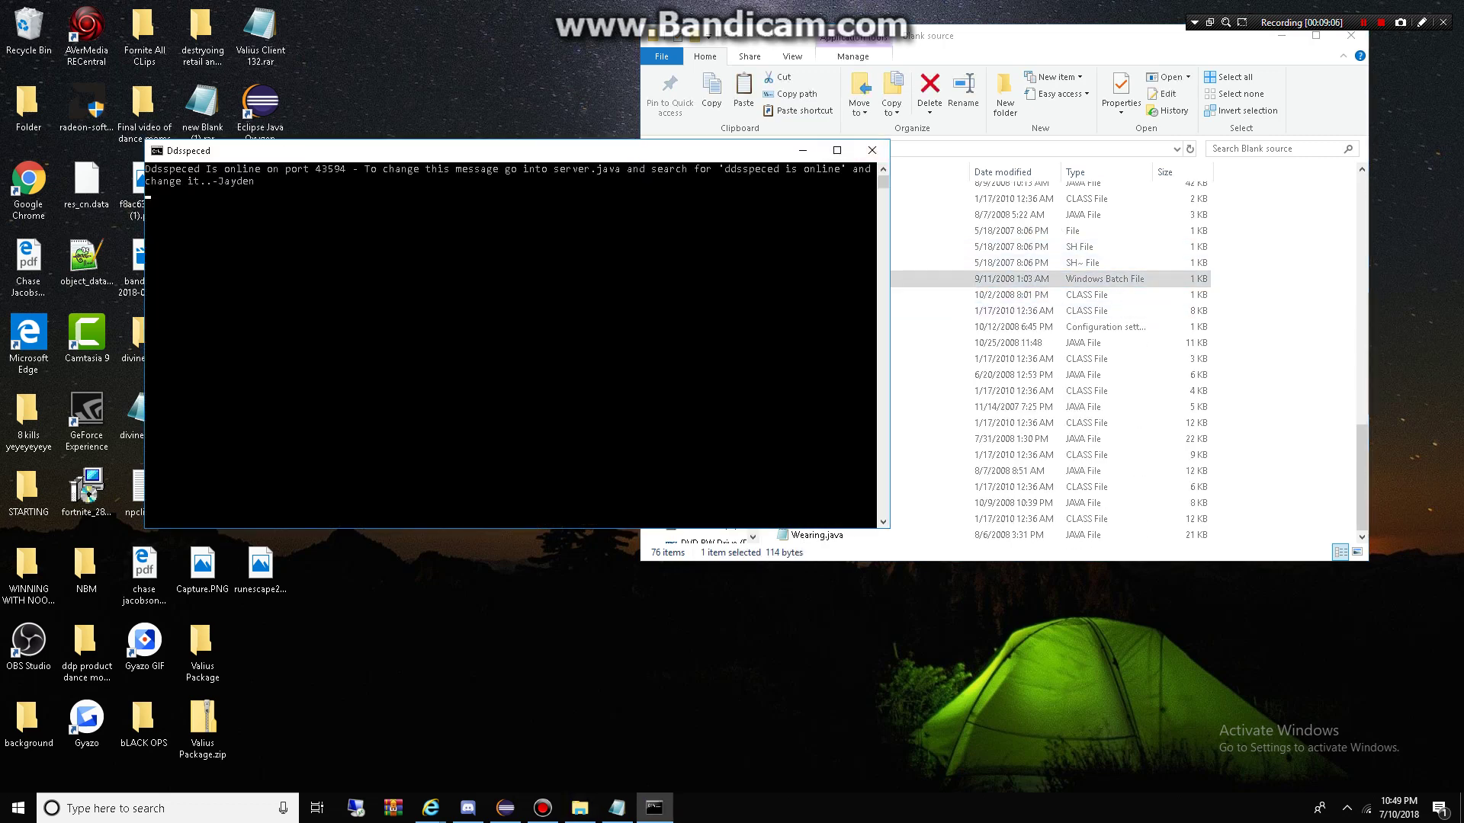
# Step: Return to the inner Blank Client folder and type 'compilerun' in the file list
pyautogui.hotkey('alt', 'Tab')
pyautogui.press('BackSpace')
pyautogui.press('Up')
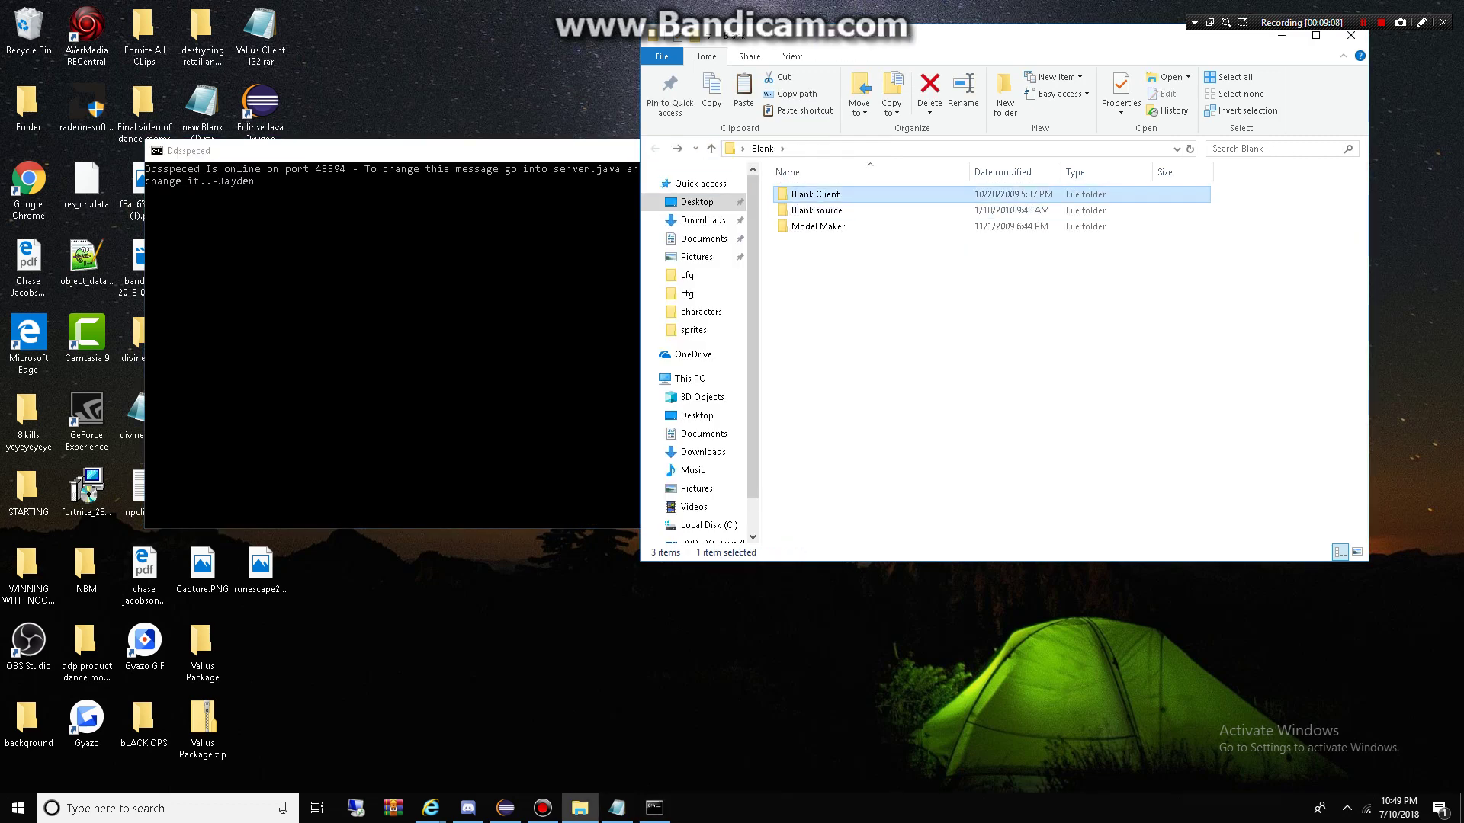
pyautogui.press('Return')
pyautogui.press('Down')
pyautogui.press('Return')
pyautogui.press('Down')
pyautogui.press('Down')
pyautogui.press('Down')
pyautogui.press('Down')
pyautogui.press('Down')
pyautogui.press('Down')
pyautogui.press('Down')
pyautogui.press('Down')
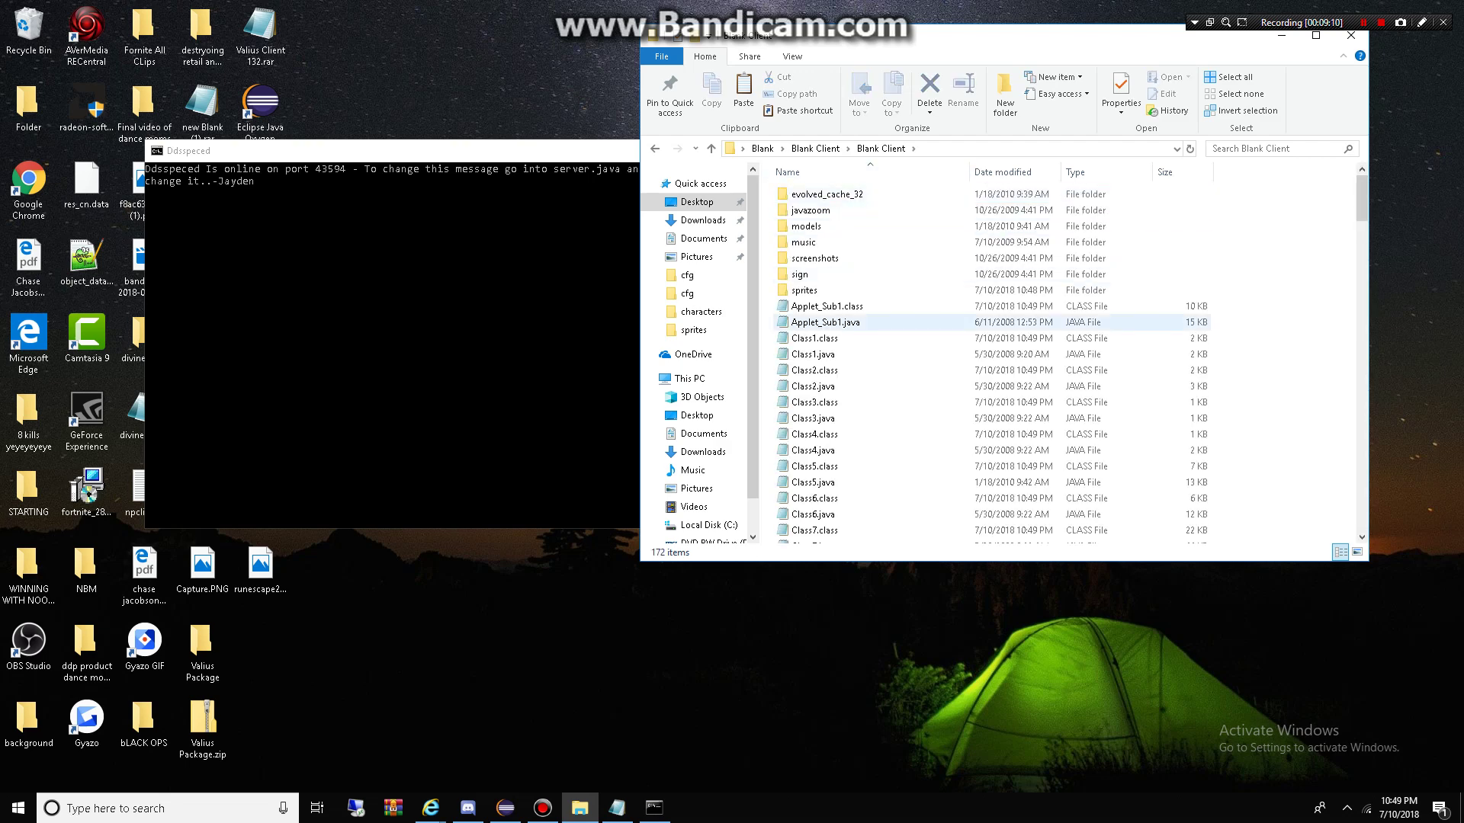
pyautogui.press('Down')
pyautogui.press('Down')
pyautogui.press('Down')
pyautogui.press('Down')
pyautogui.press('Down')
pyautogui.press('Down')
pyautogui.press('Down')
pyautogui.press('Down')
pyautogui.press('Down')
pyautogui.press('Down')
pyautogui.press('Down')
pyautogui.press('Down')
pyautogui.press('Down')
pyautogui.press('Down')
pyautogui.press('Down')
pyautogui.press('Down')
pyautogui.press('Down')
pyautogui.press('Down')
pyautogui.press('Down')
pyautogui.press('Down')
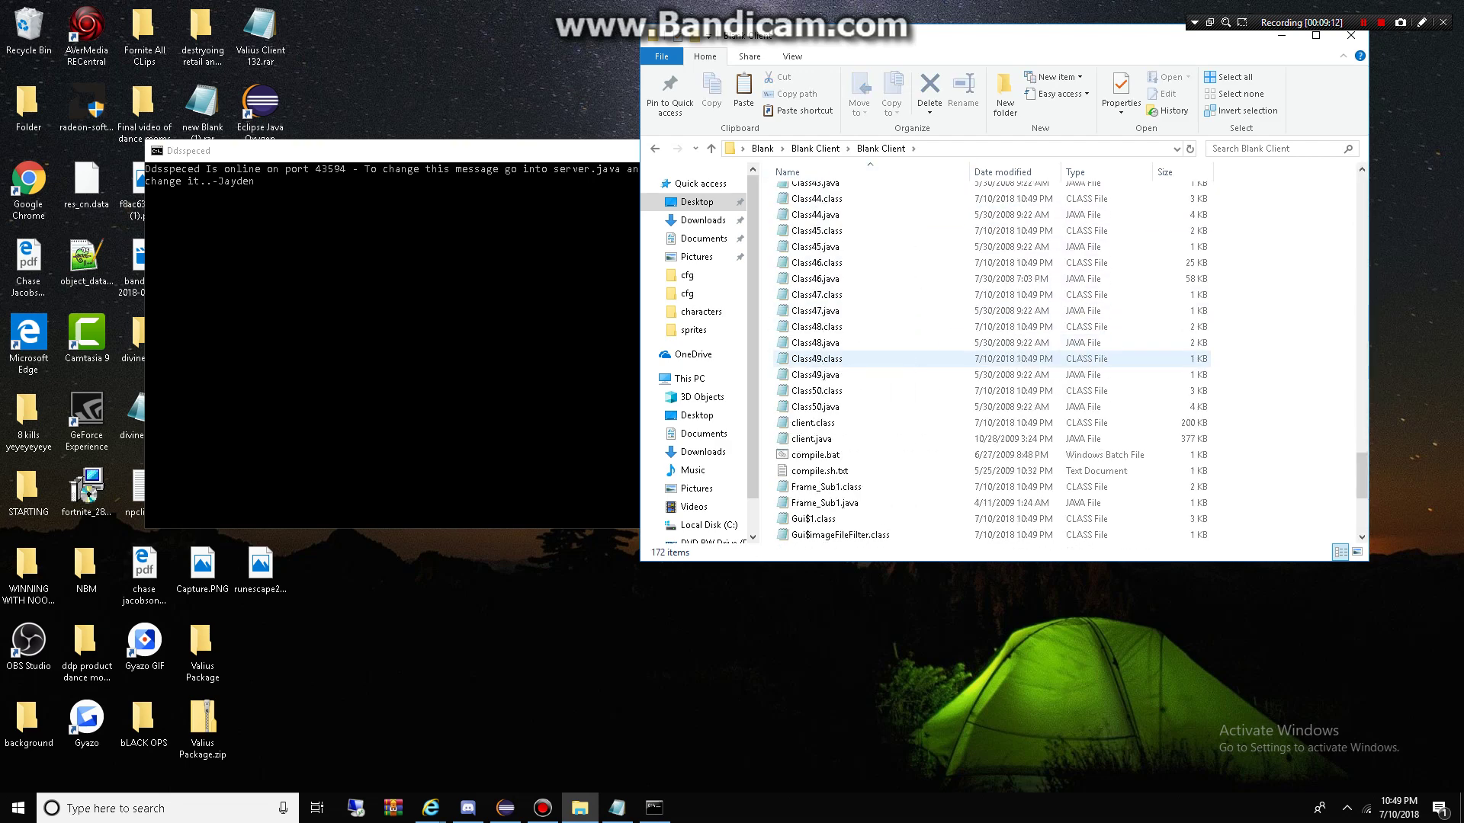
pyautogui.write('compile')
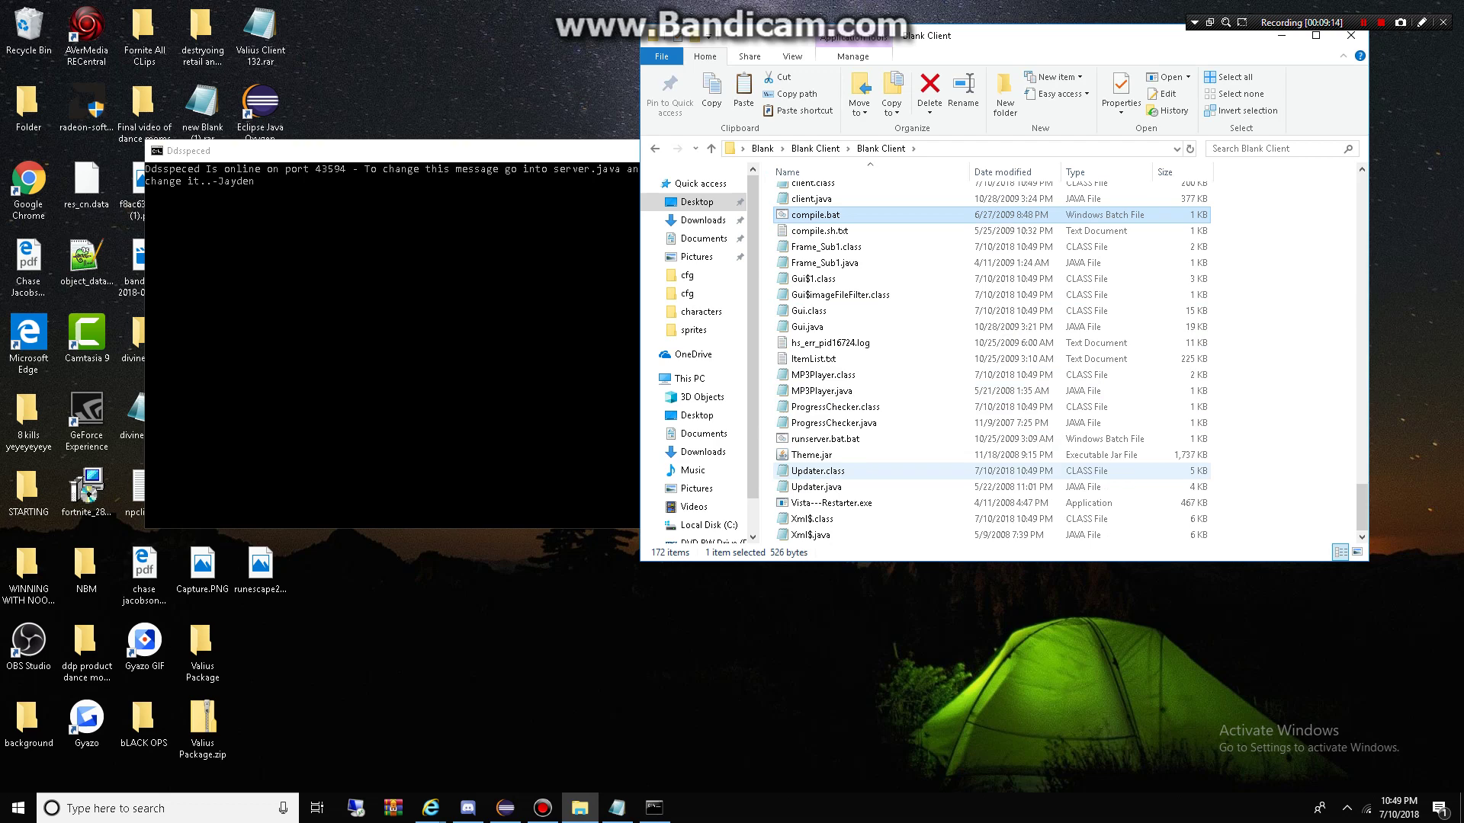
pyautogui.write('run')
# Step: Start the client with runserver.bat.bat, then return to the inner Blank Client folder
pyautogui.press('Return')
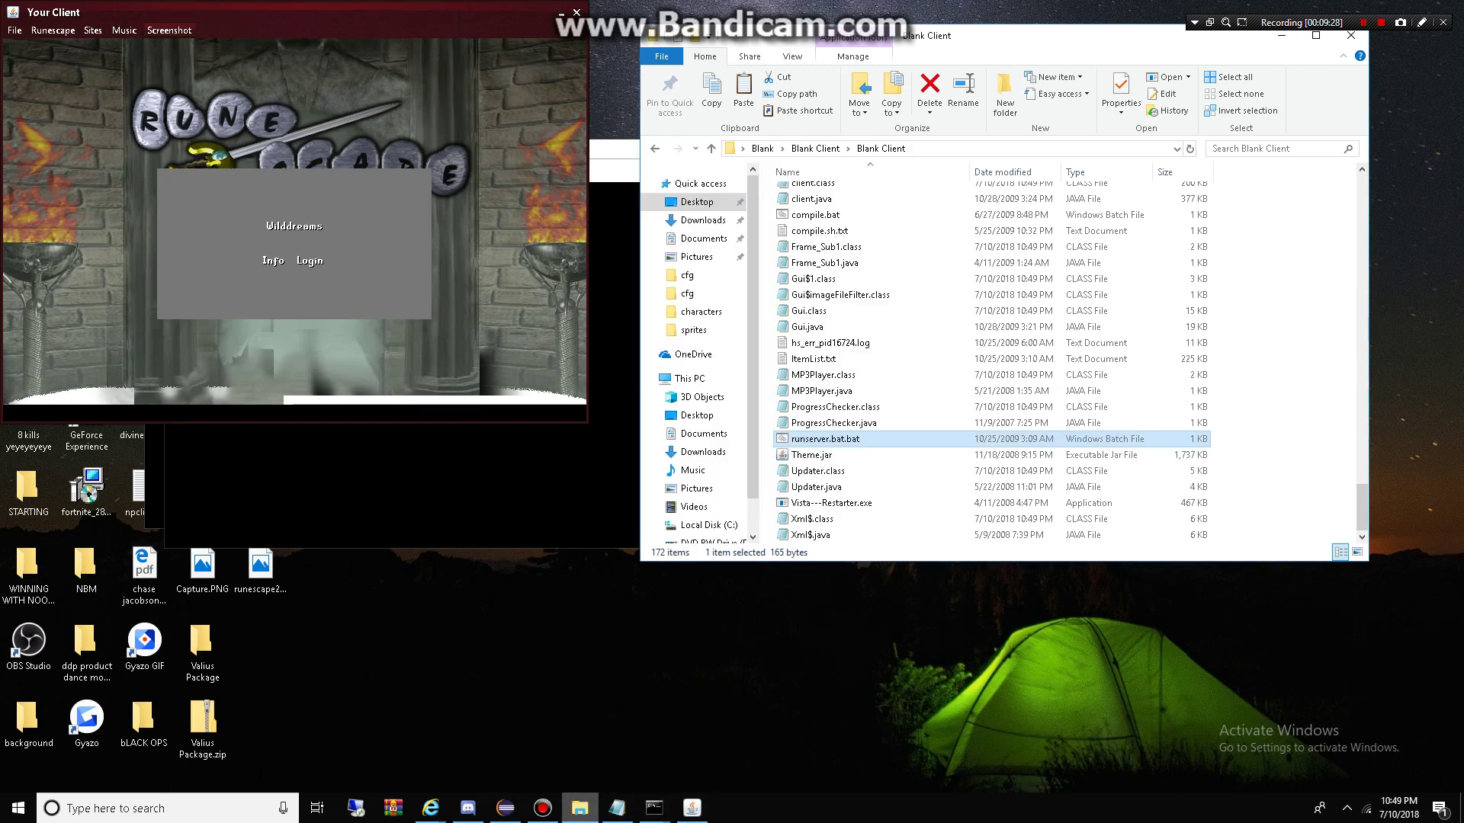
pyautogui.click(579, 808)
pyautogui.press('BackSpace')
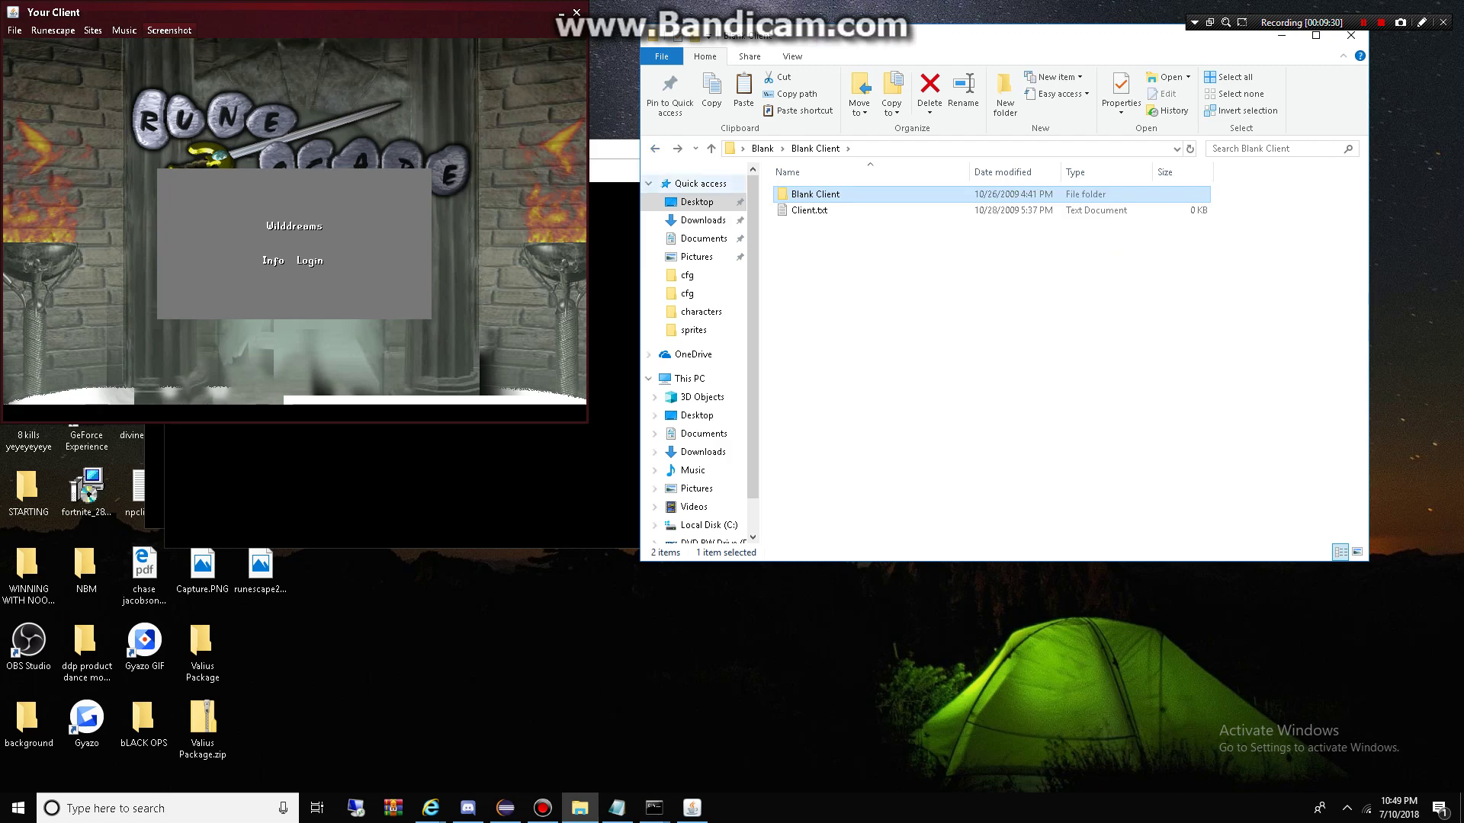
pyautogui.press('BackSpace')
pyautogui.press('Return')
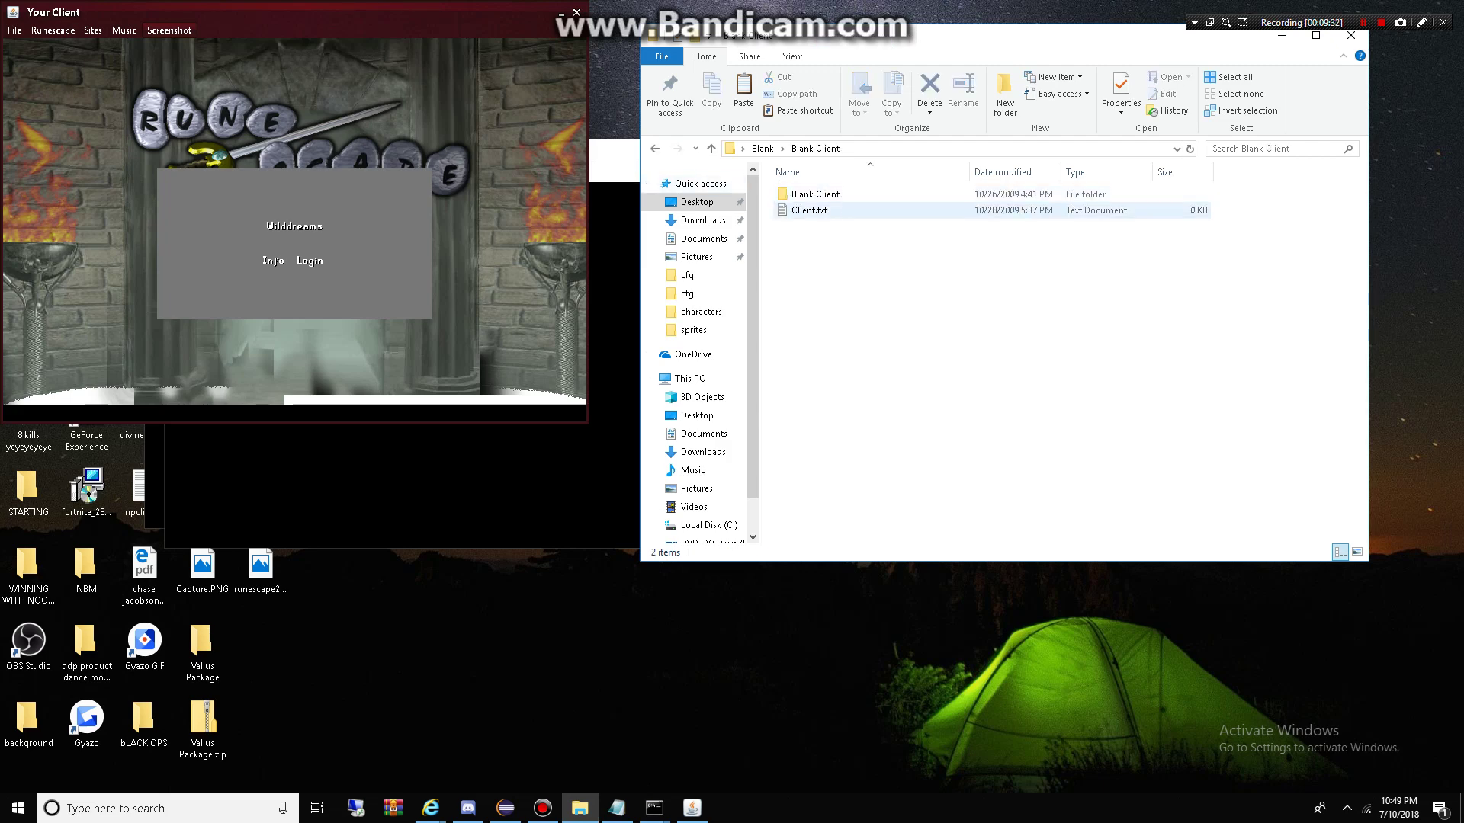
pyautogui.press('Return')
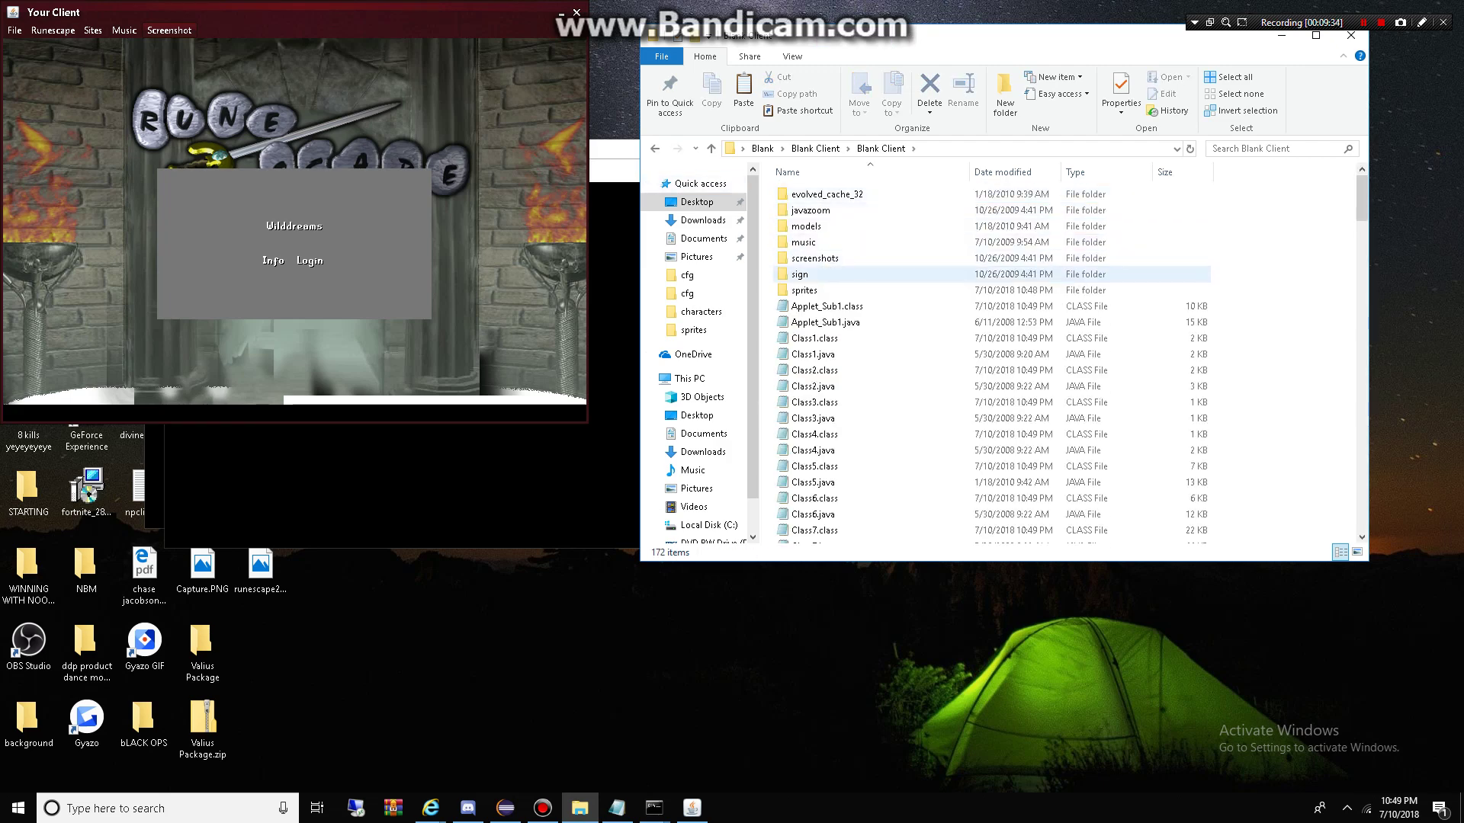
# Step: Look through the sprite images in the sprites folder, then close File Explorer
pyautogui.press('Return')
pyautogui.press('Down')
pyautogui.press('Down')
pyautogui.press('Right')
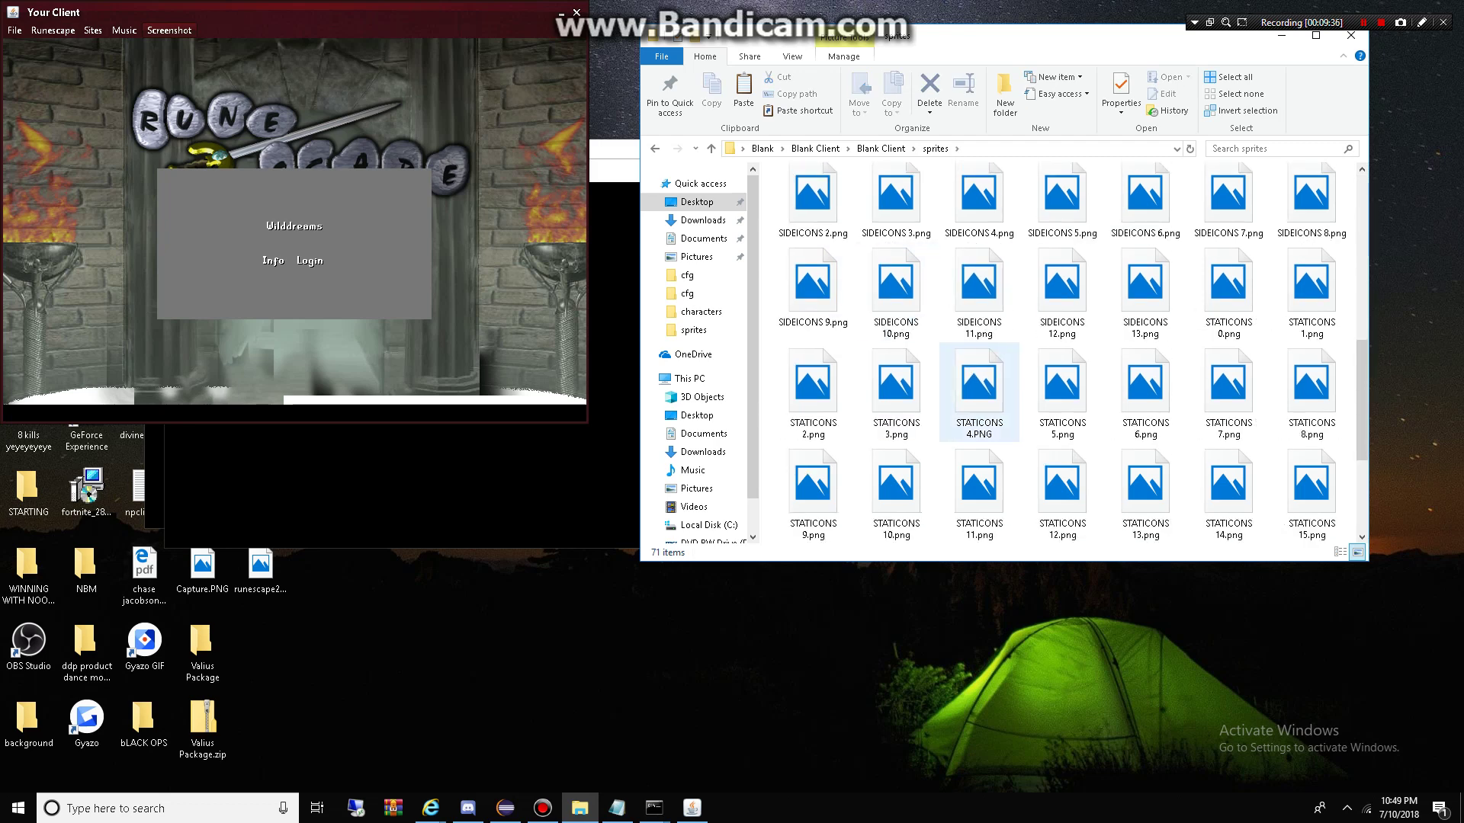
pyautogui.press('Right')
pyautogui.hotkey('alt', 'F4')
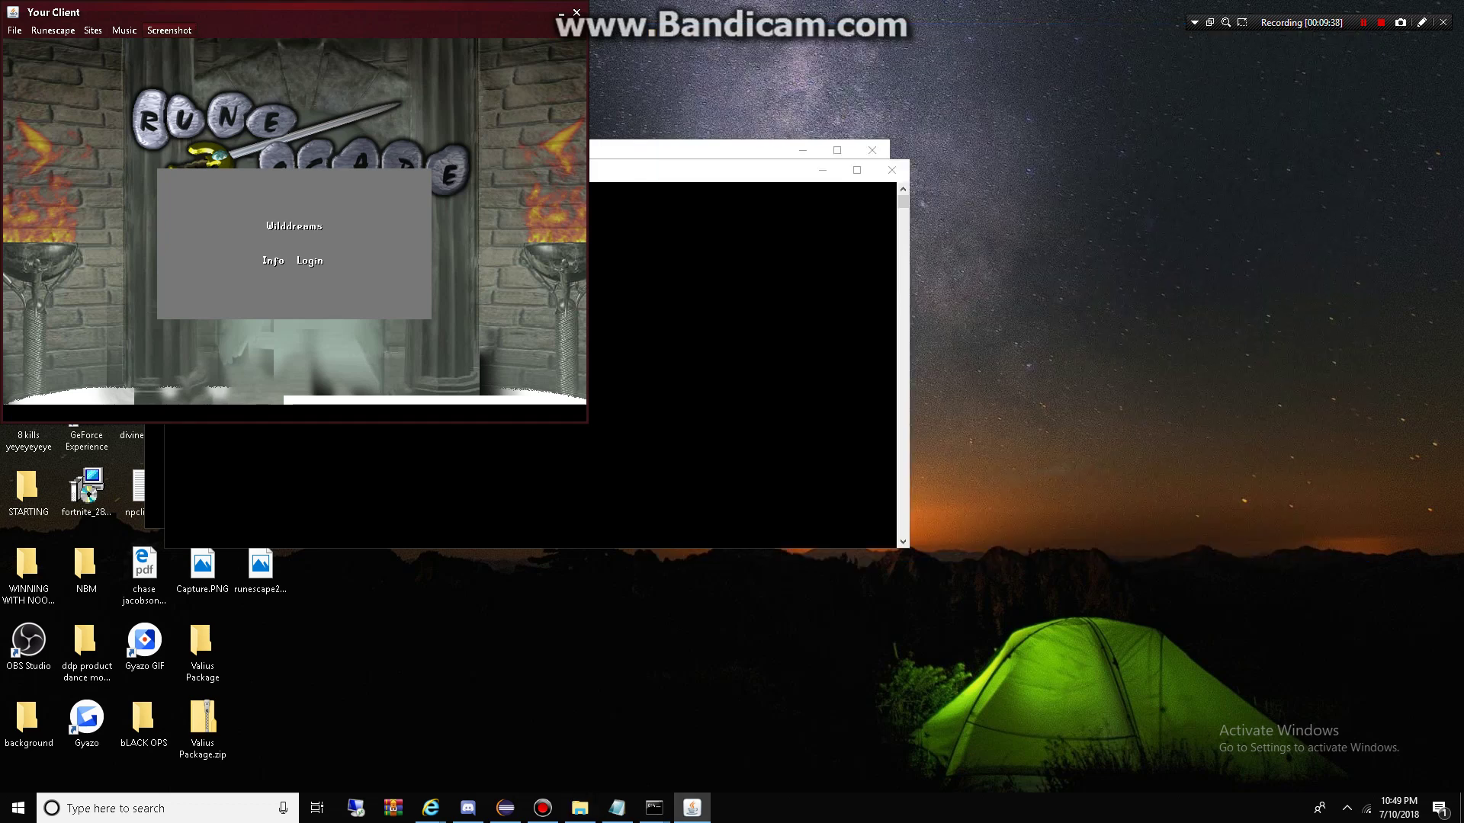